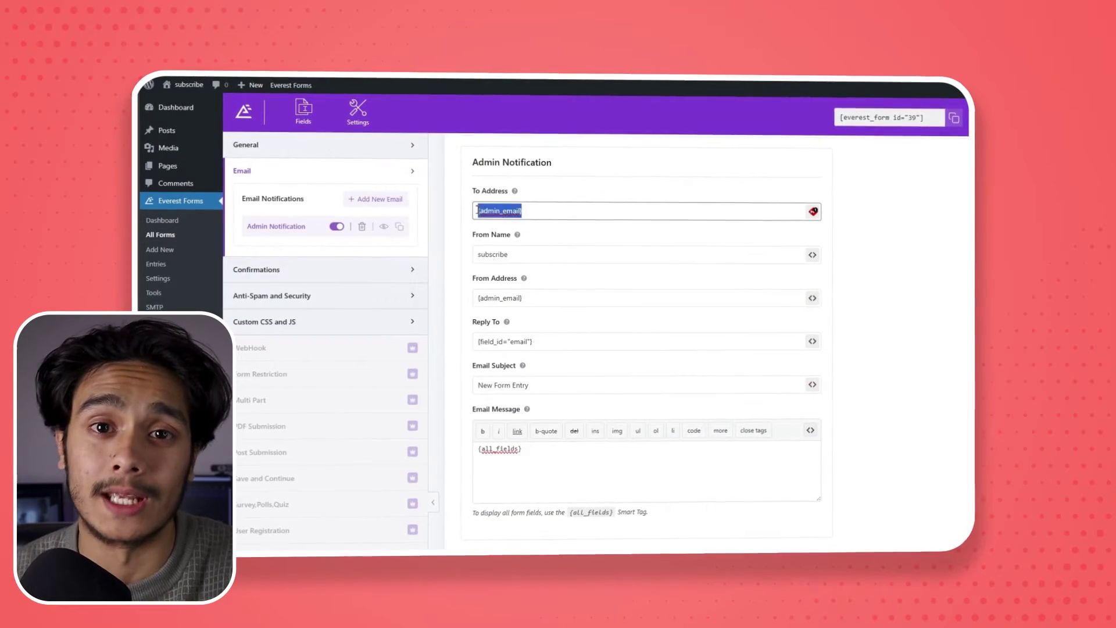
Enter the tester's email address as the Admin Notification's To Address.
scroll(543, 209, up, 1)
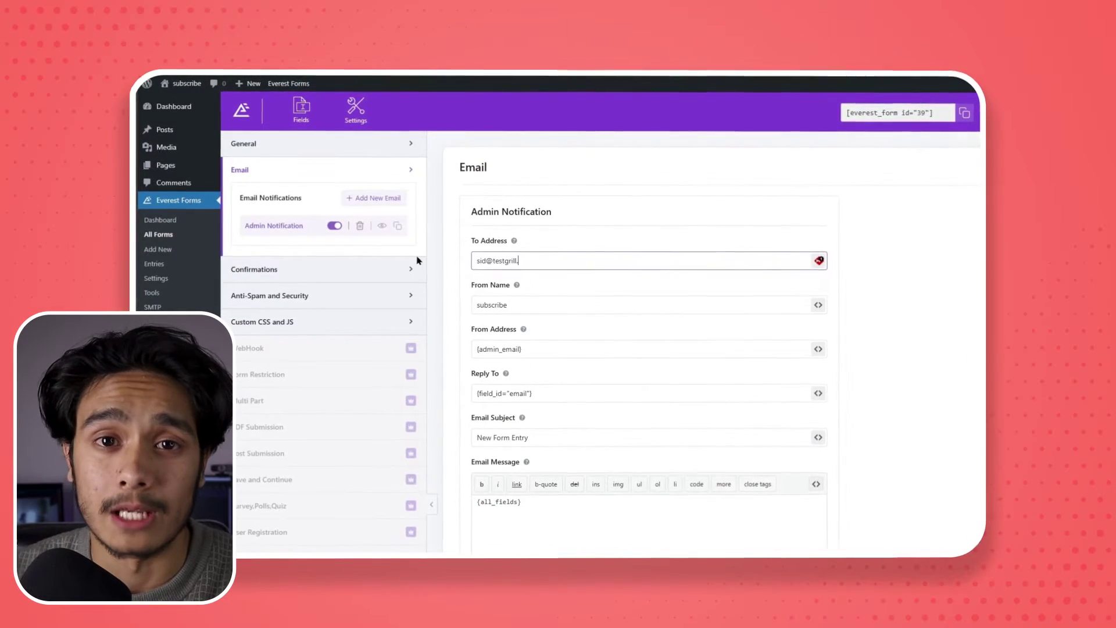
text(net)
click(566, 305)
Replace {admin_email} in From Address with the same tester email address.
click(553, 349)
drag(548, 348, 447, 339)
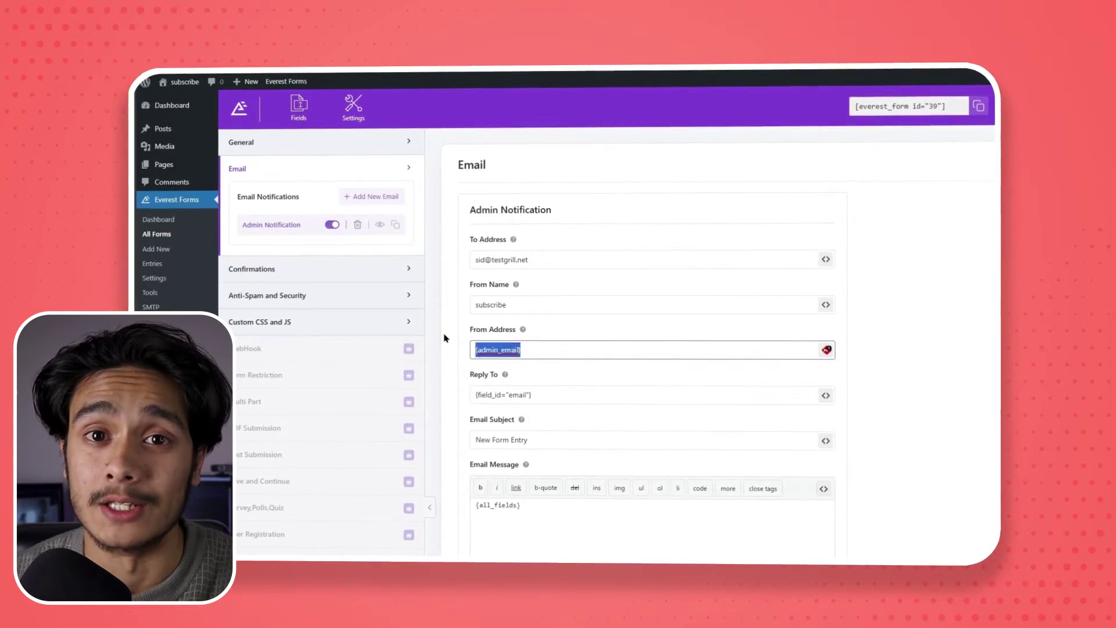
key(ctrl+v)
triple_click(501, 259)
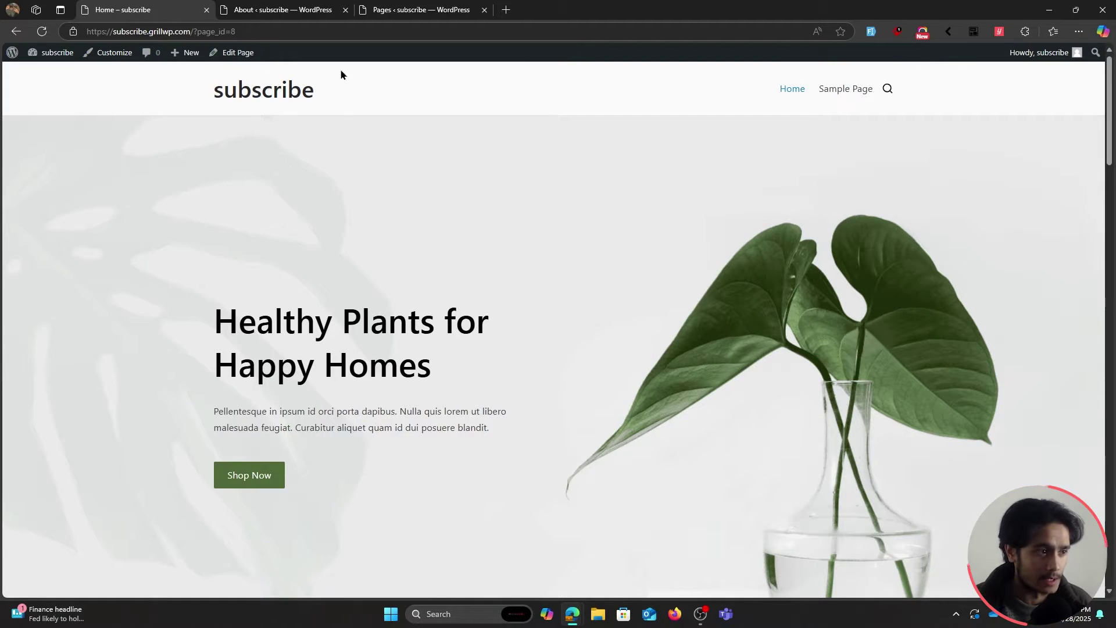
Go to the WordPress admin's Add New Plugin page.
mouse_move(13, 52)
click(34, 71)
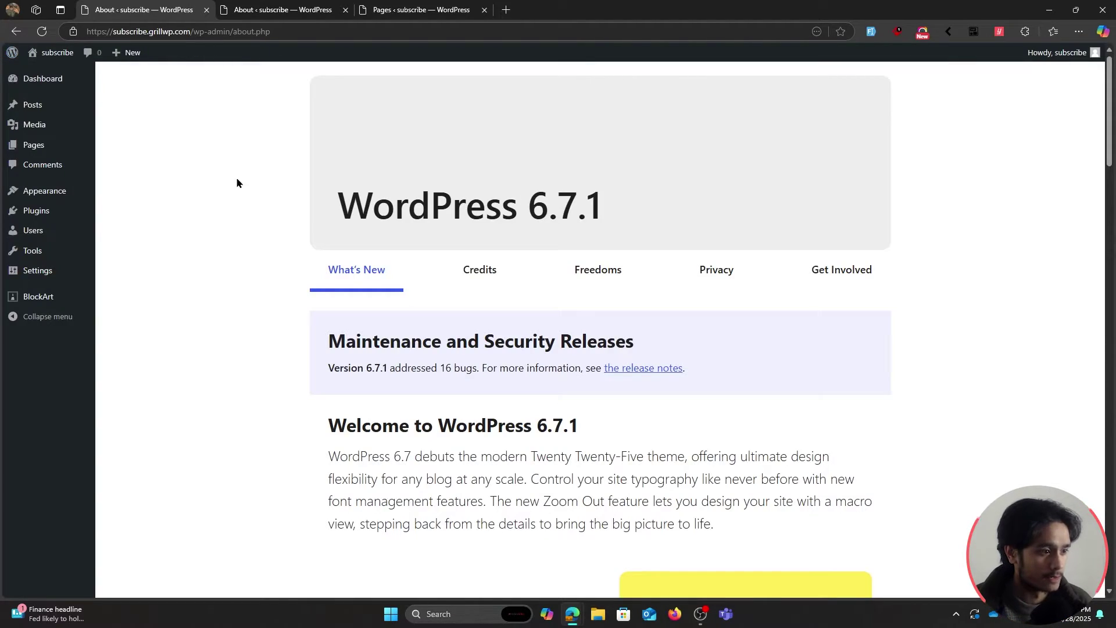
mouse_move(49, 211)
click(173, 232)
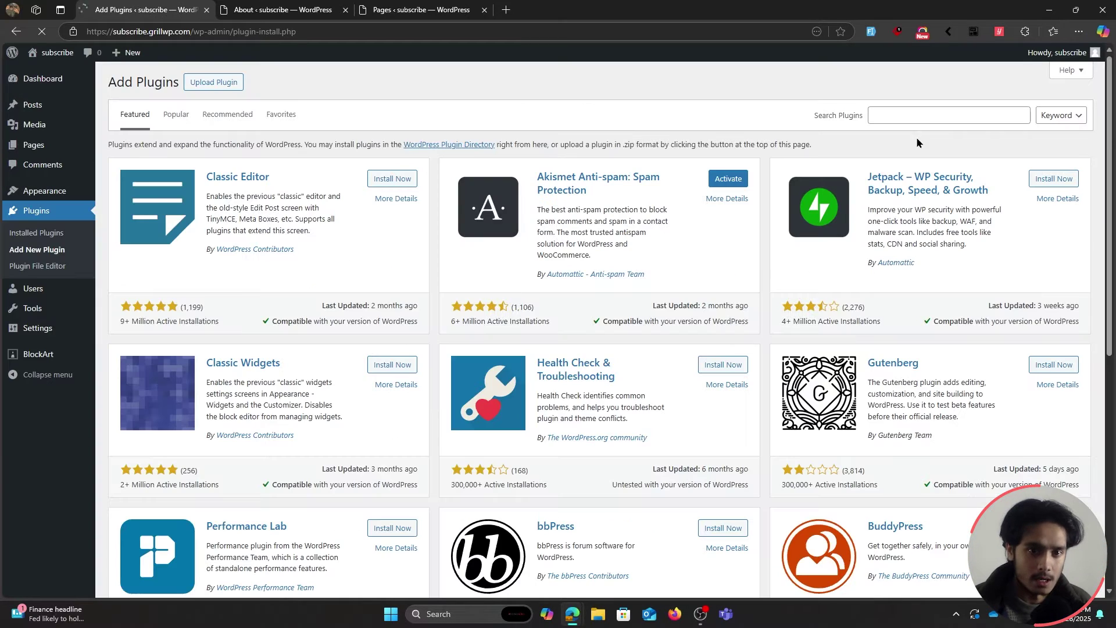
Search the plugin directory for 'Everest Forms' and install it.
click(918, 115)
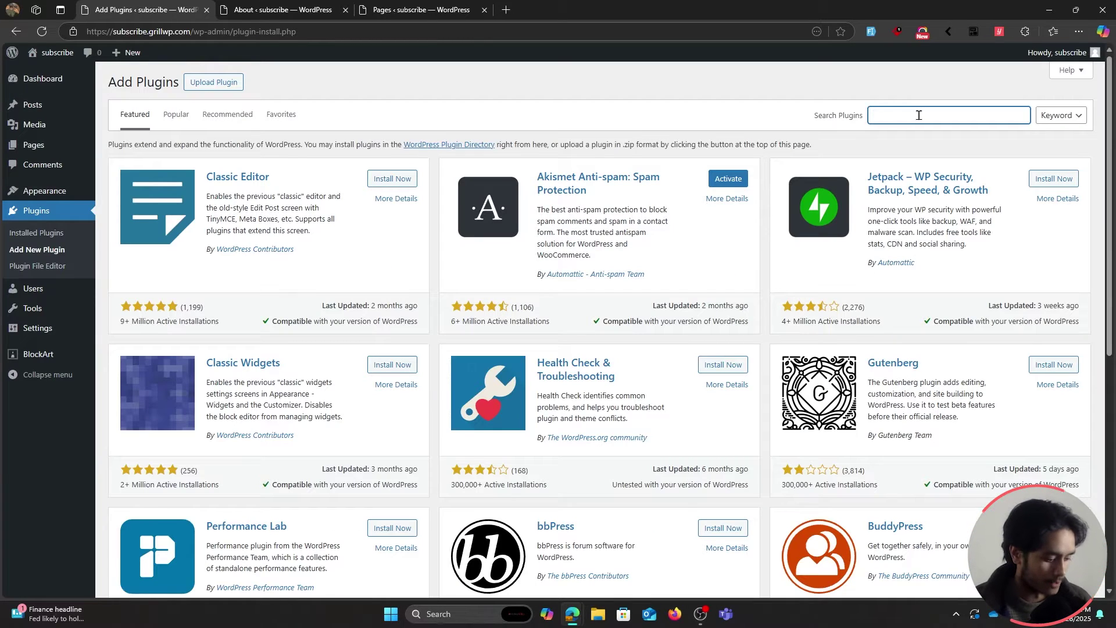
text(Evere)
text(st Forms)
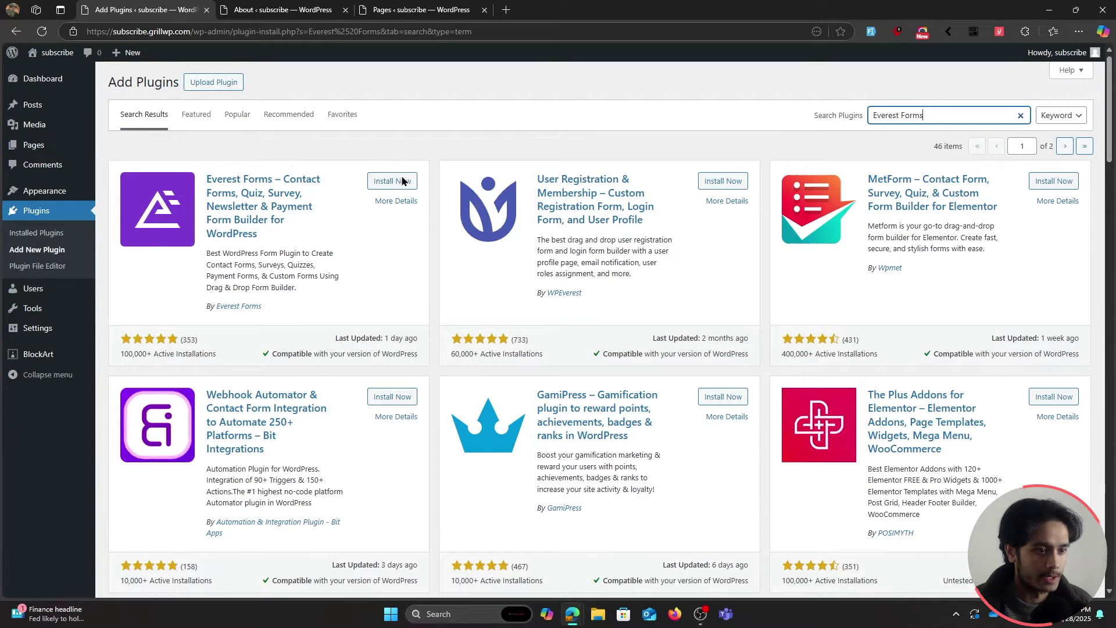
click(398, 180)
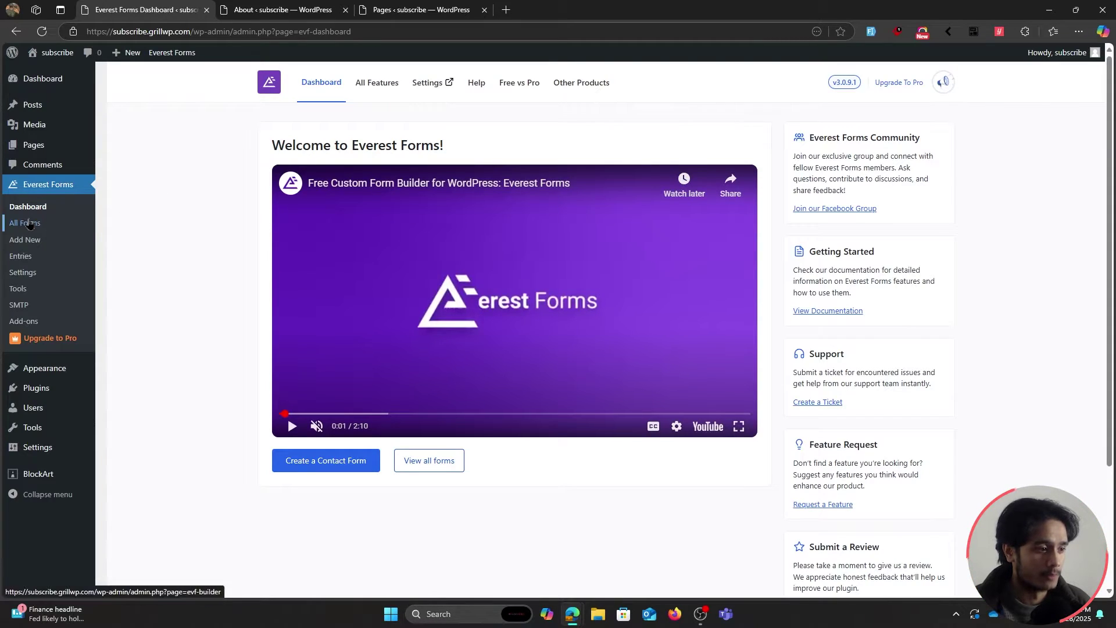
Open the Contact Form from the Everest Forms All Forms list in the builder.
click(30, 224)
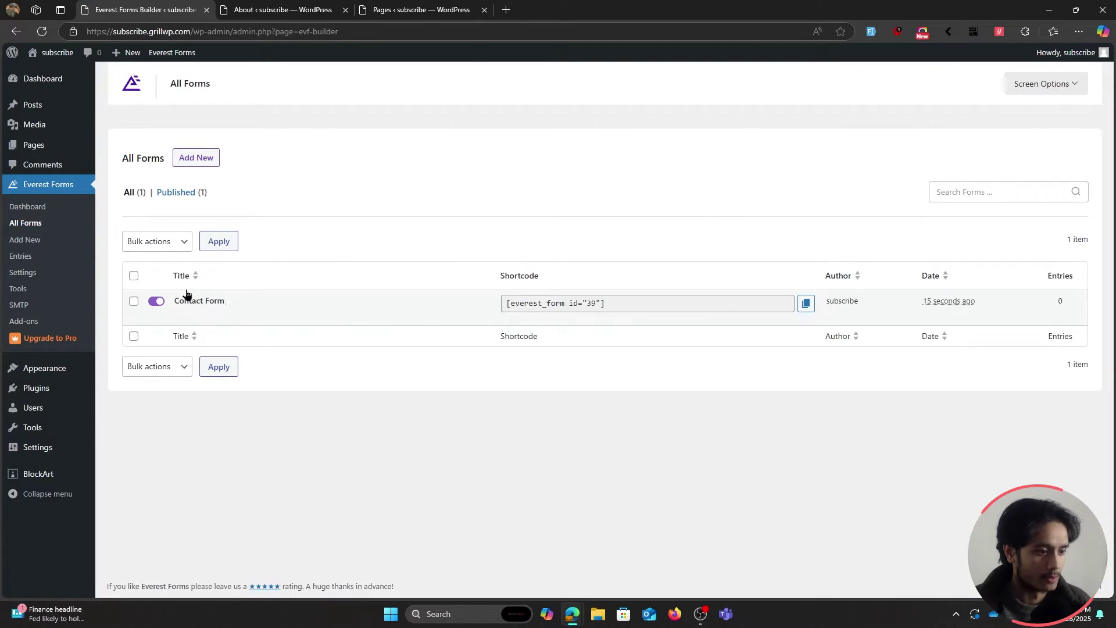
click(198, 303)
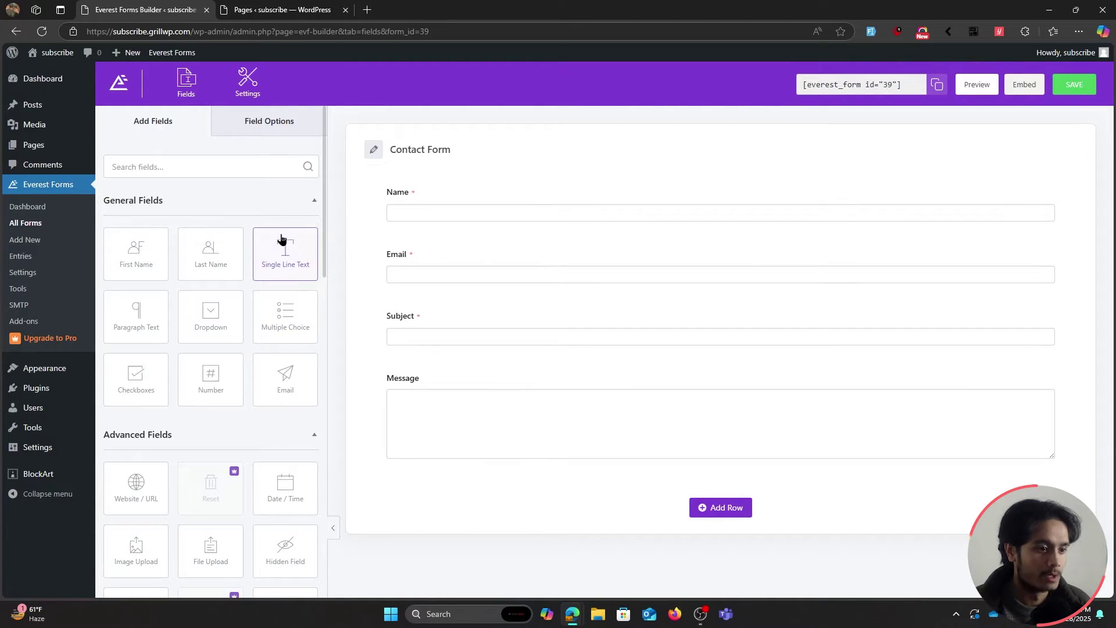
Drag a Phone field into the Contact Form directly below Name.
scroll(246, 236, down, 1)
scroll(246, 235, down, 4)
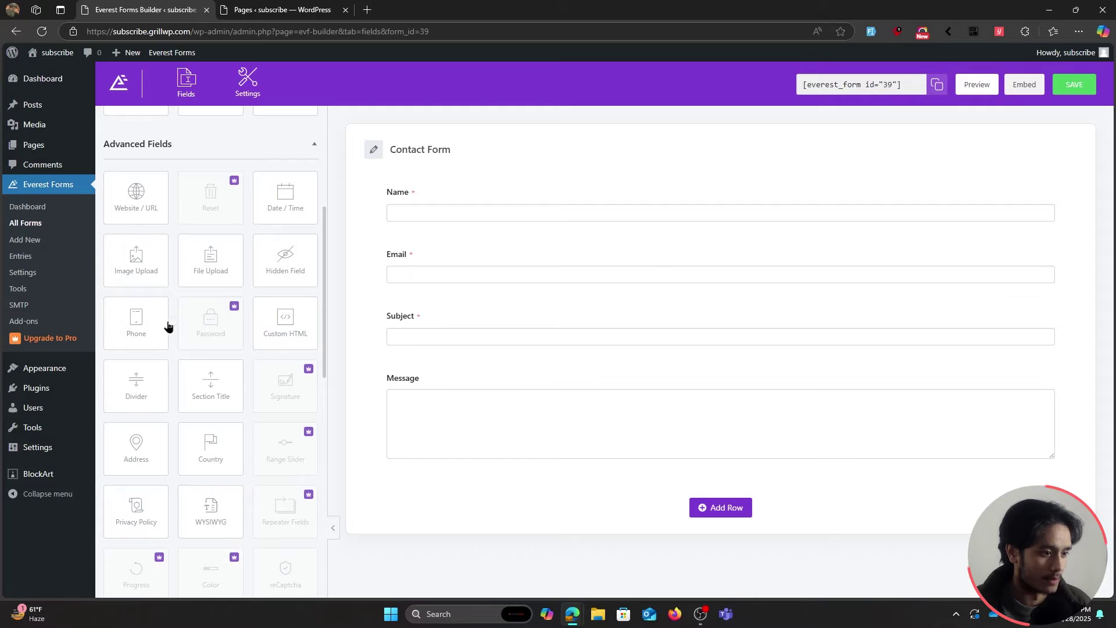
drag(124, 326, 436, 249)
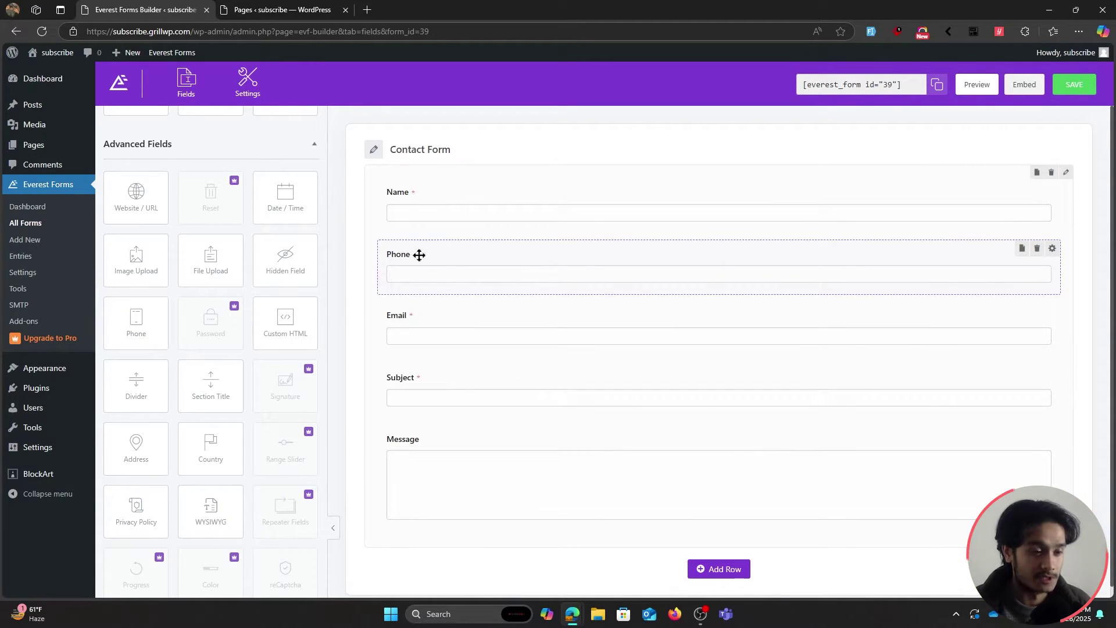
scroll(316, 316, up, 5)
Make the phone field required, label it 'Phone Number', and save the form.
click(503, 252)
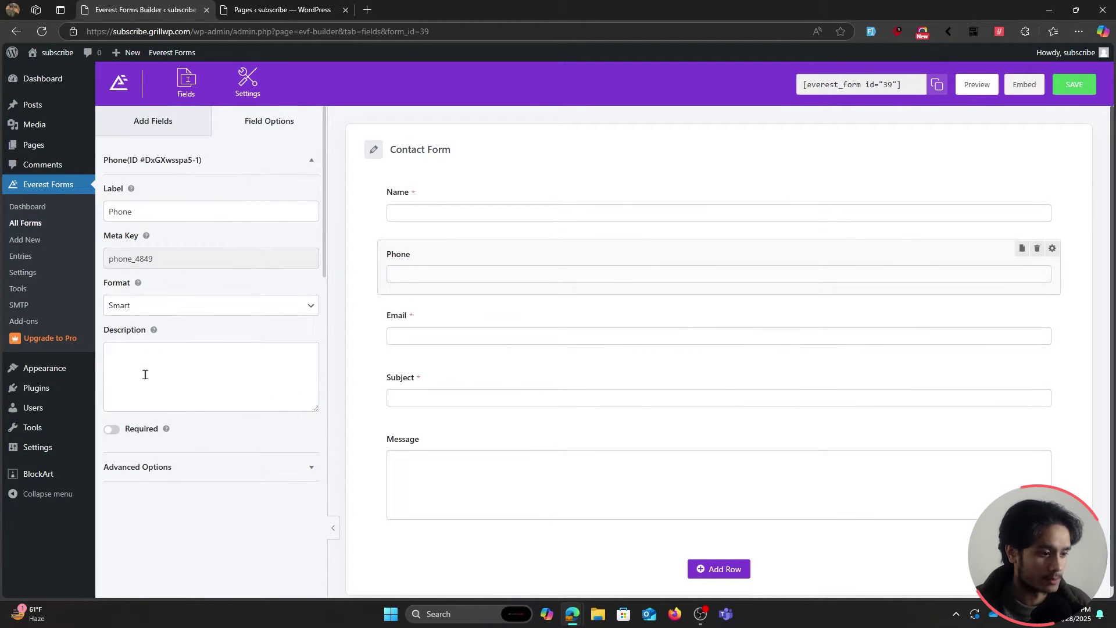
click(111, 431)
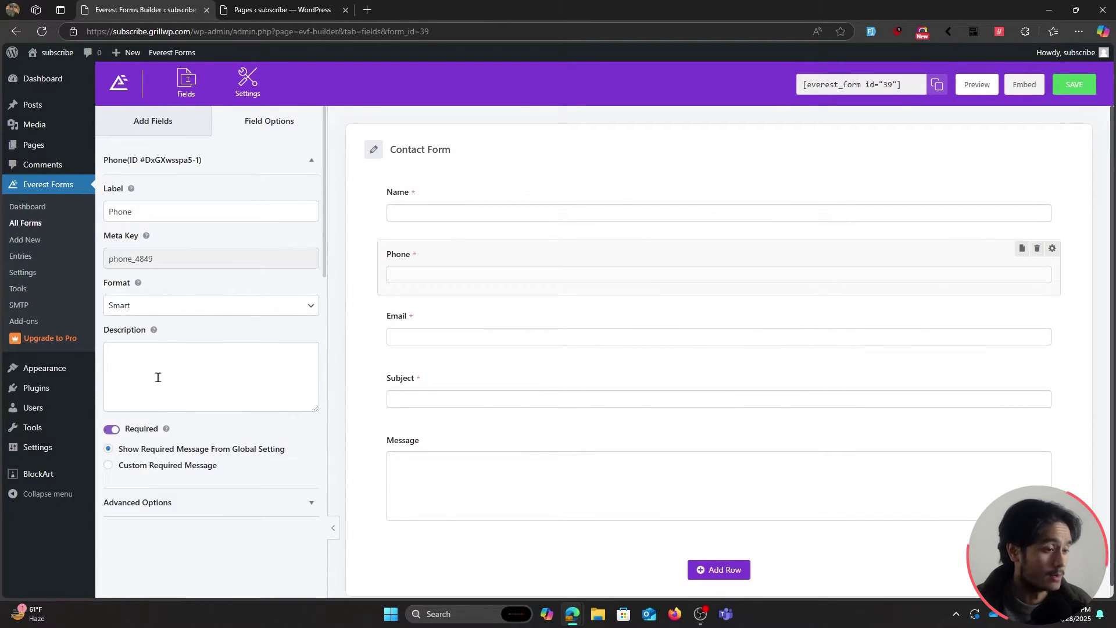
click(164, 211)
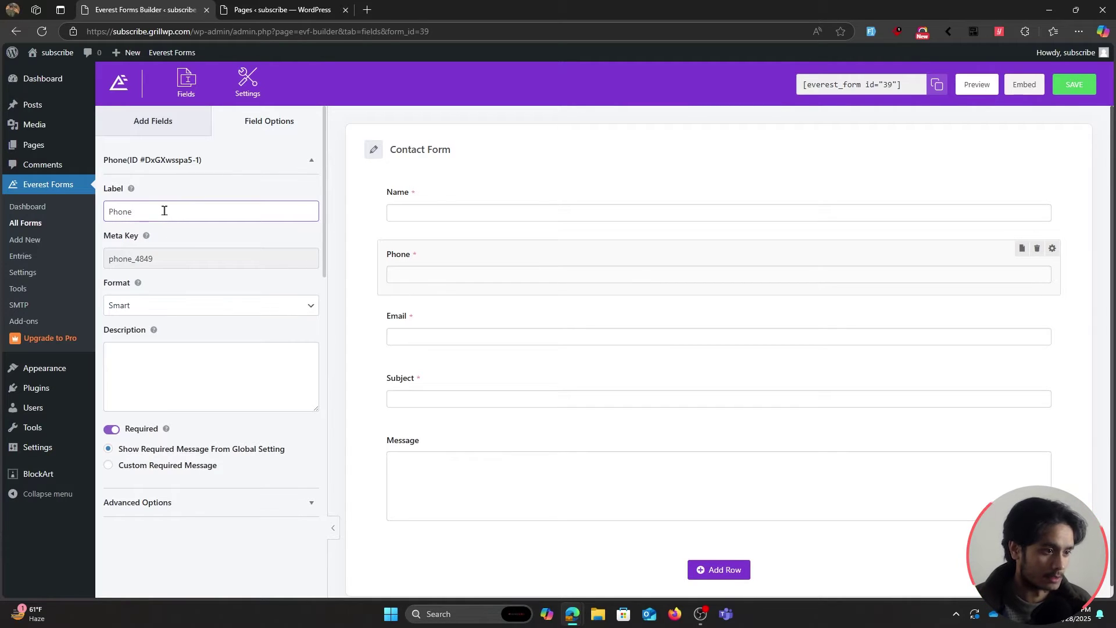
text(Number)
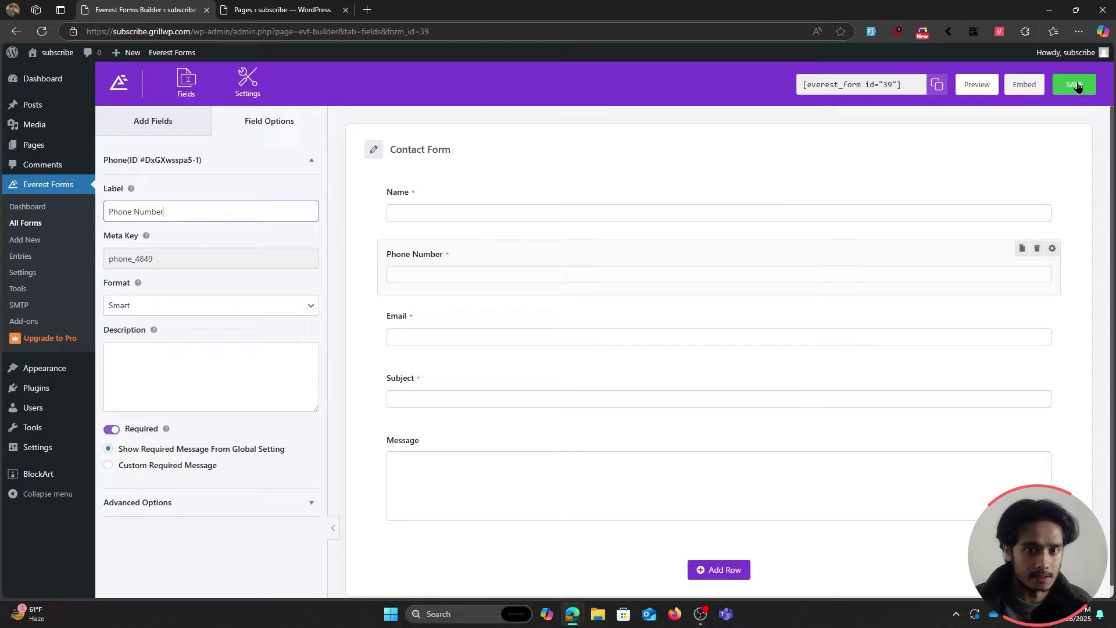
click(1076, 85)
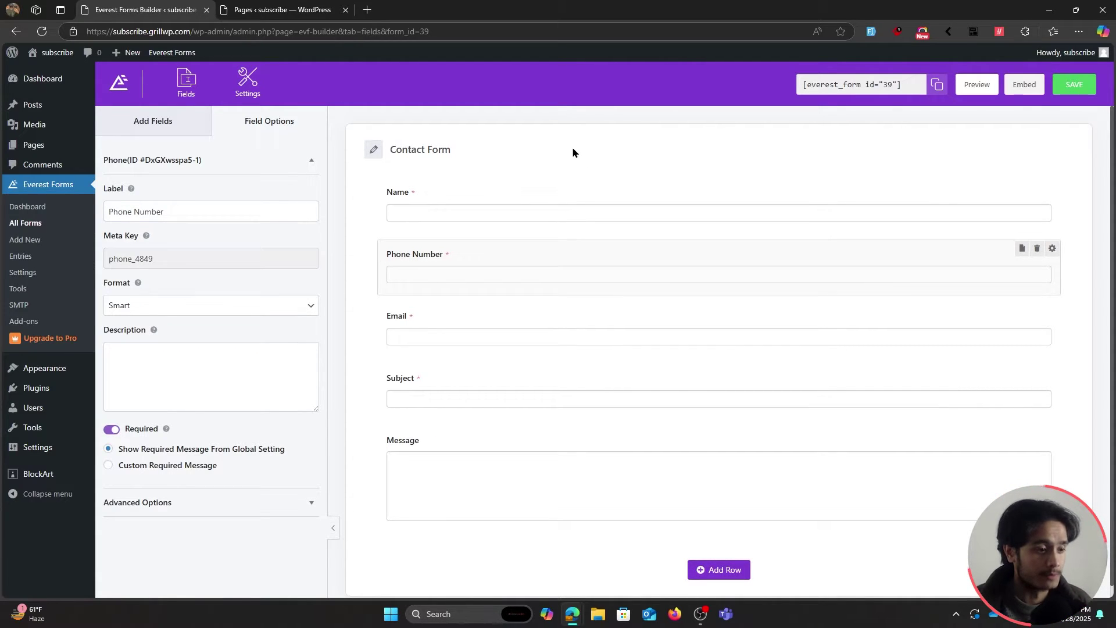
Open the Contact page in the block editor with the outline view shown.
click(316, 11)
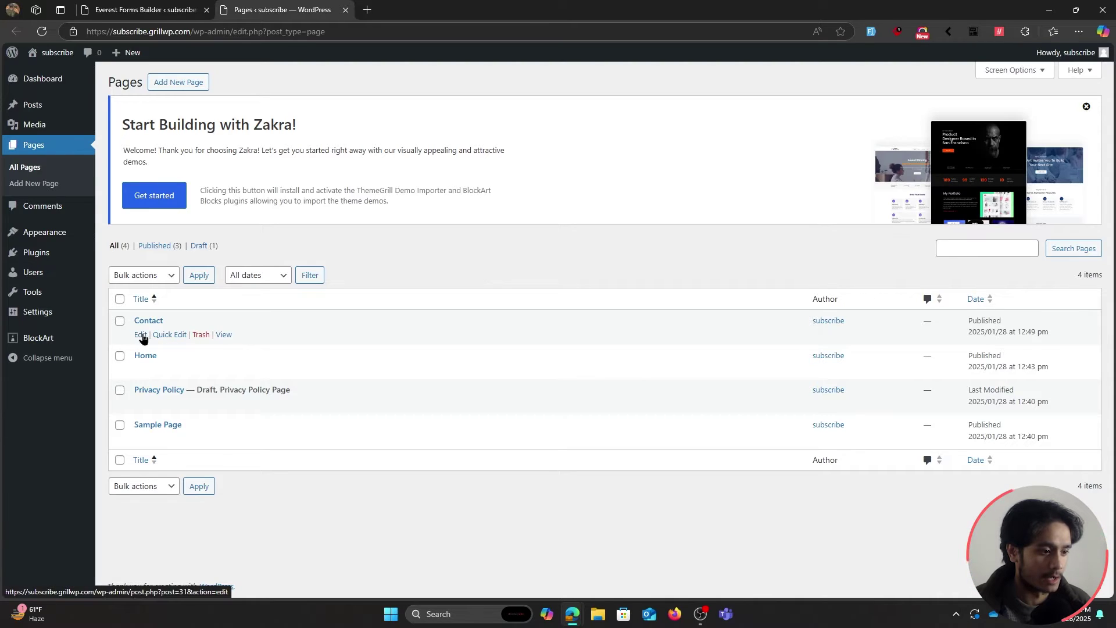
click(141, 335)
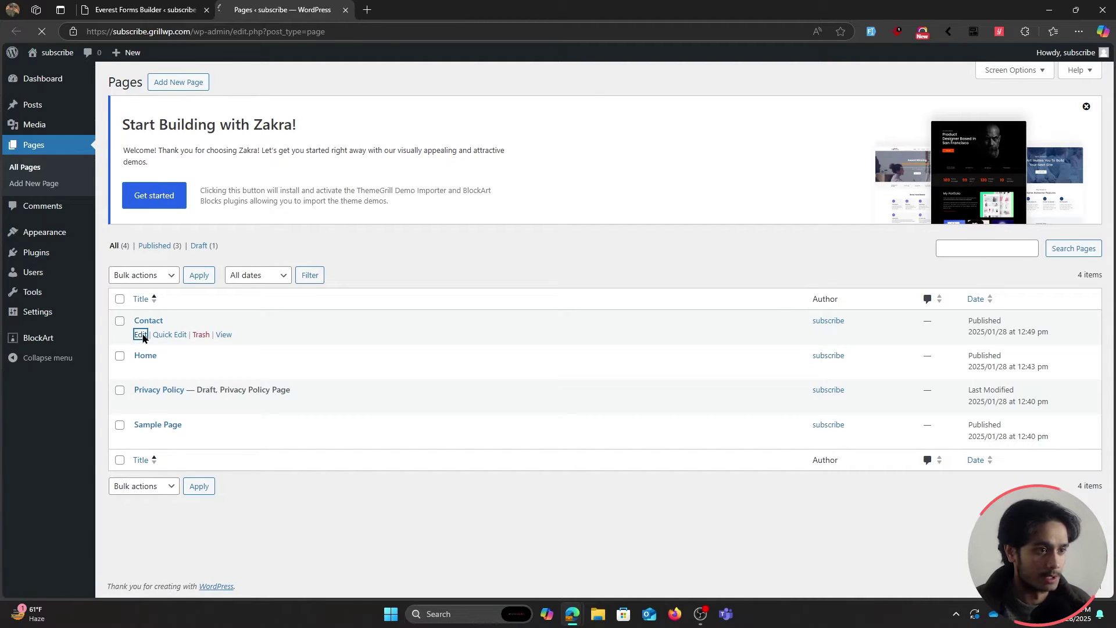
scroll(413, 379, down, 6)
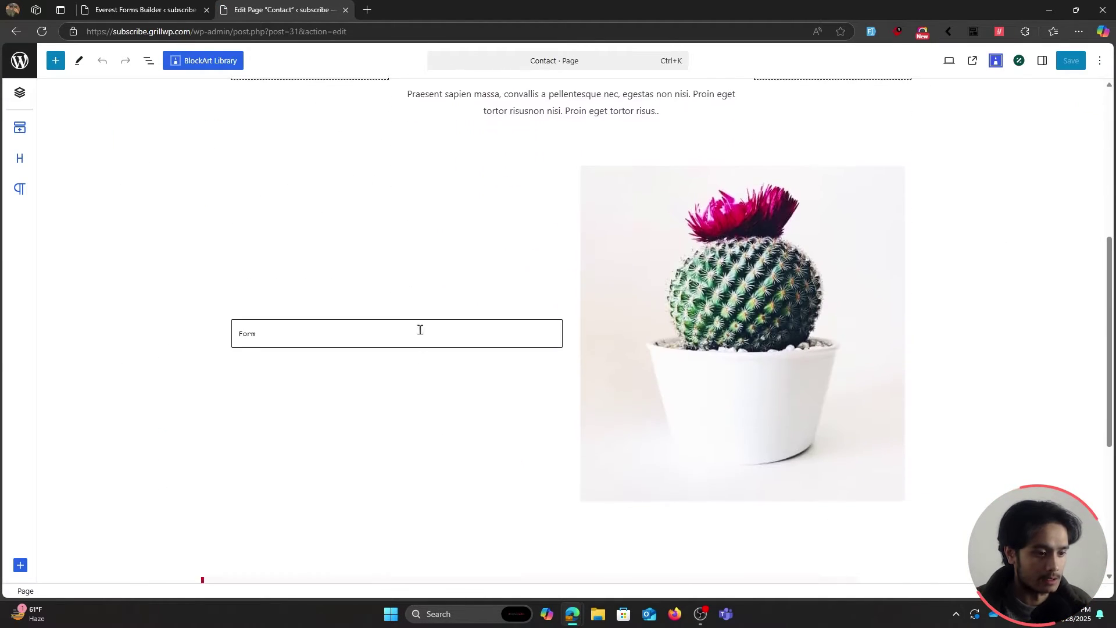
click(148, 60)
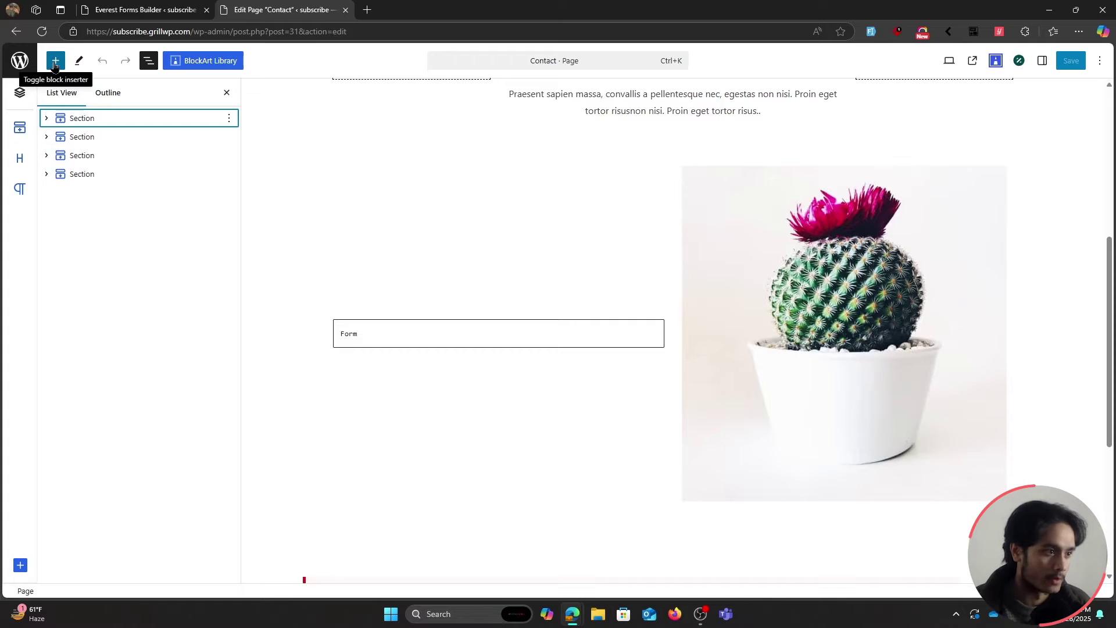
Insert an Everest Form block beside the cactus image and select Contact Form.
click(56, 60)
mouse_move(76, 190)
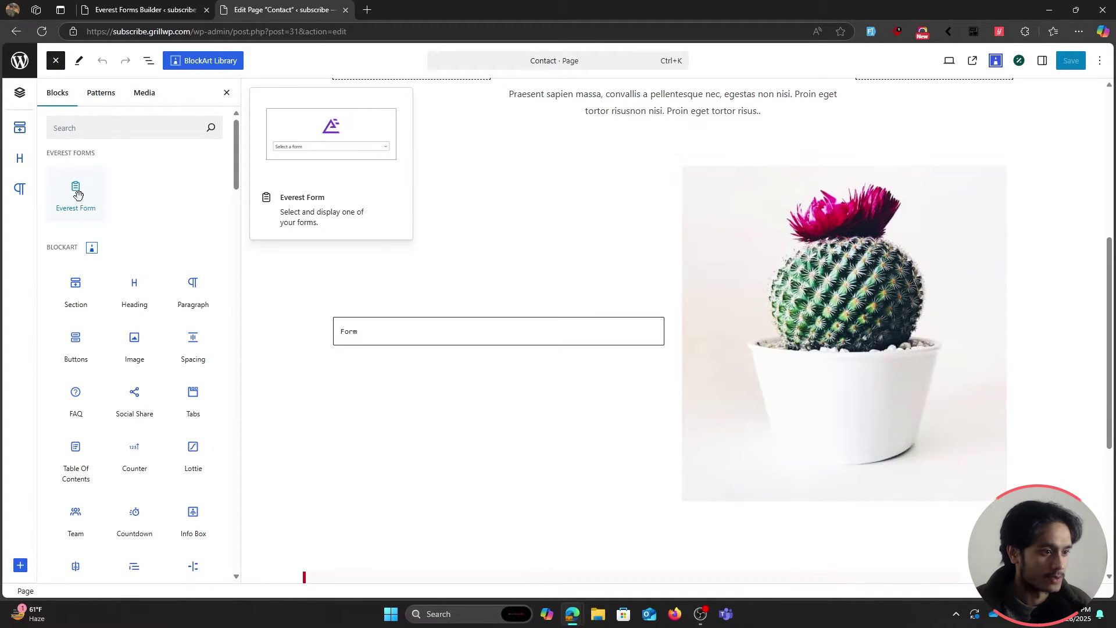
drag(73, 192, 387, 321)
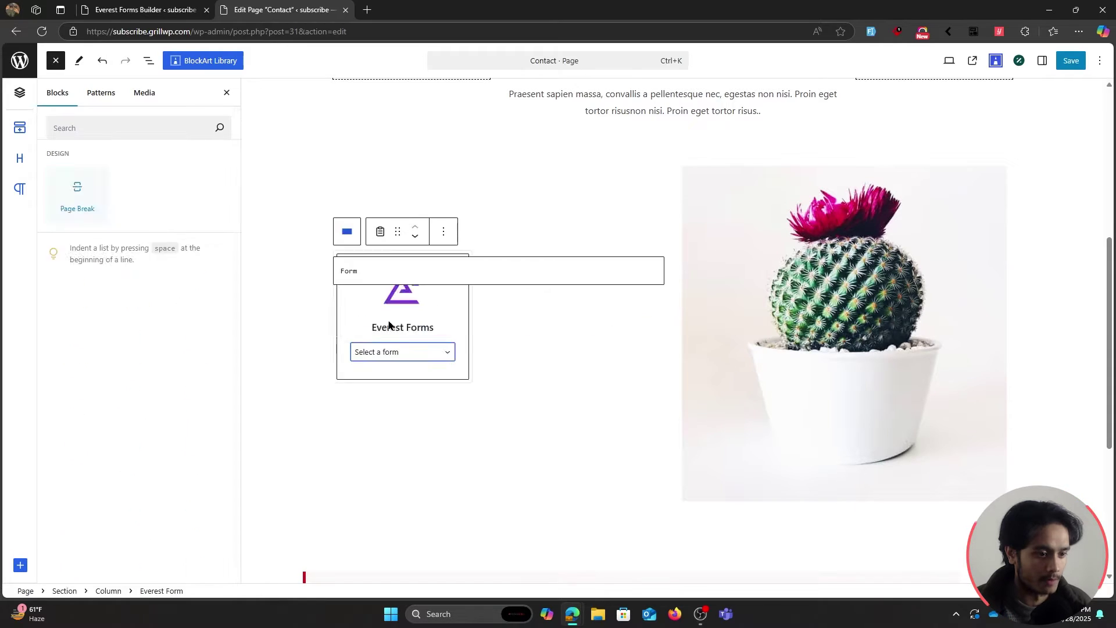
click(404, 342)
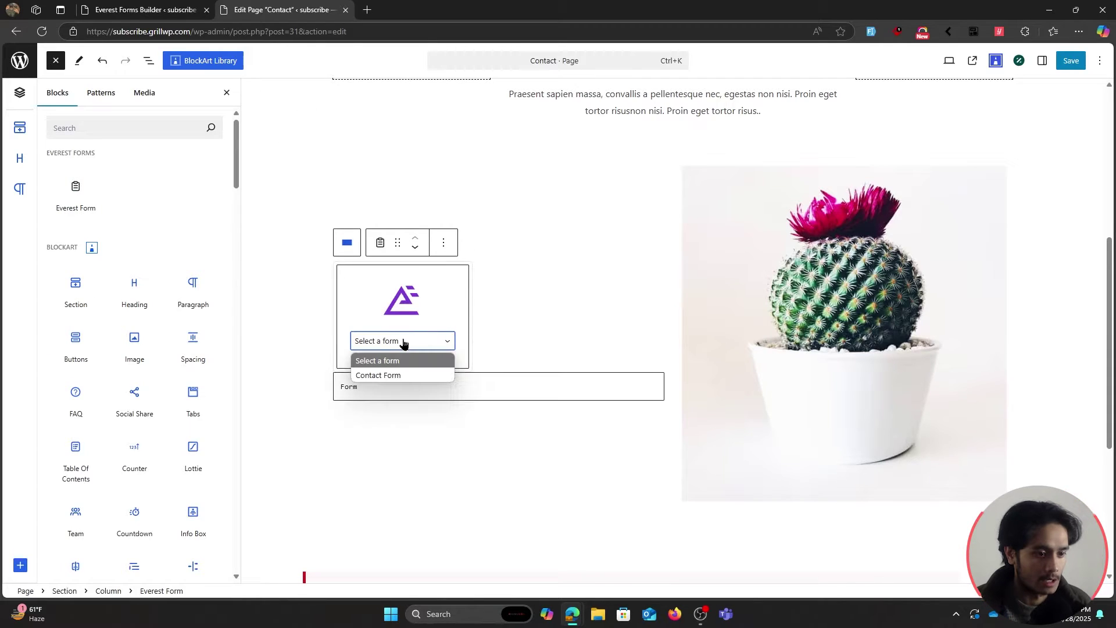
click(411, 376)
Delete the placeholder Form box and leftover Custom HTML block from the Contact page.
click(591, 386)
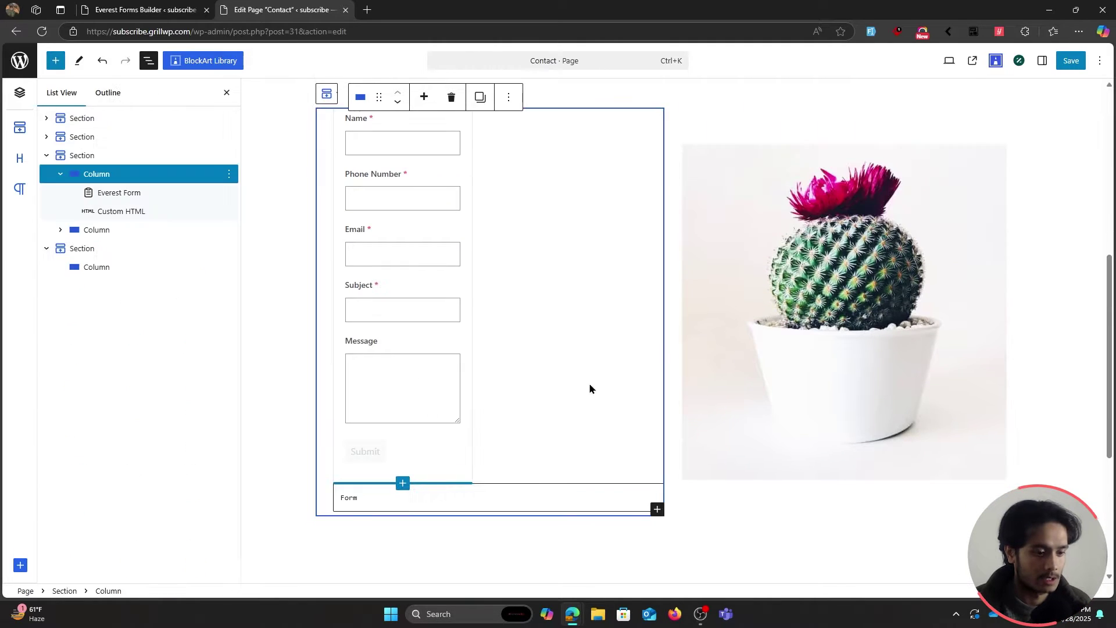
click(460, 496)
click(509, 465)
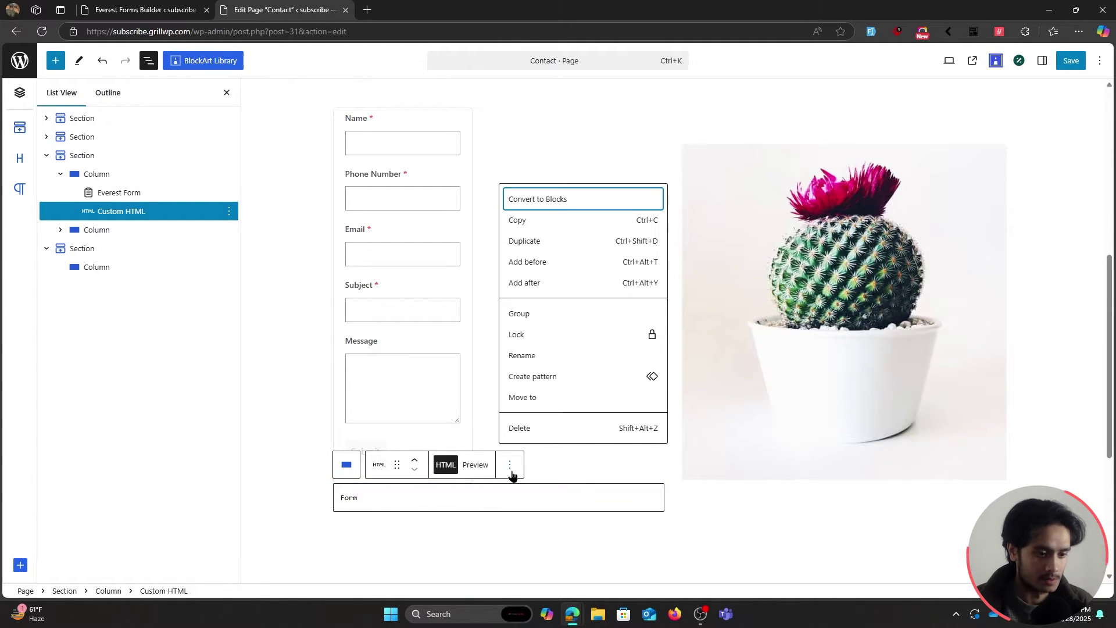
click(514, 429)
click(604, 405)
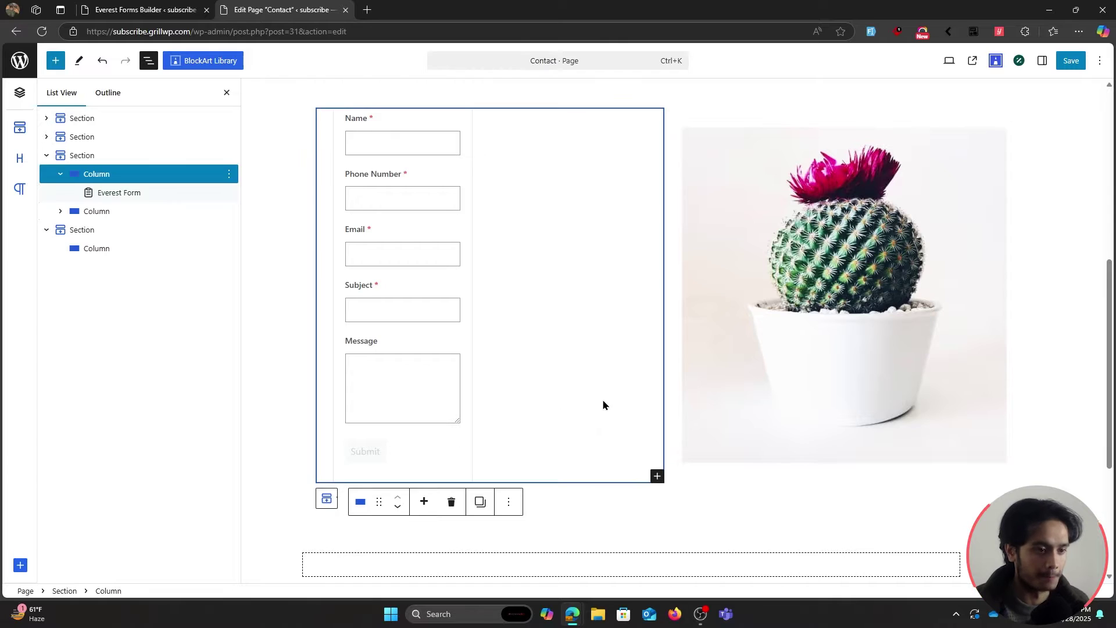
scroll(423, 162, up, 1)
click(421, 183)
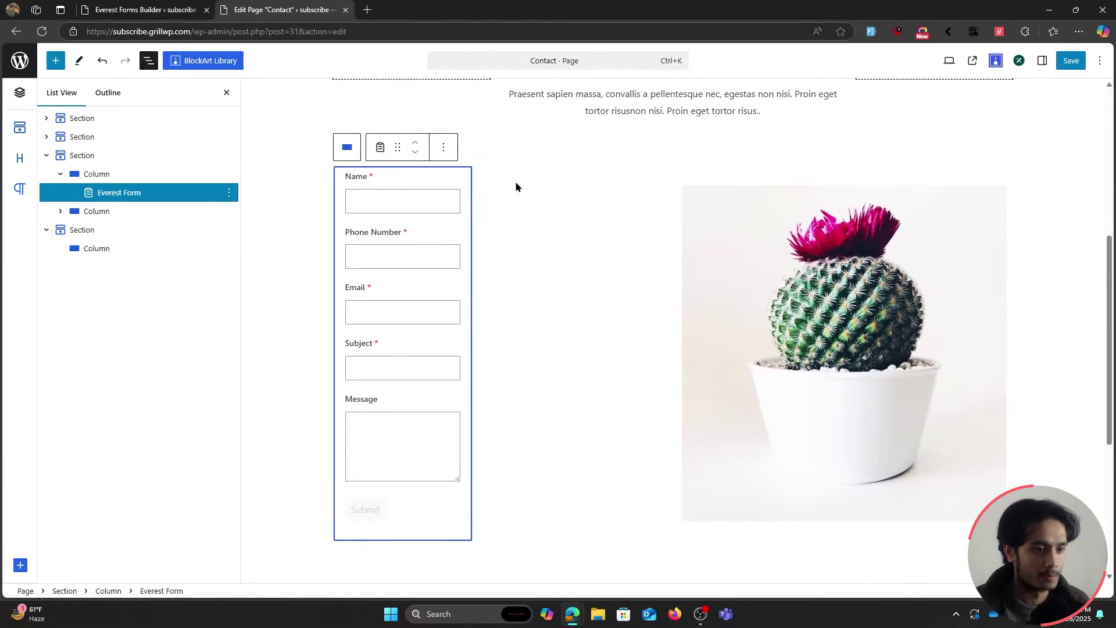
click(491, 167)
Save the Contact page and view the live form beside the cactus image.
click(1072, 60)
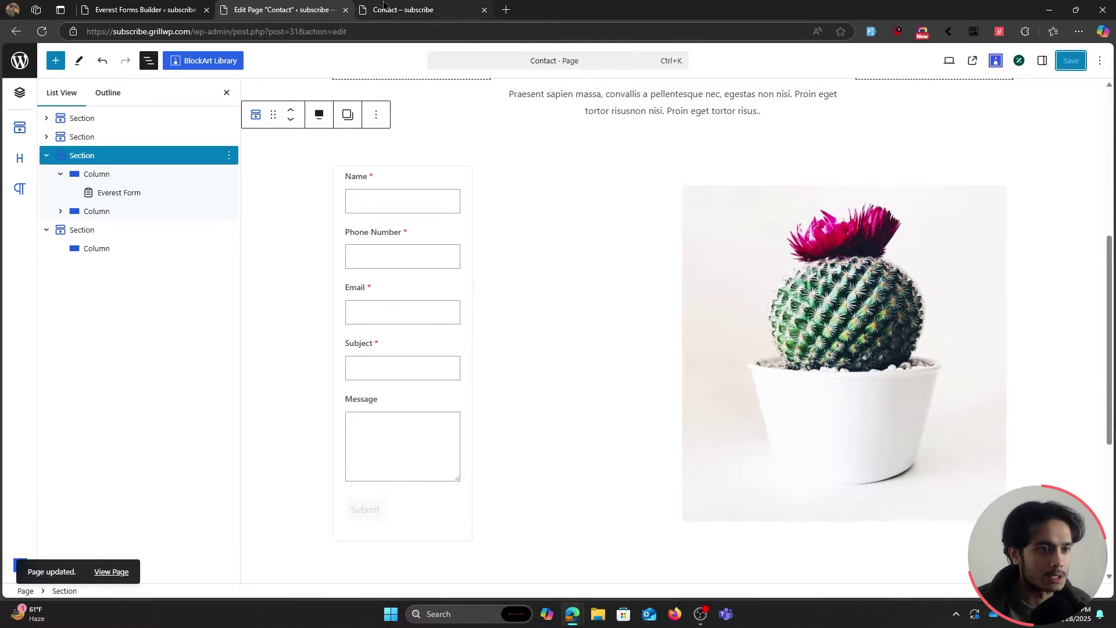
click(407, 10)
scroll(177, 285, down, 2)
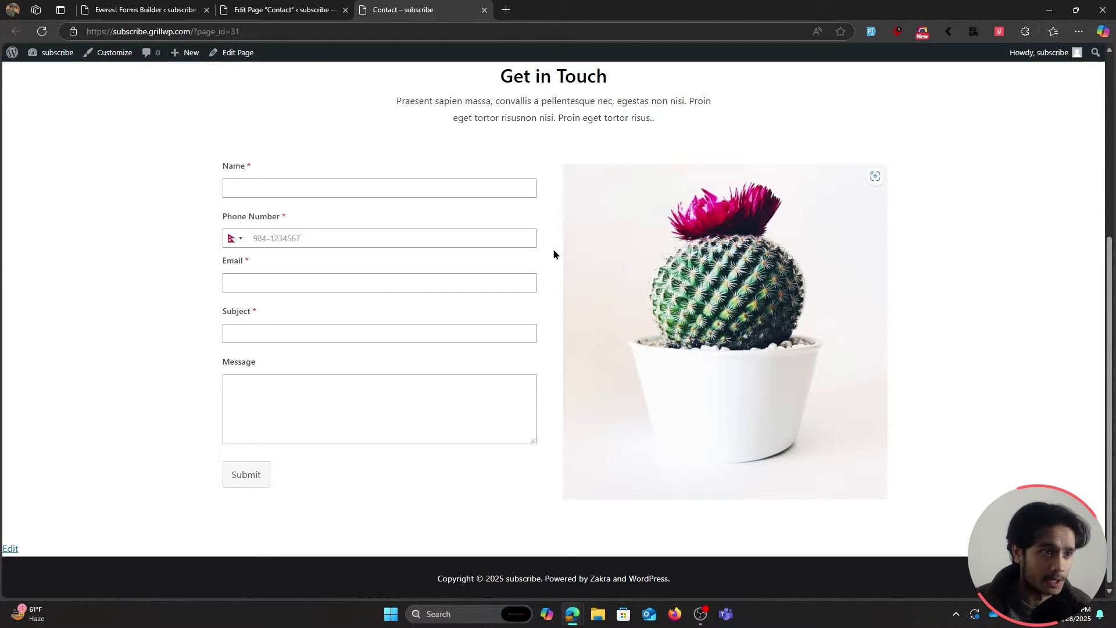
Submit a sample-data test entry on the live form, then open Everest Forms Entries.
key(ctrl+shift+Tab)
key(ctrl+shift+Tab)
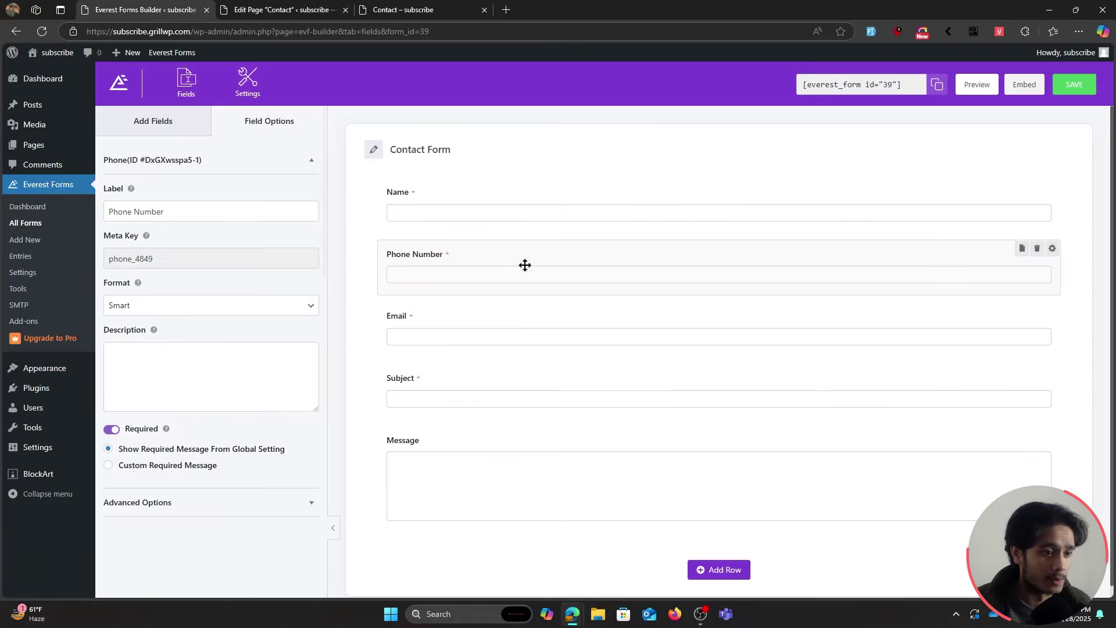
click(181, 127)
key(ctrl+shift+Tab)
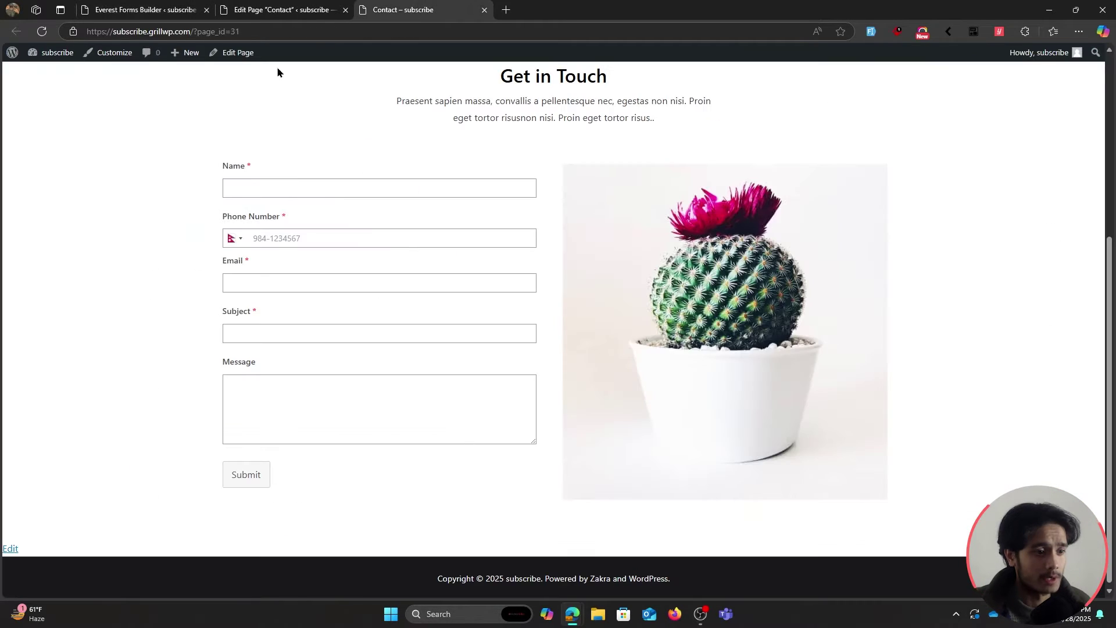
click(400, 187)
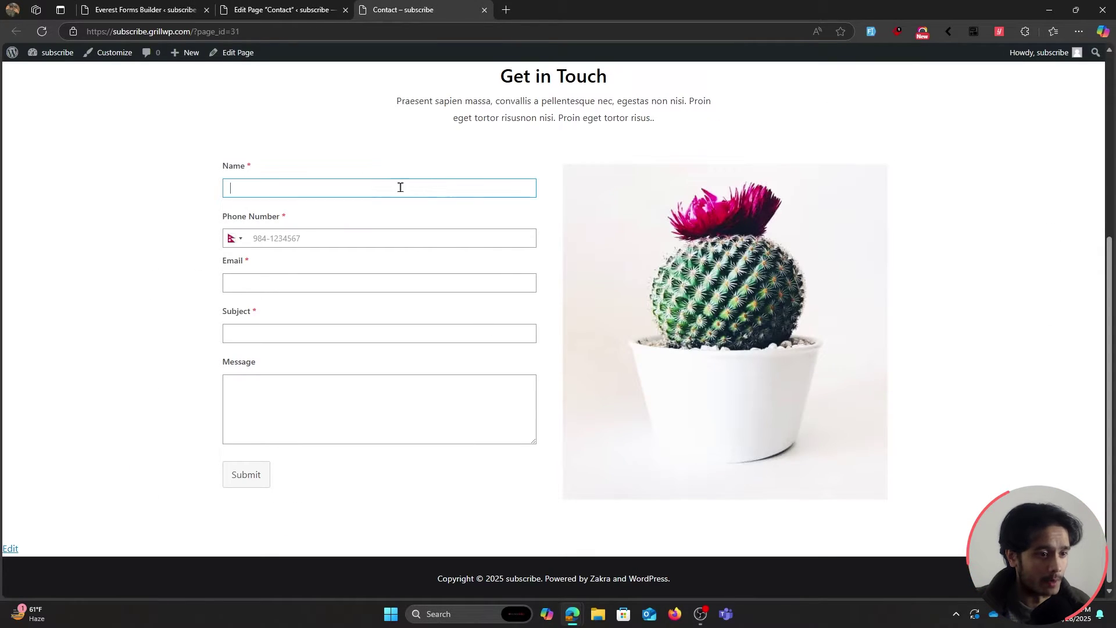
click(873, 36)
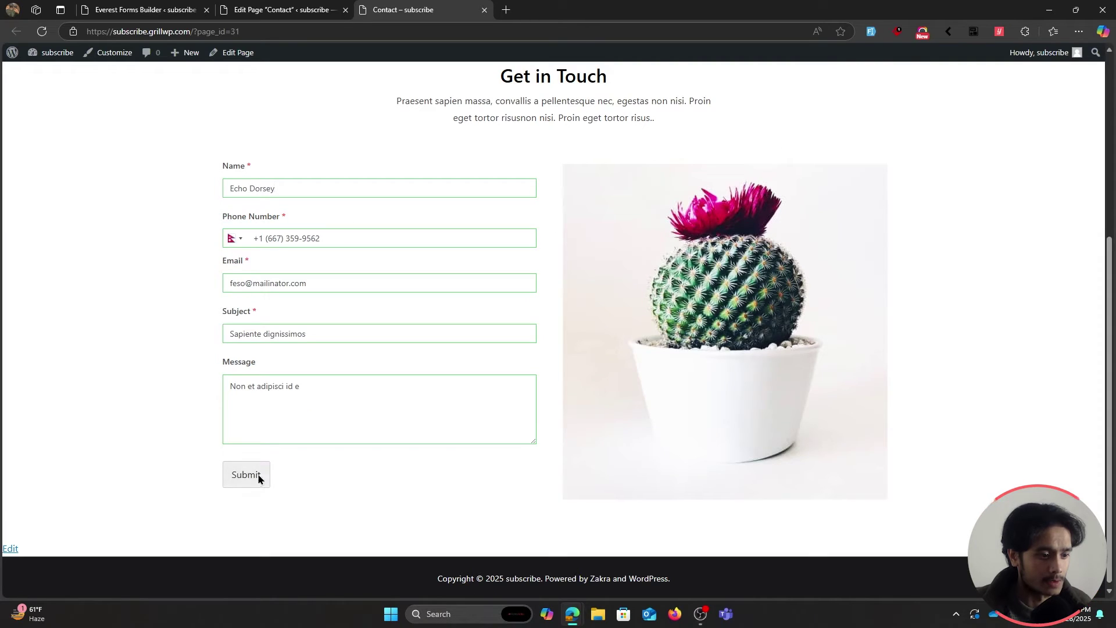
click(259, 476)
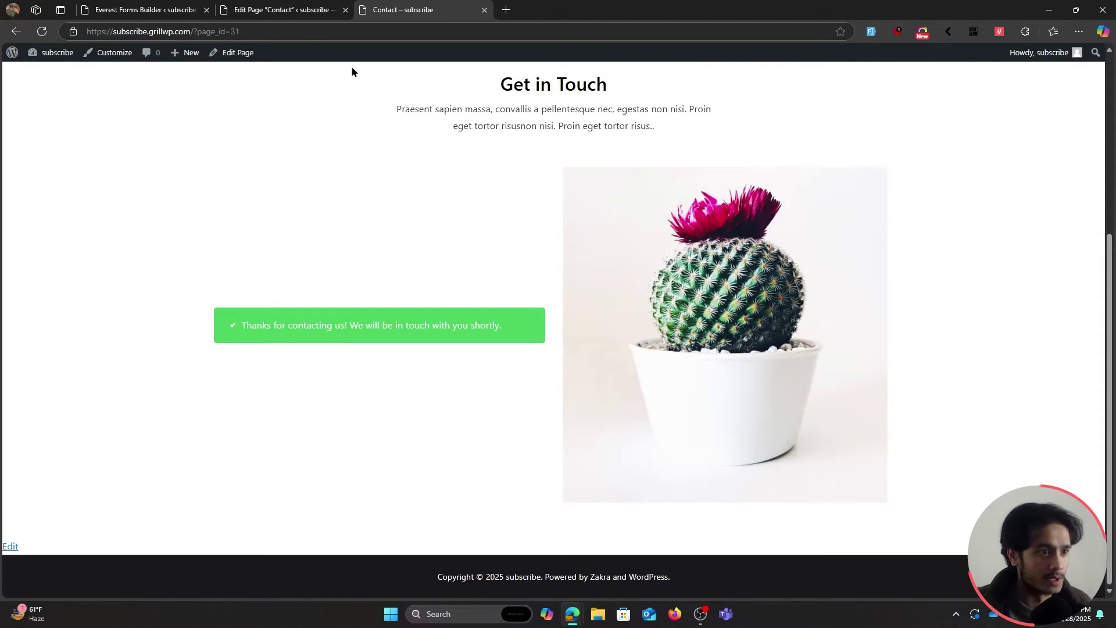
key(ctrl+Tab)
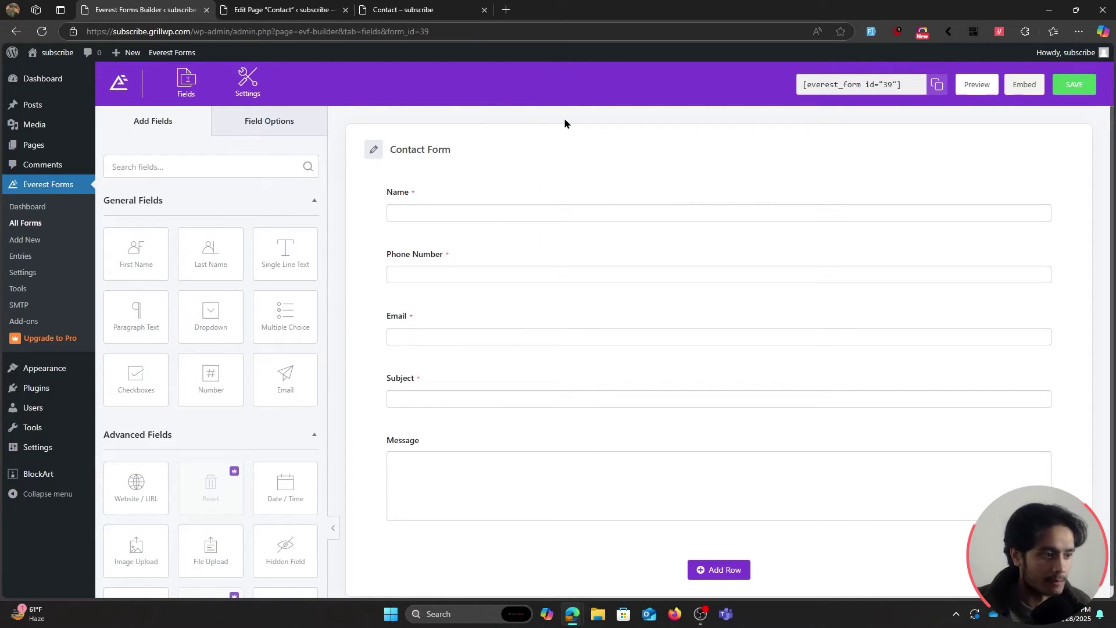
click(23, 259)
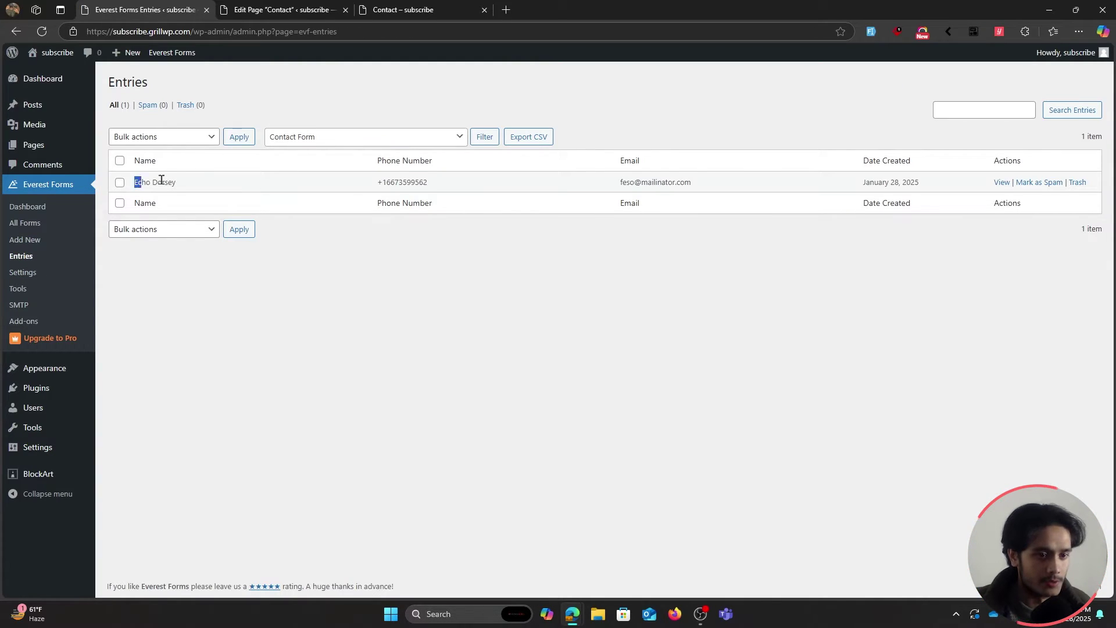
Open the submitted entry's full details from the Entries list.
drag(161, 180, 822, 184)
click(810, 182)
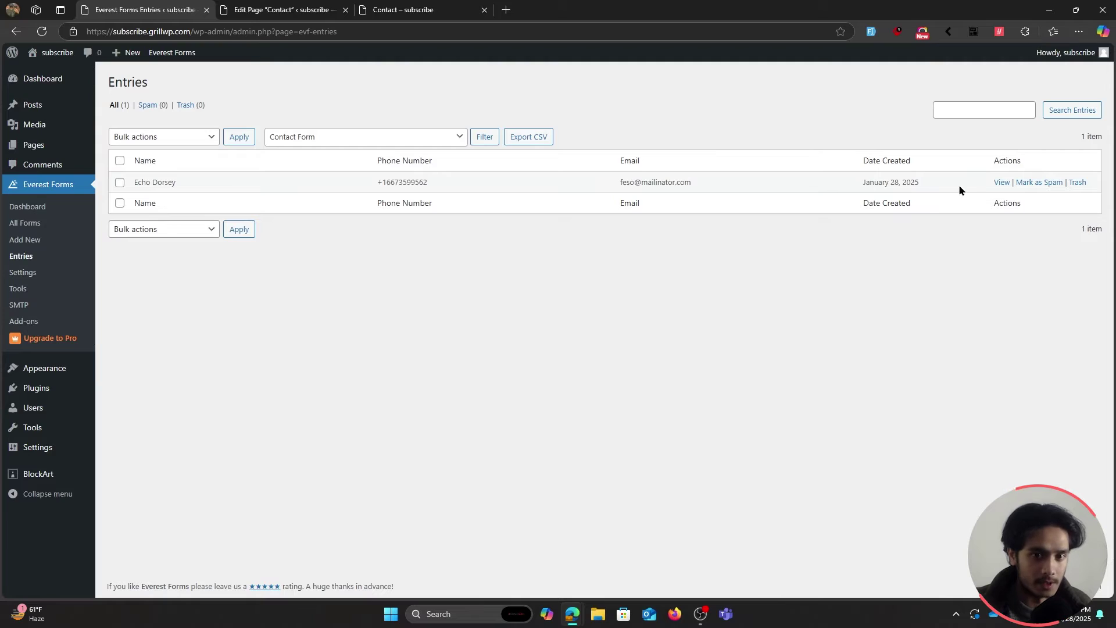
click(999, 182)
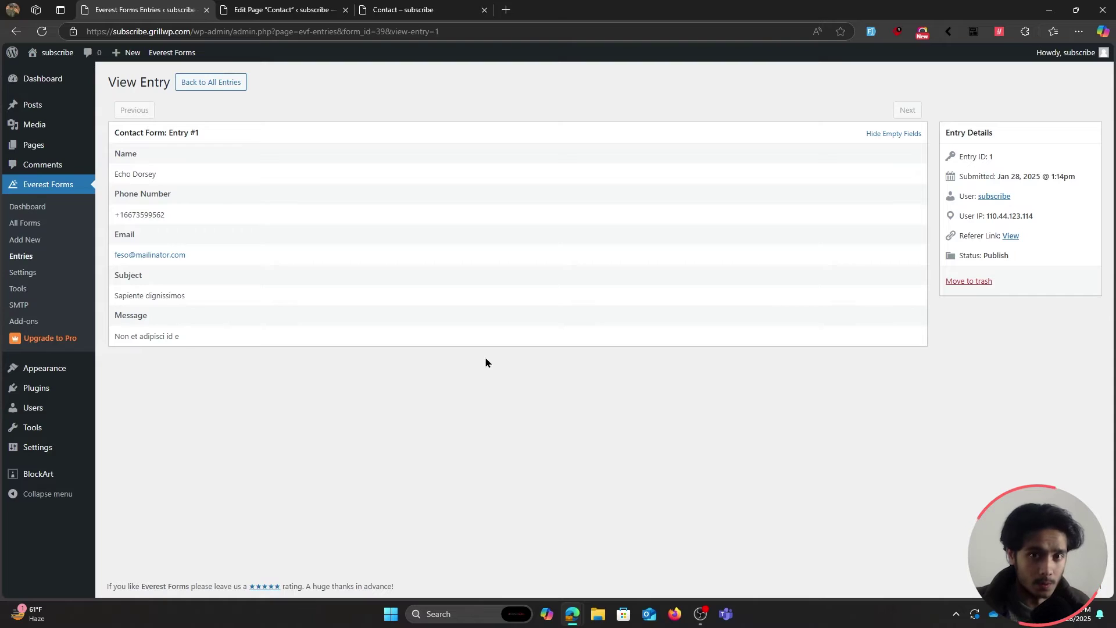
Close the page editor tab and return to the All Forms list.
click(421, 7)
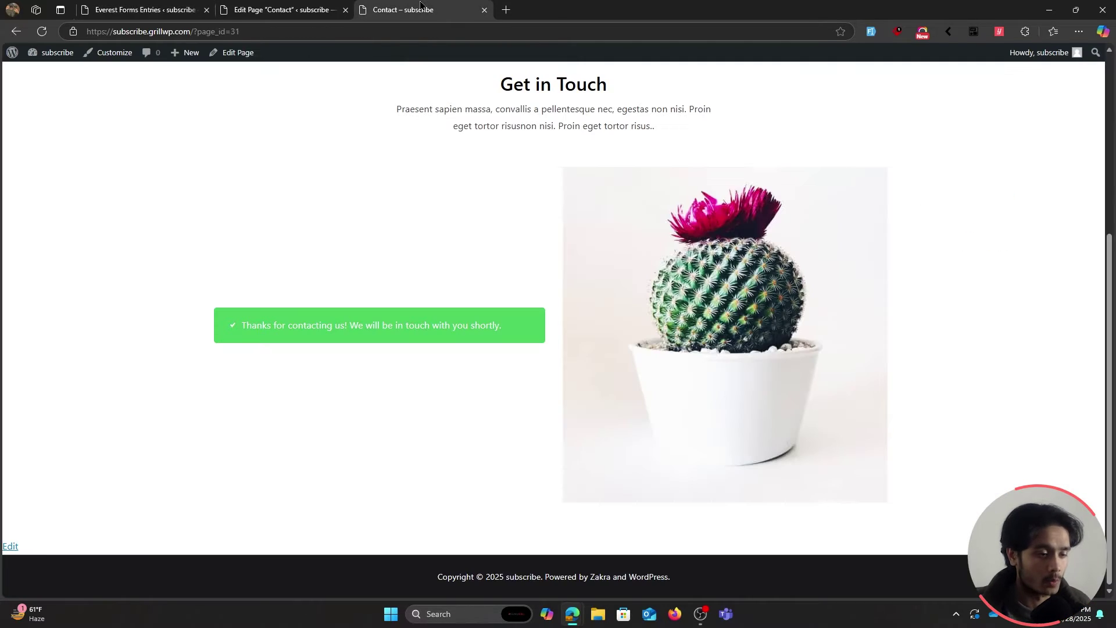
click(270, 8)
click(145, 8)
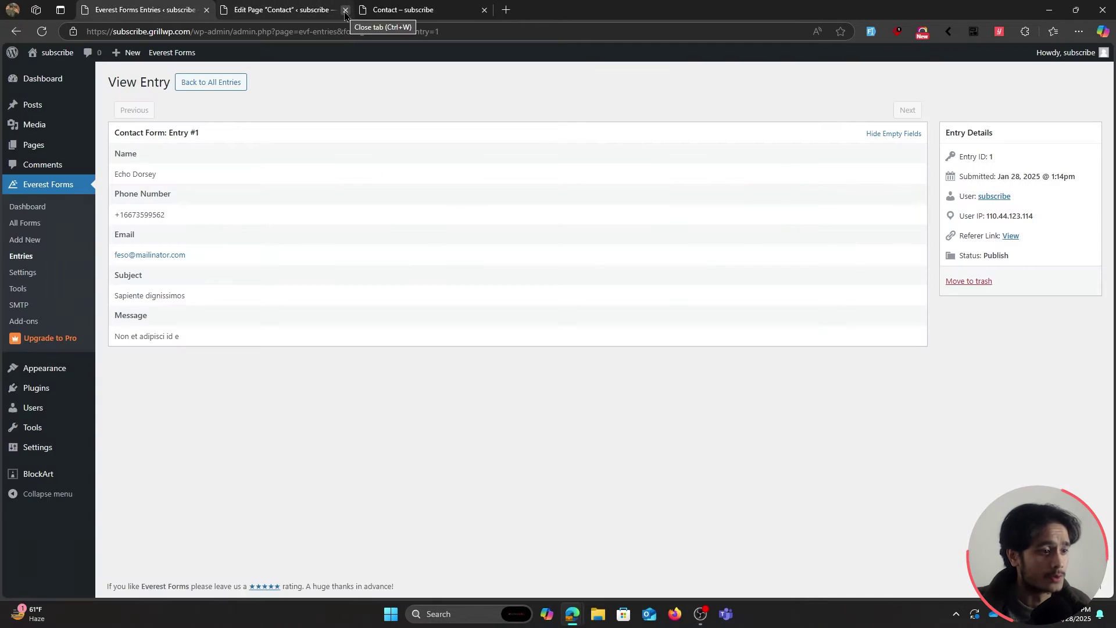
click(345, 10)
click(34, 224)
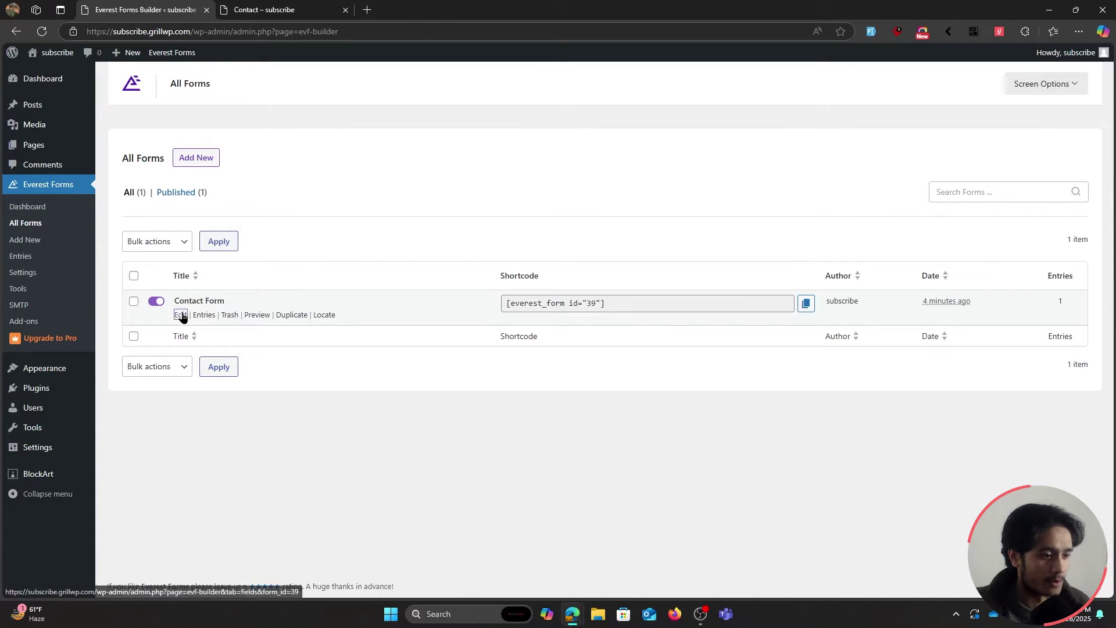
Open the Contact Form's Settings > Email panel showing the Admin Notification.
click(181, 316)
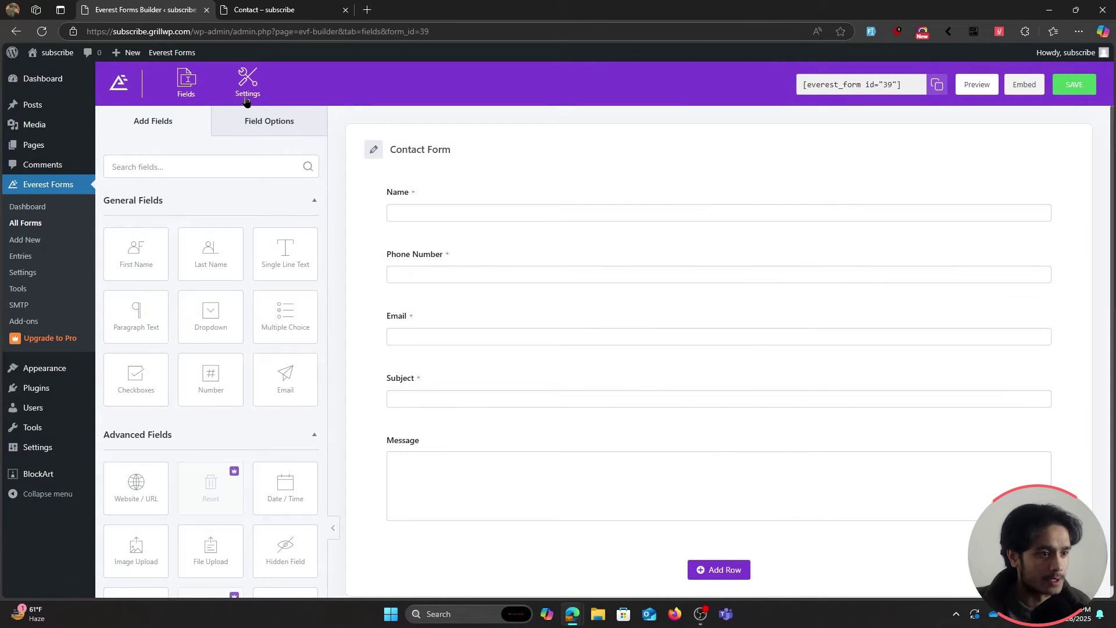
click(246, 96)
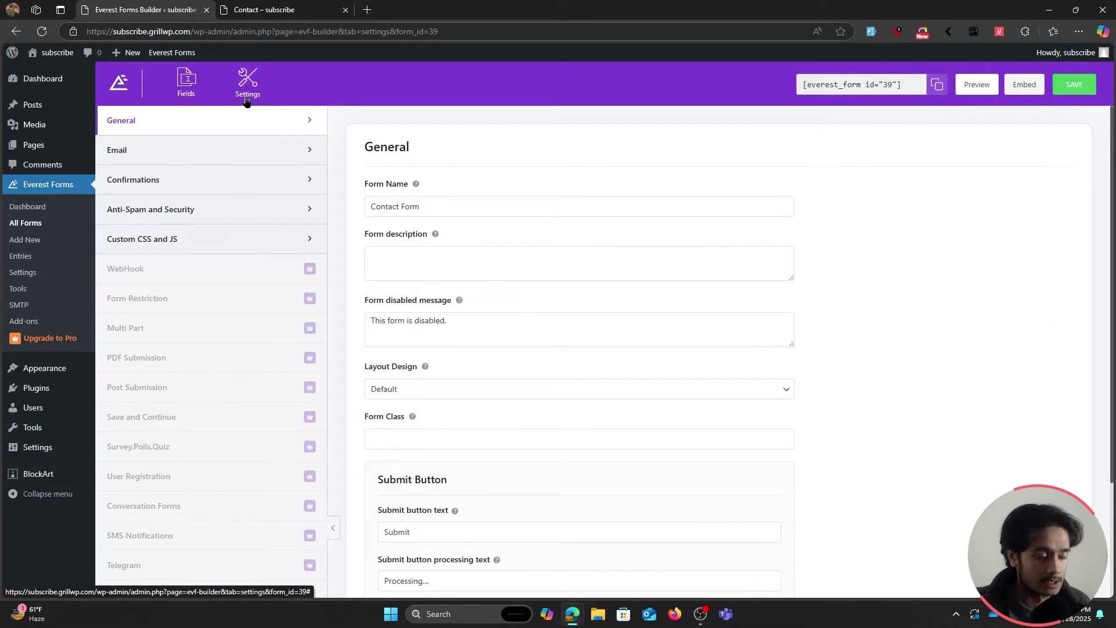
click(177, 154)
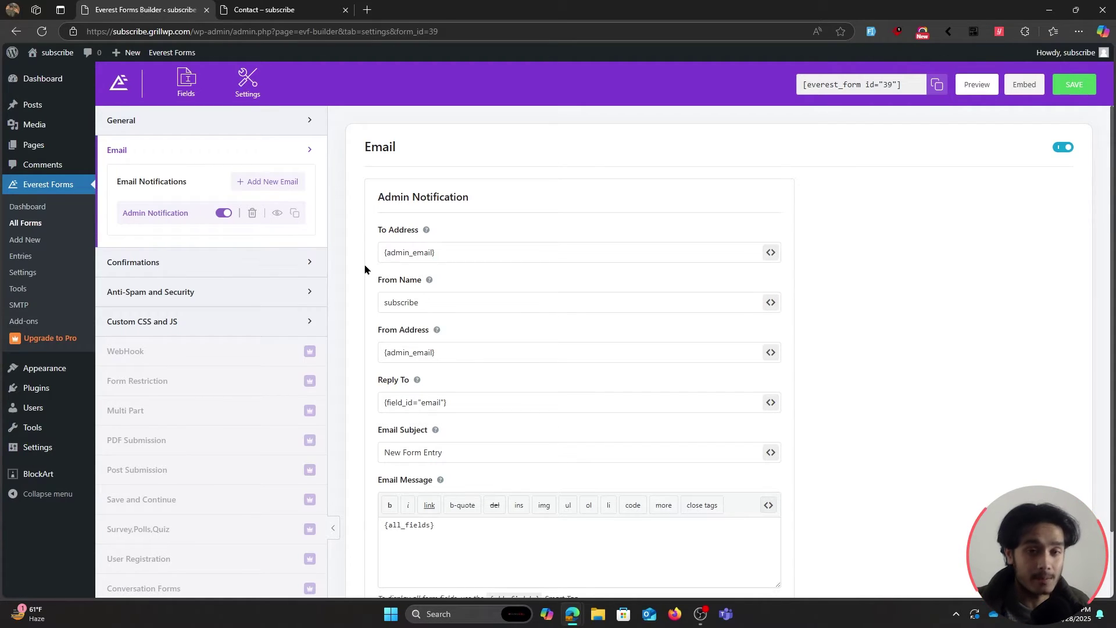
Preview the Admin Notification email template in a new tab, then return to settings.
drag(435, 525, 399, 530)
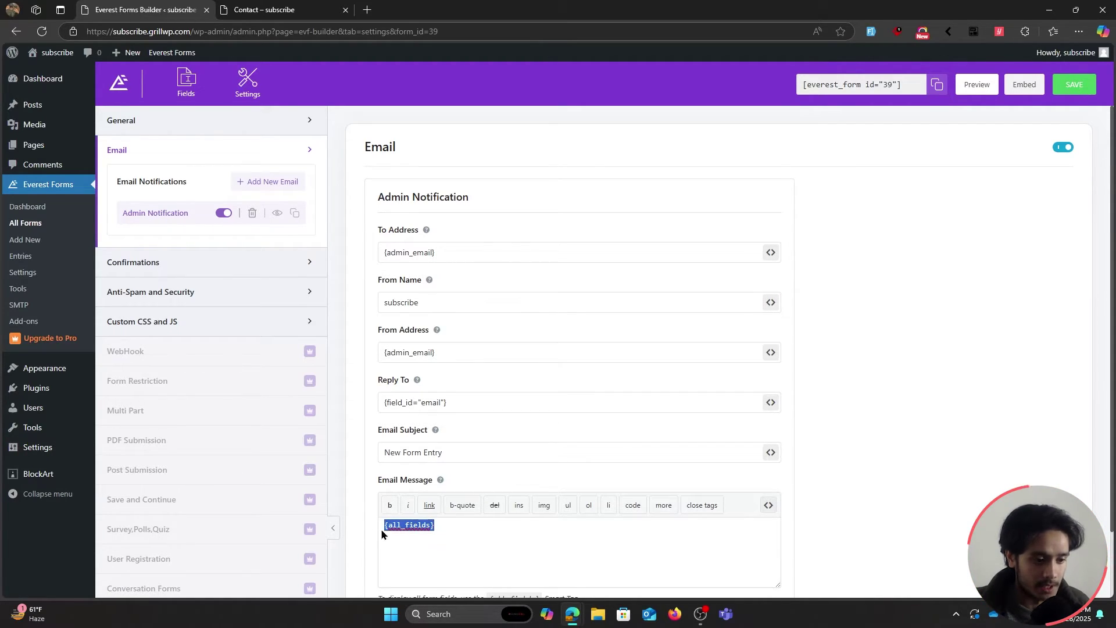
click(451, 530)
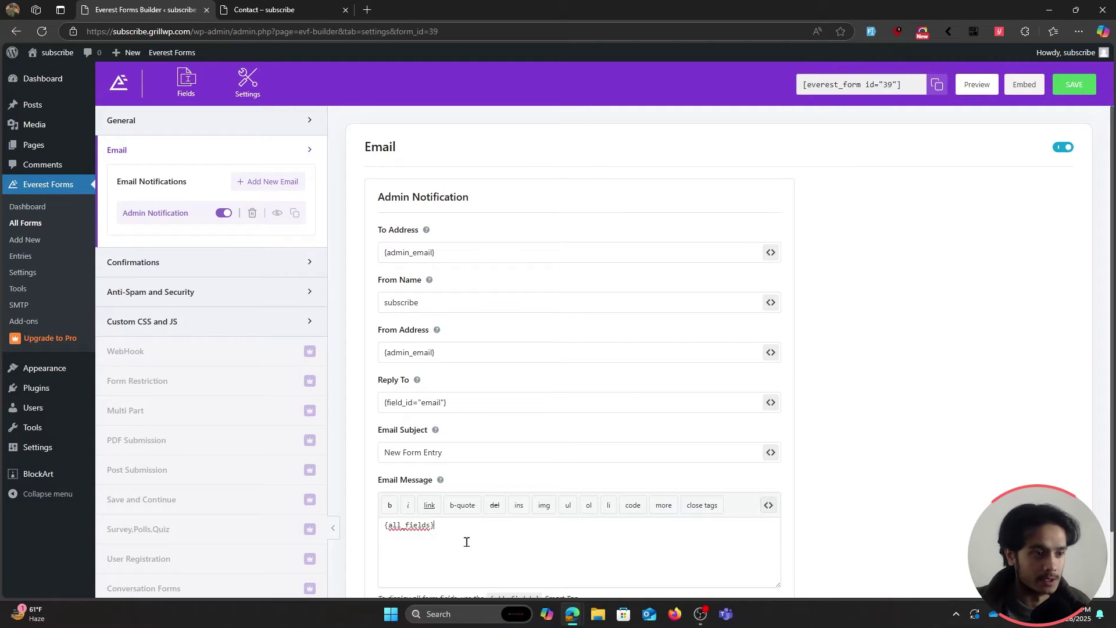
click(276, 213)
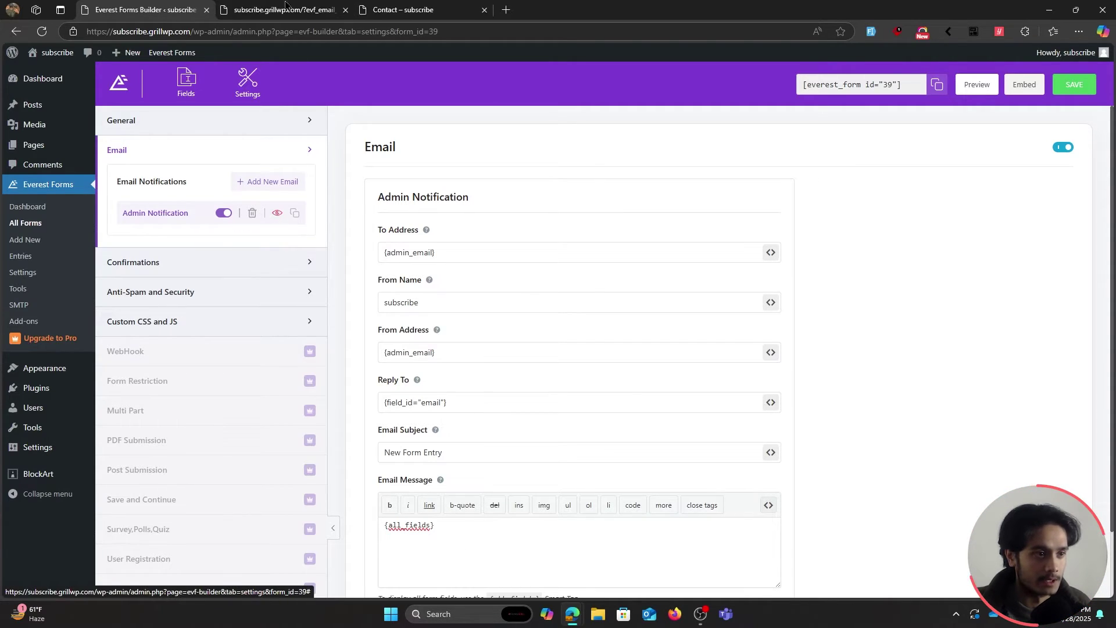
click(285, 7)
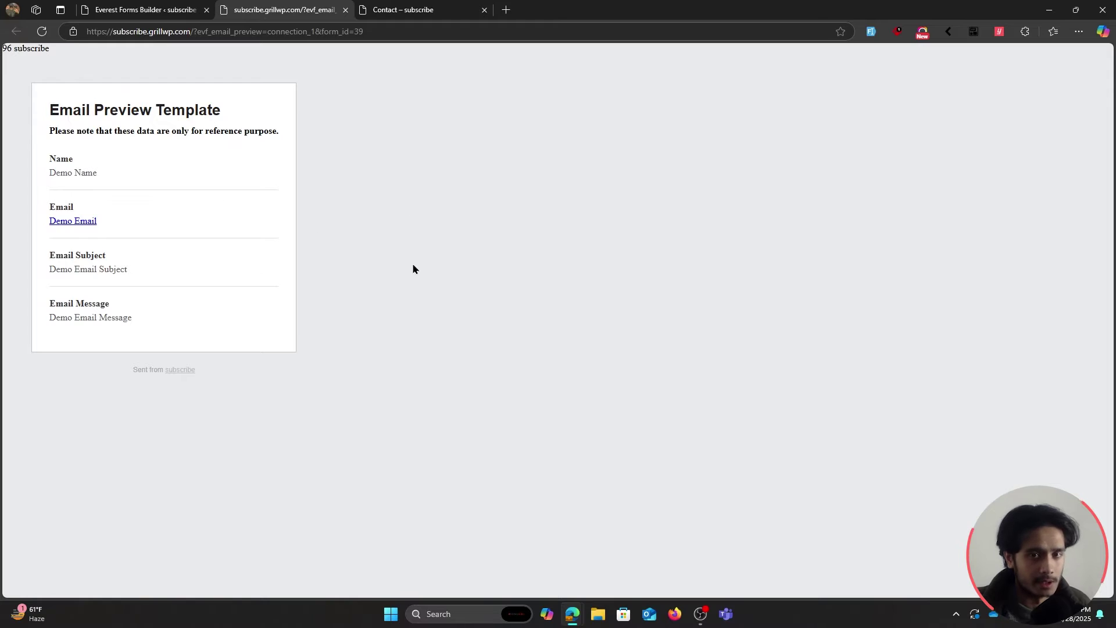
drag(48, 155, 243, 317)
click(258, 324)
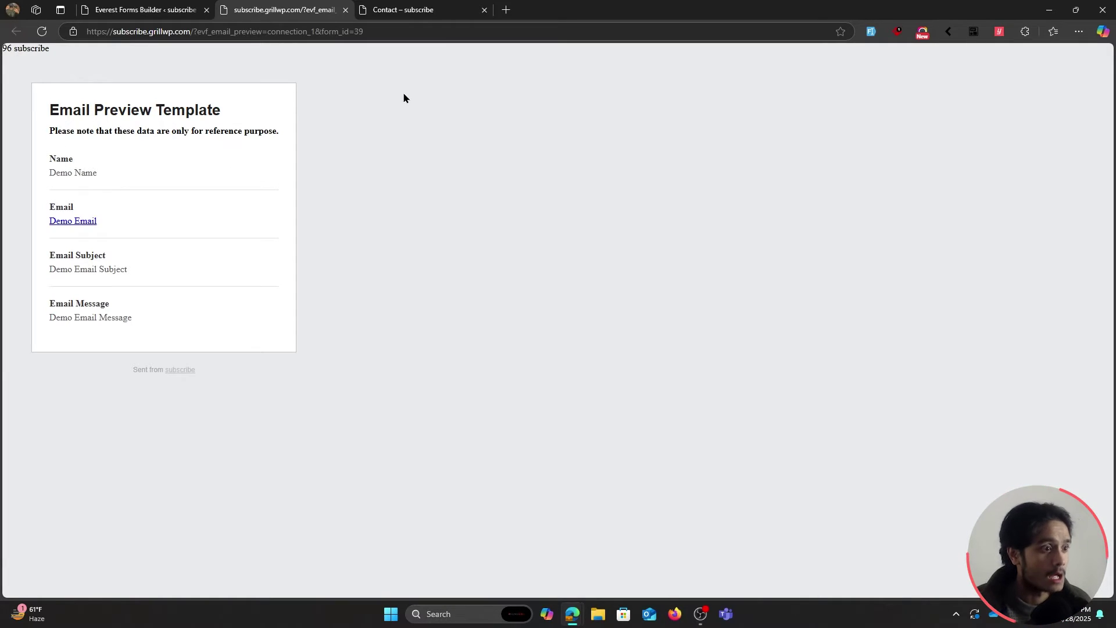
click(151, 10)
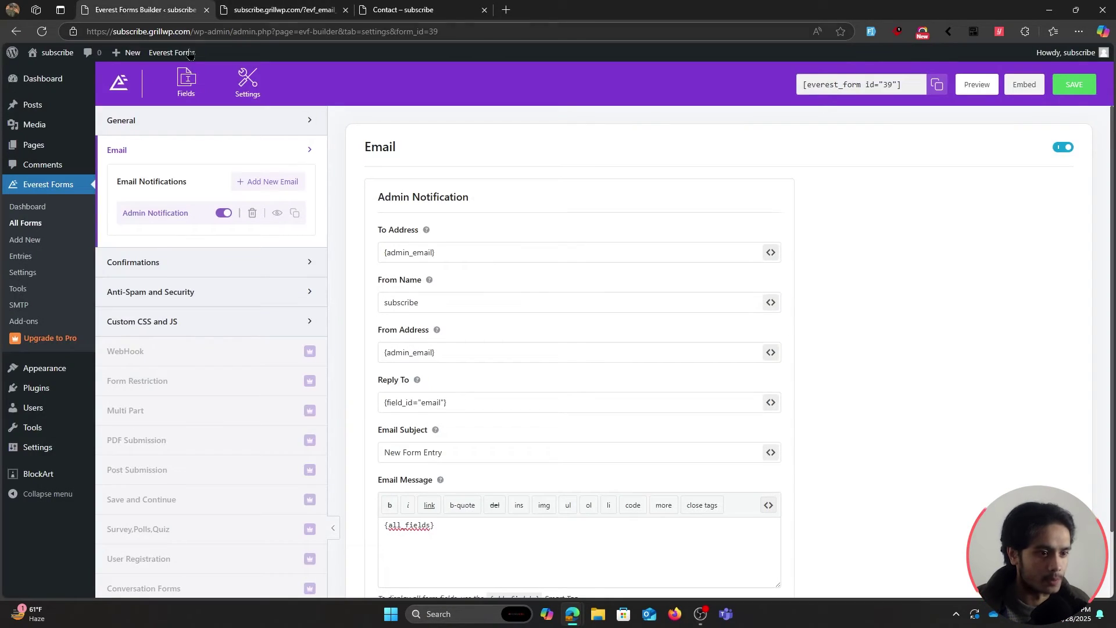
Inspect the New Form Entry subject and the {admin_email} To Address in the Admin Notification.
scroll(355, 247, down, 1)
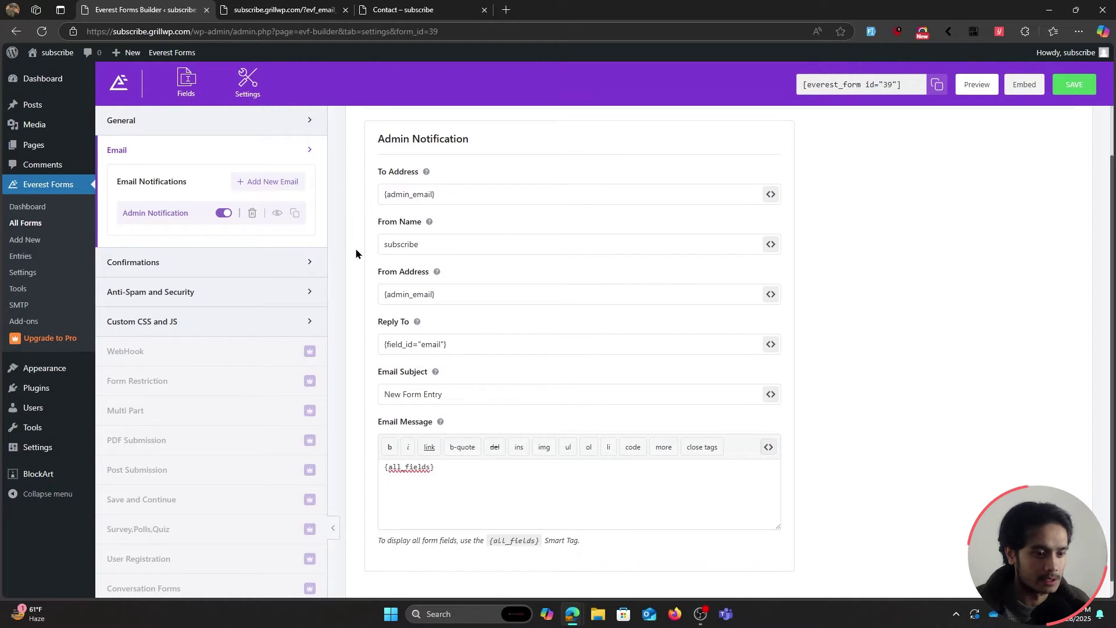
drag(446, 395, 381, 394)
click(608, 418)
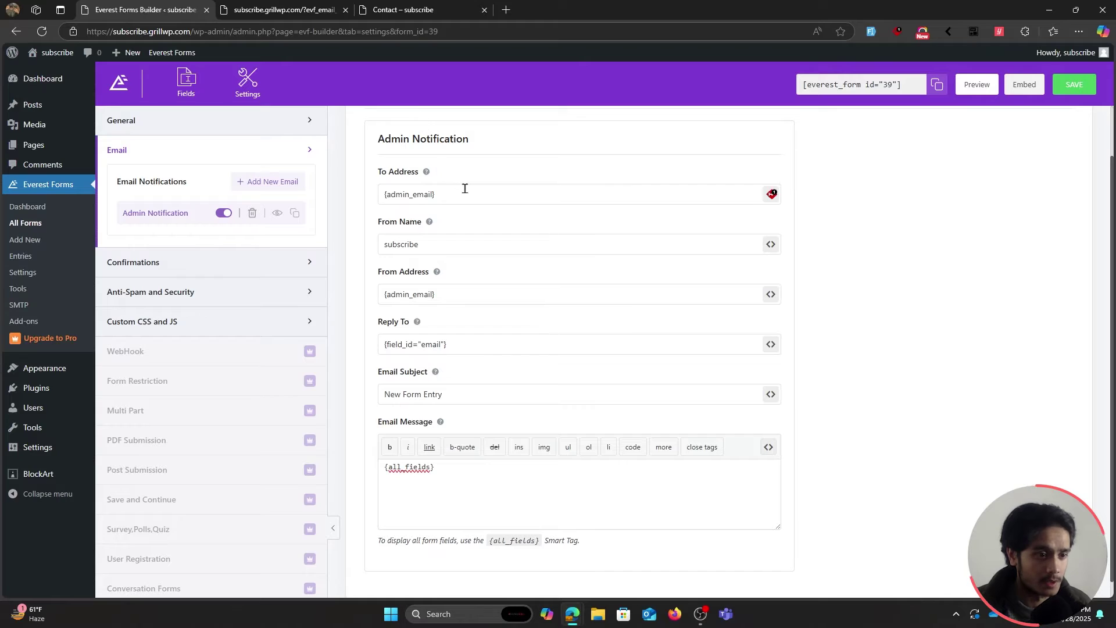
drag(480, 194, 381, 194)
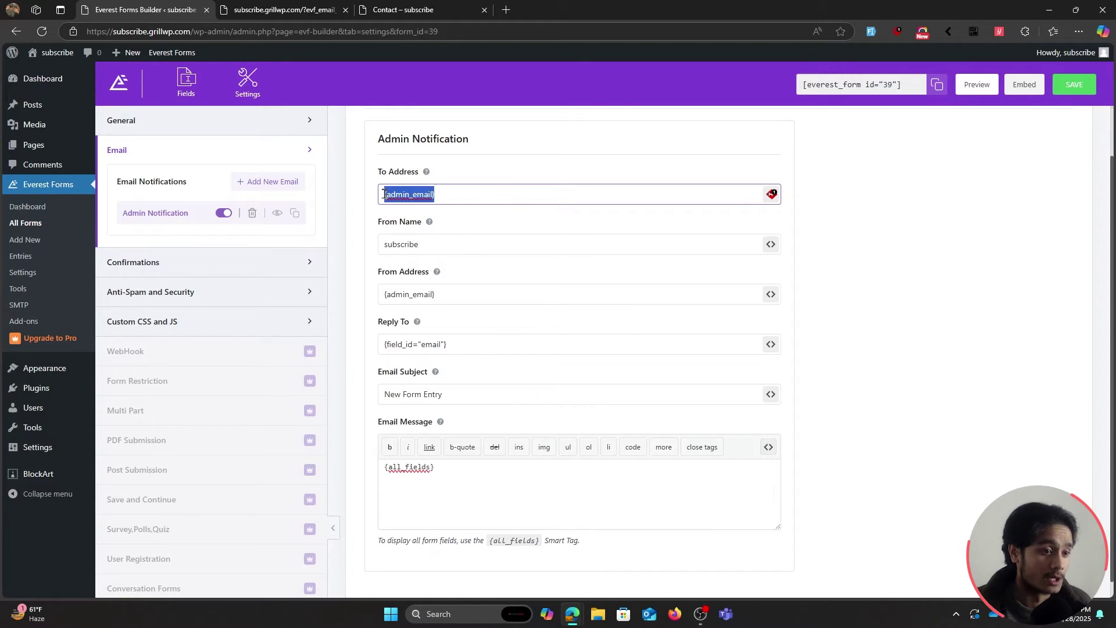
click(444, 193)
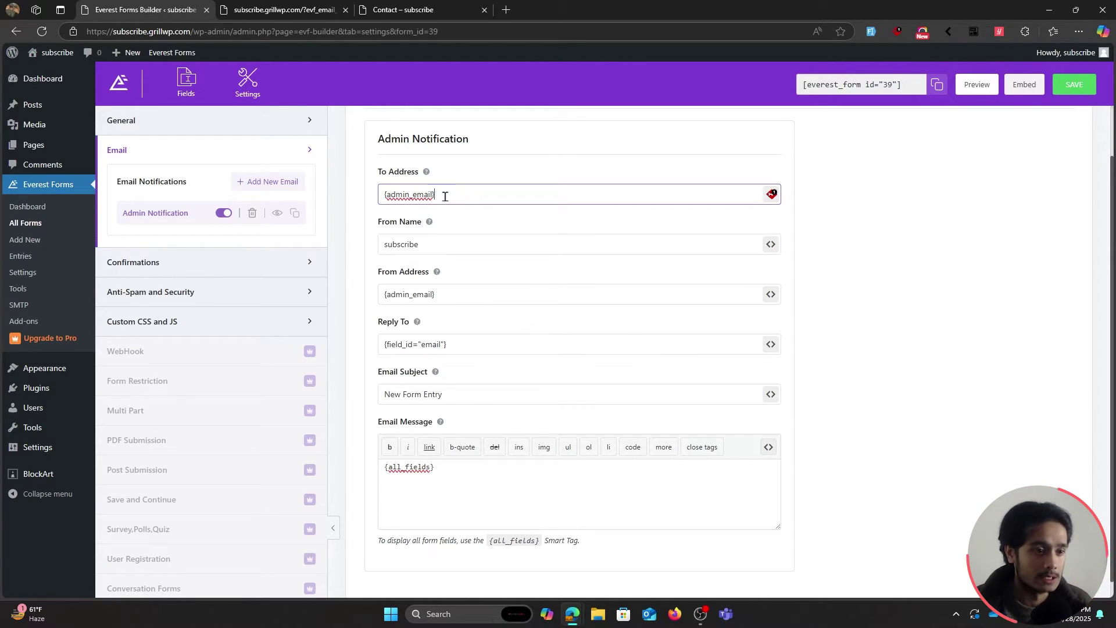
drag(453, 196, 371, 194)
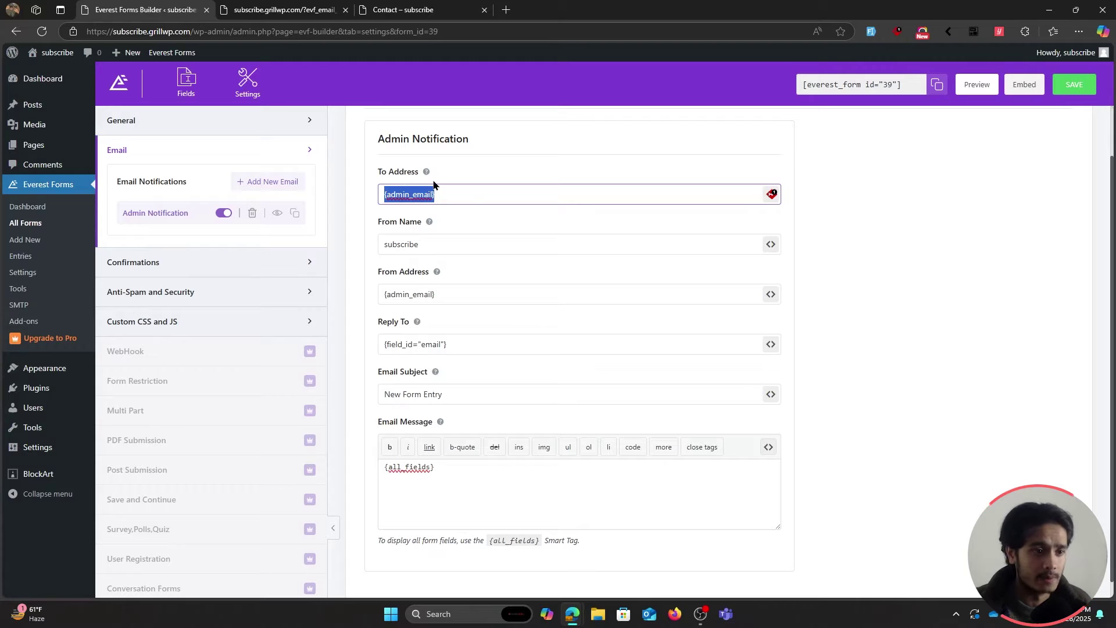
click(467, 193)
Replace the {admin_email} To Address with the test mailbox address.
scroll(575, 252, up, 1)
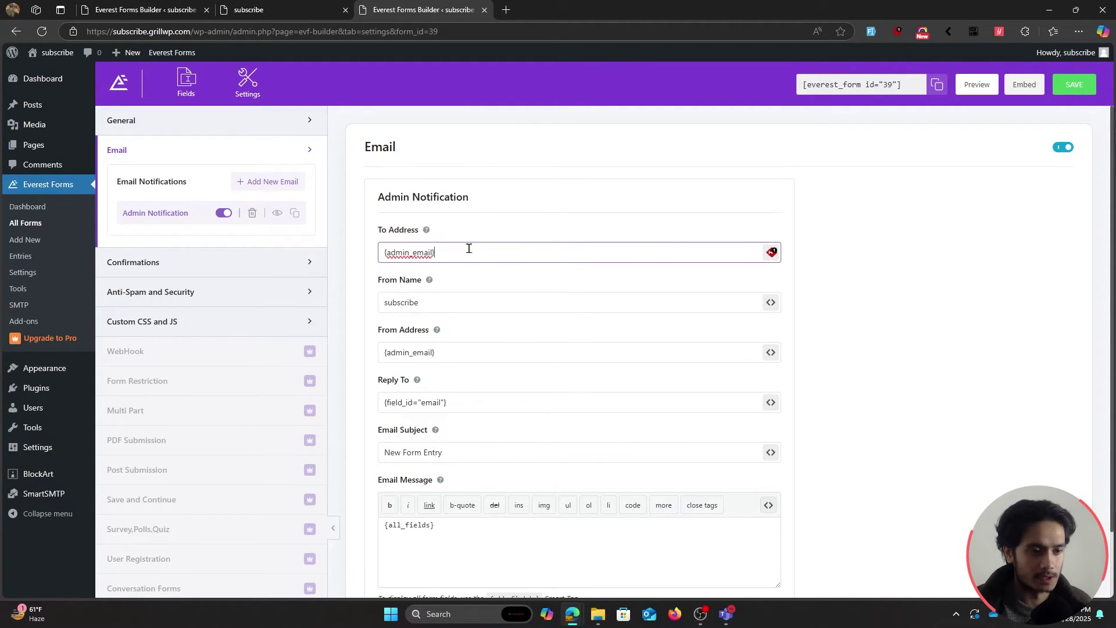
drag(468, 248, 315, 246)
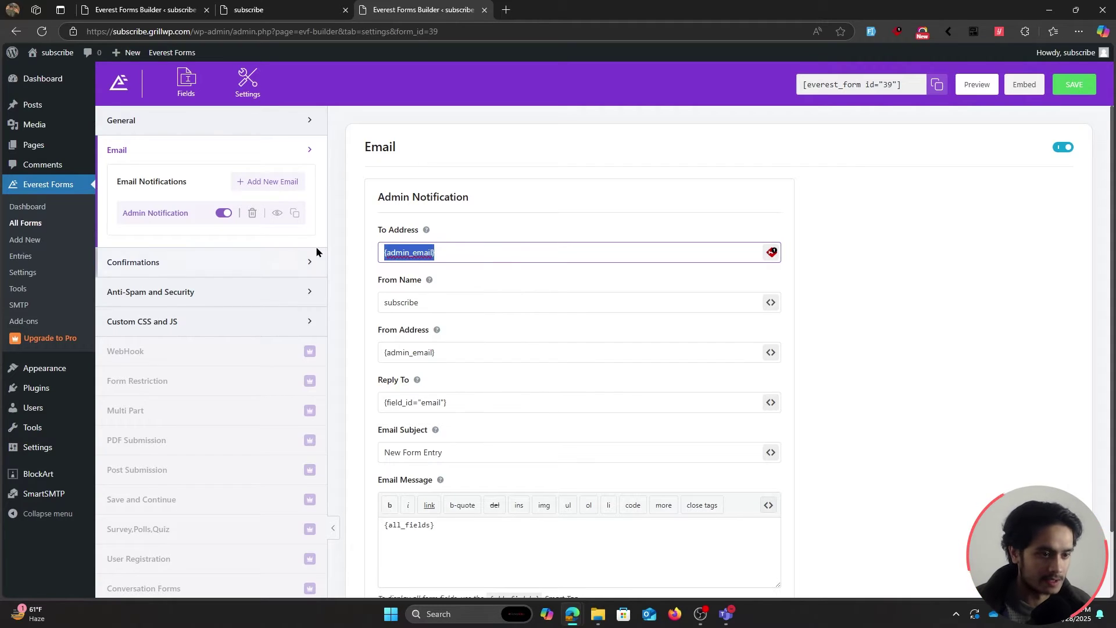
text(info)
key(BackSpace)
key(BackSpace)
key(BackSpace)
key(BackSpace)
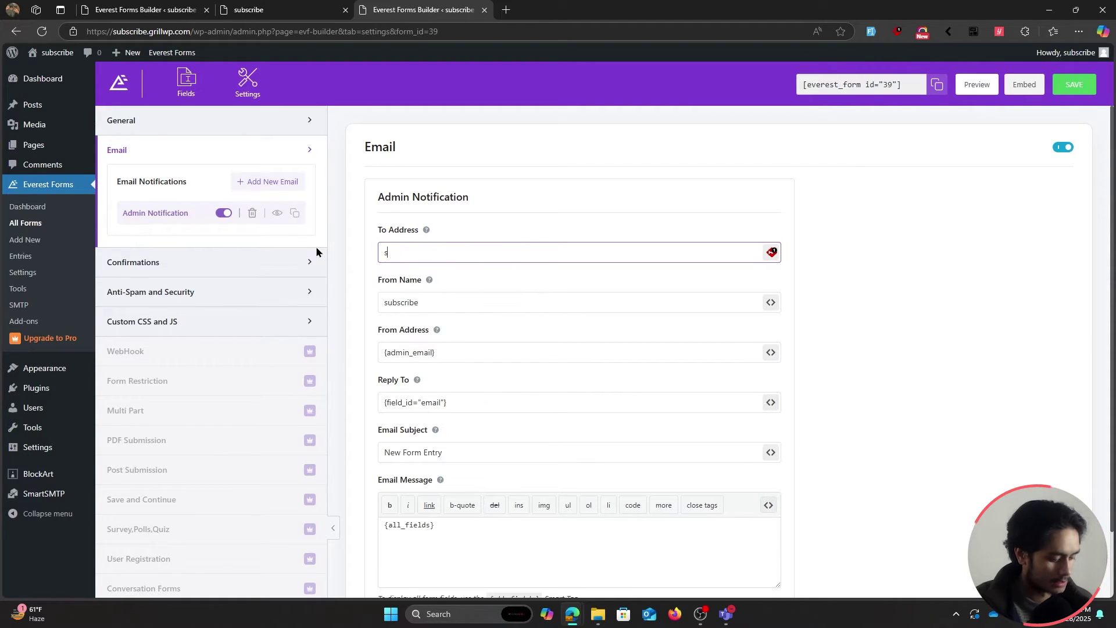
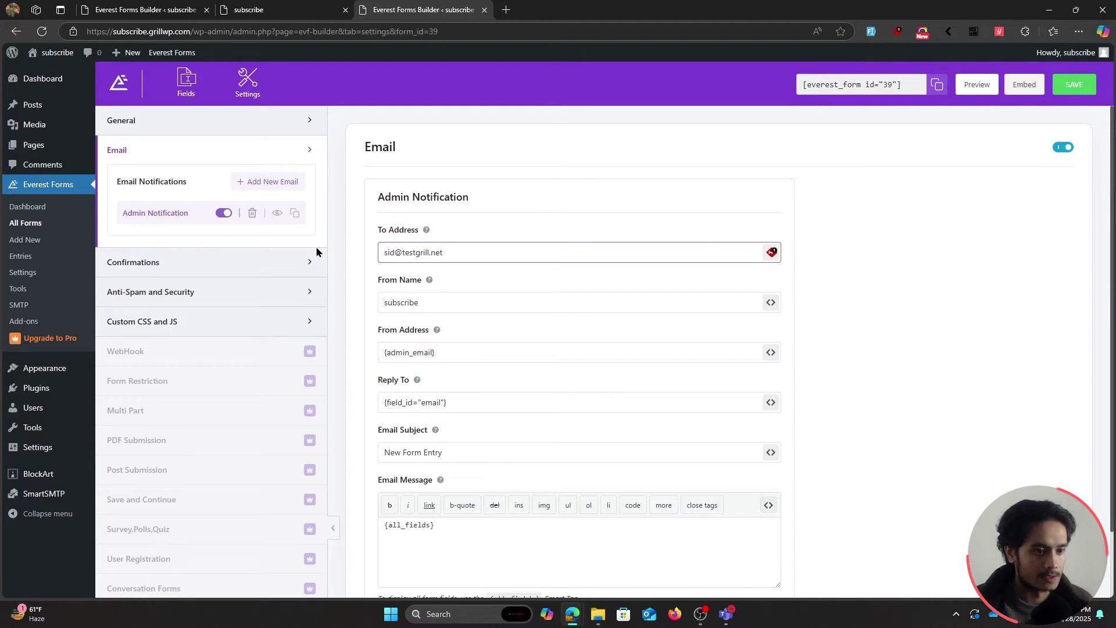
Replace the {admin_email} From Address with the test mailbox address.
click(472, 301)
drag(431, 304, 375, 312)
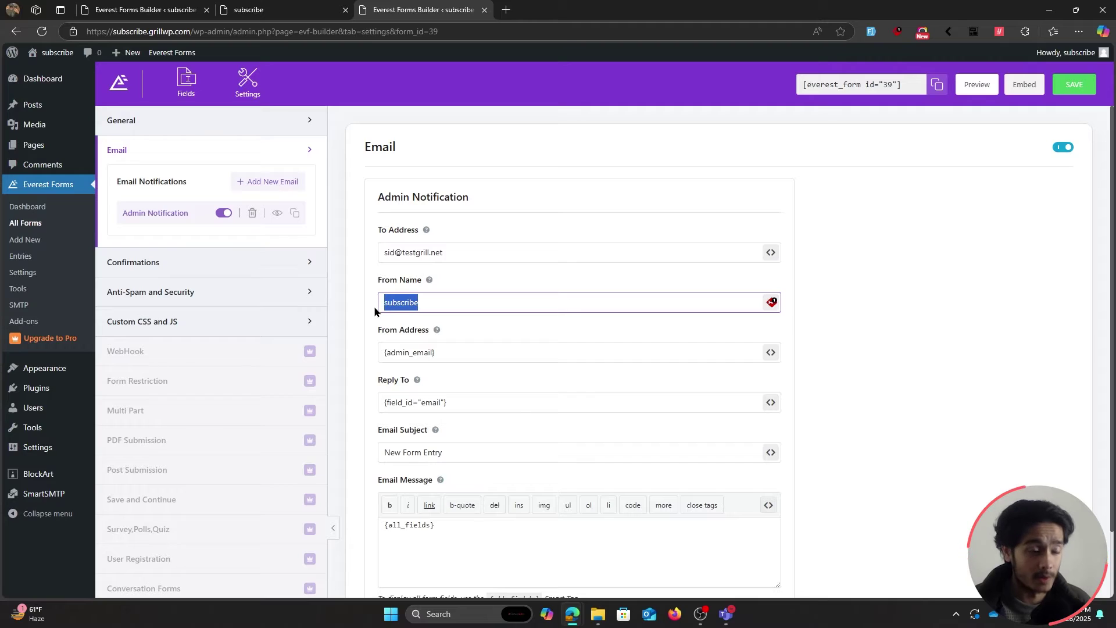
click(486, 306)
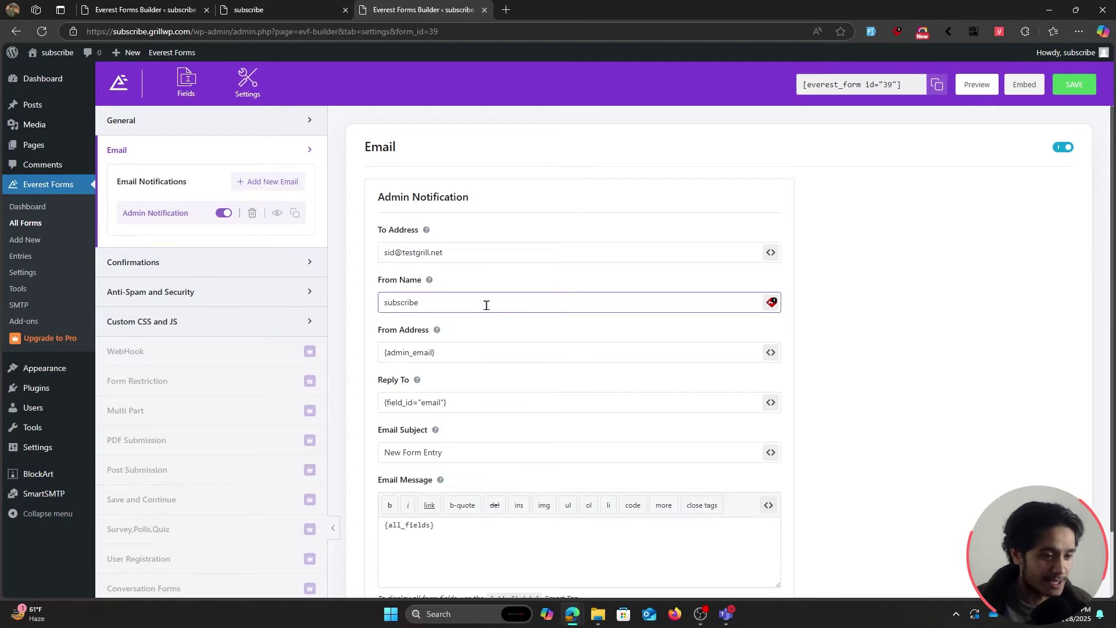
click(474, 353)
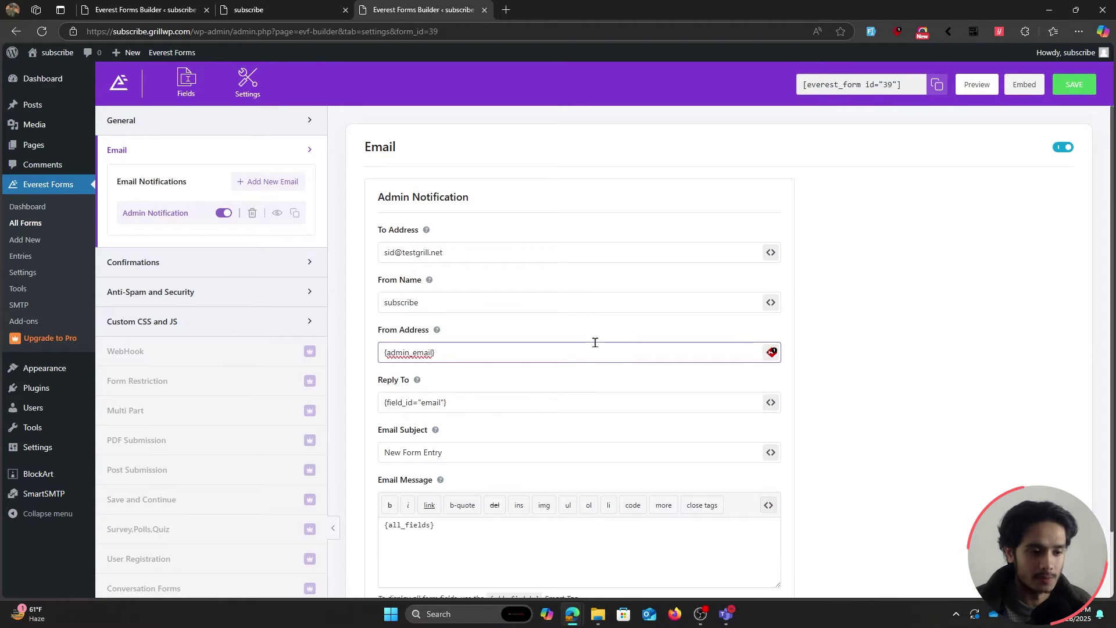
drag(529, 348, 375, 357)
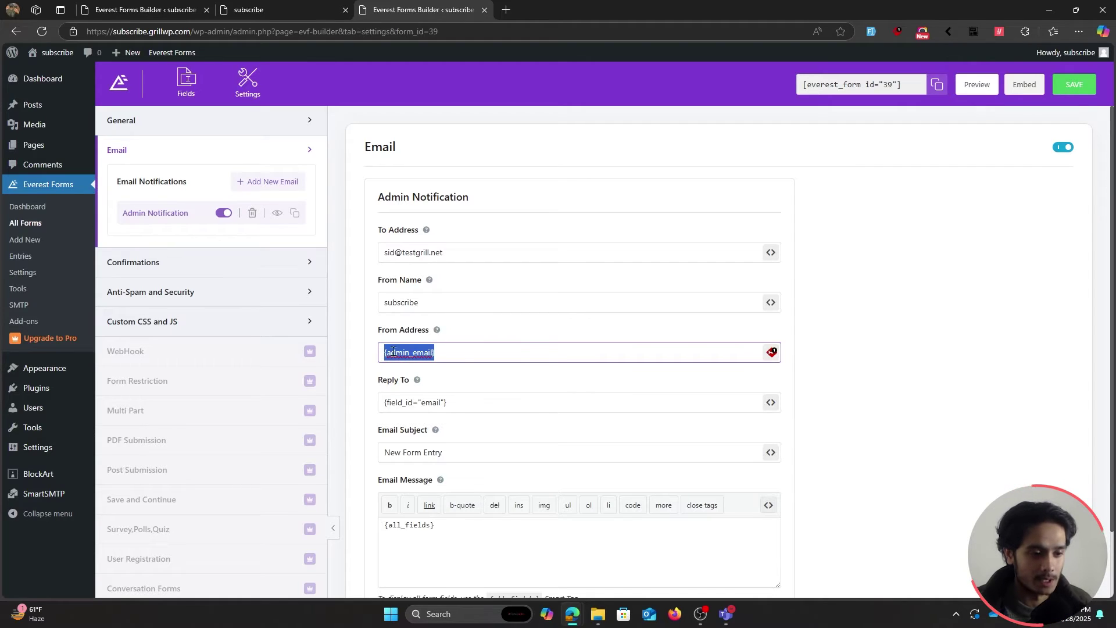
click(468, 351)
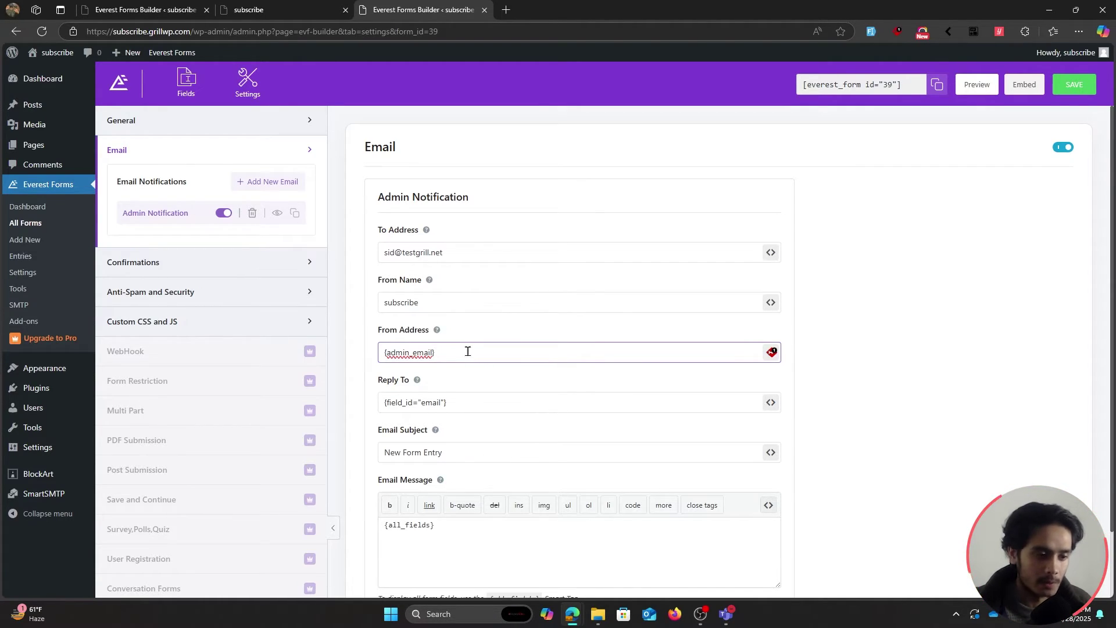
key(ctrl+a)
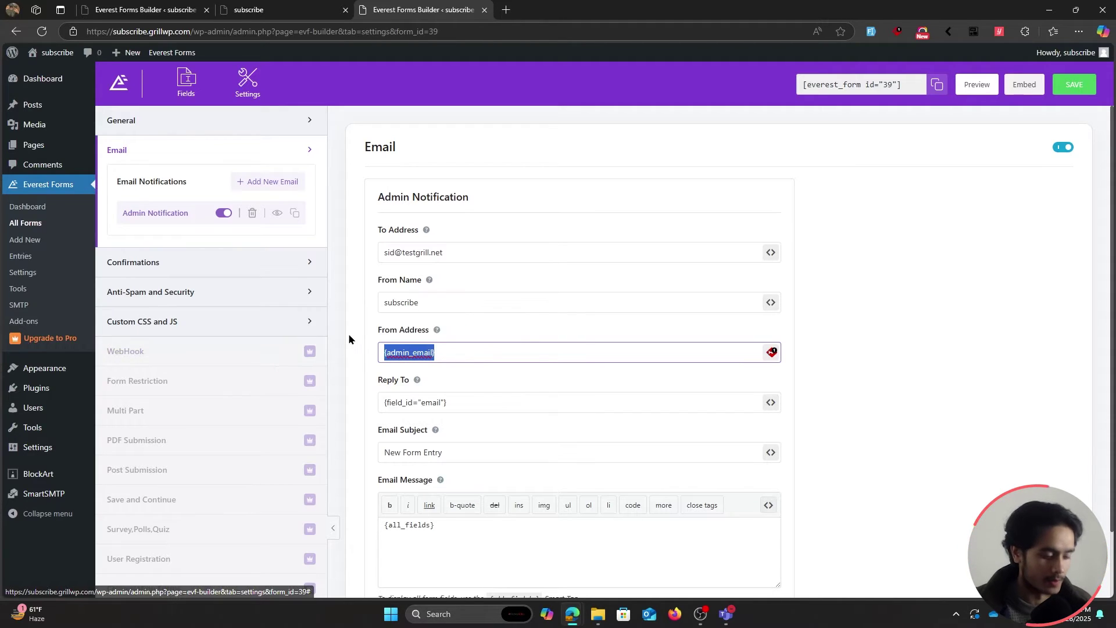
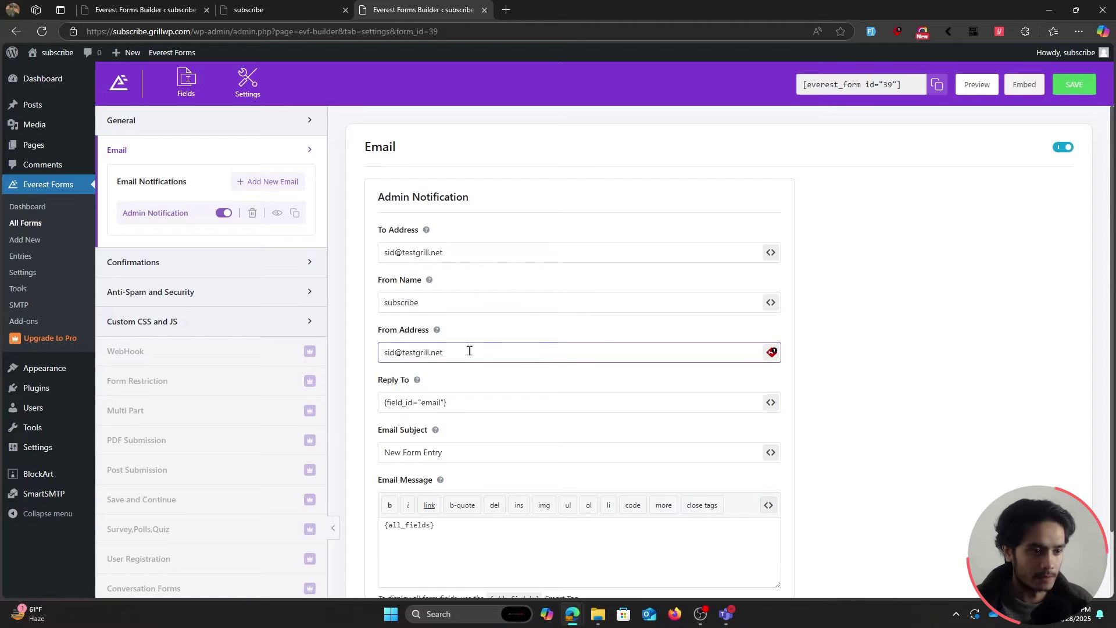
Verify that the From Address and To Address both hold the same test mailbox address.
drag(465, 351, 379, 352)
click(460, 348)
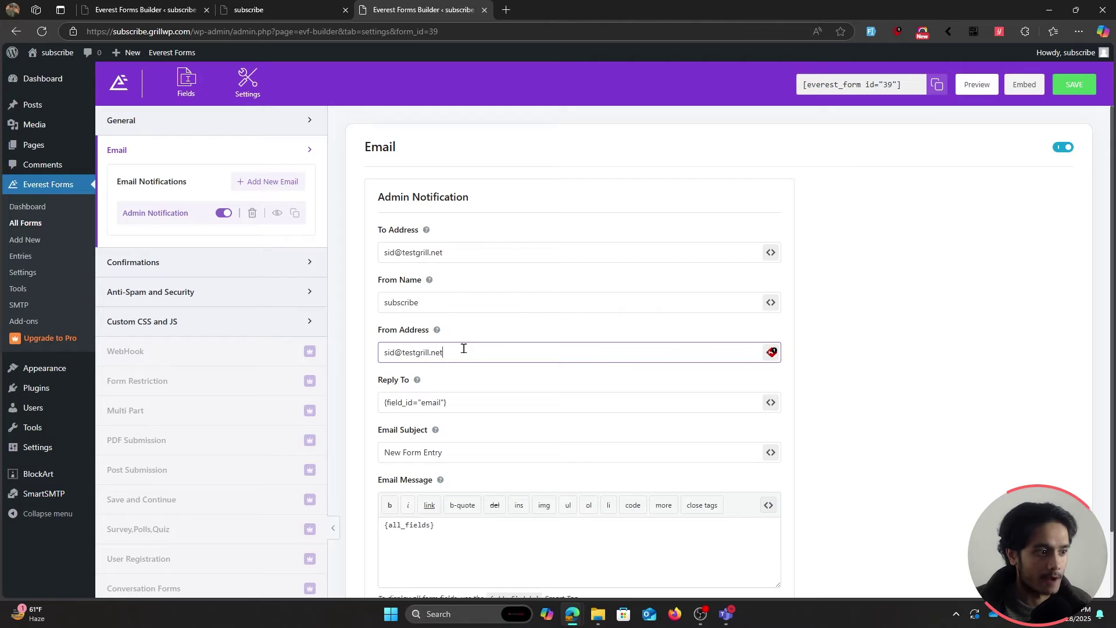
drag(464, 348, 378, 351)
click(474, 350)
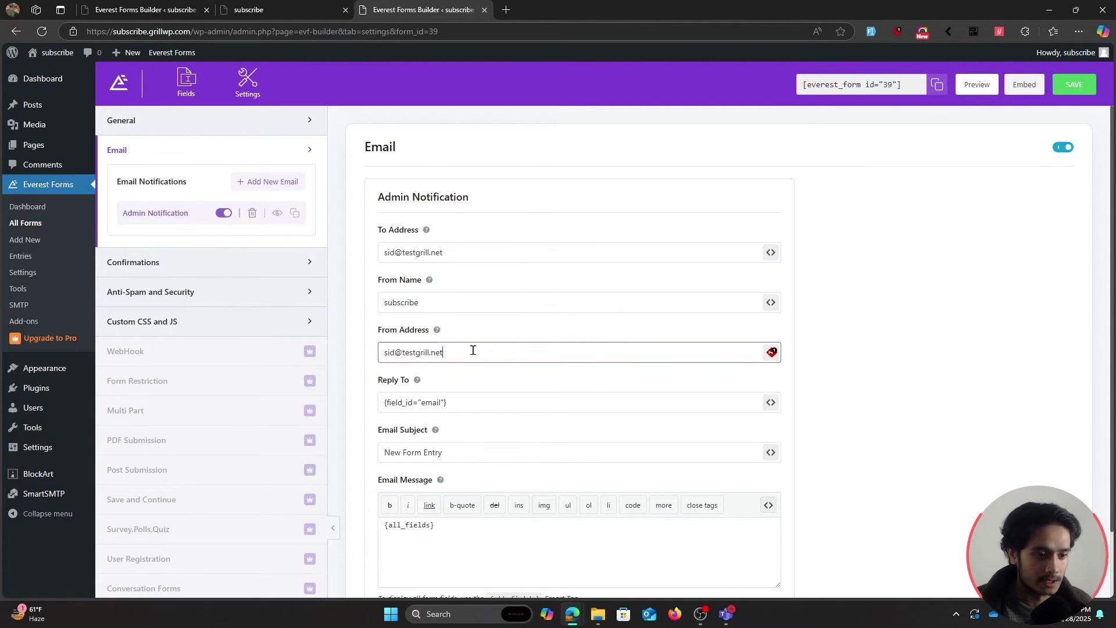
click(498, 249)
drag(498, 251, 382, 254)
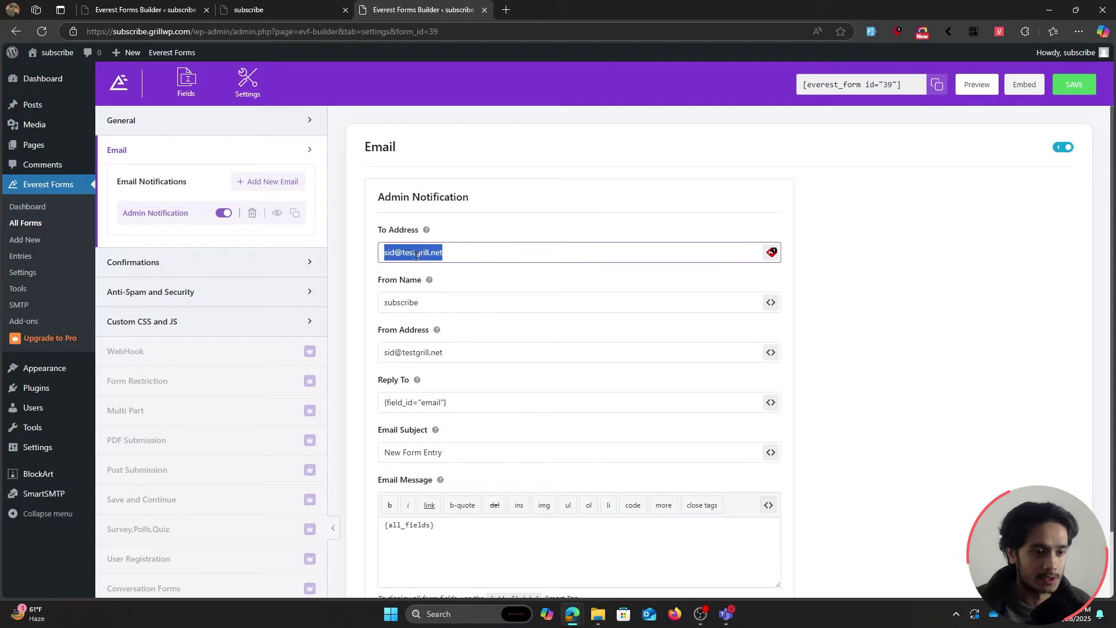
click(464, 255)
click(466, 357)
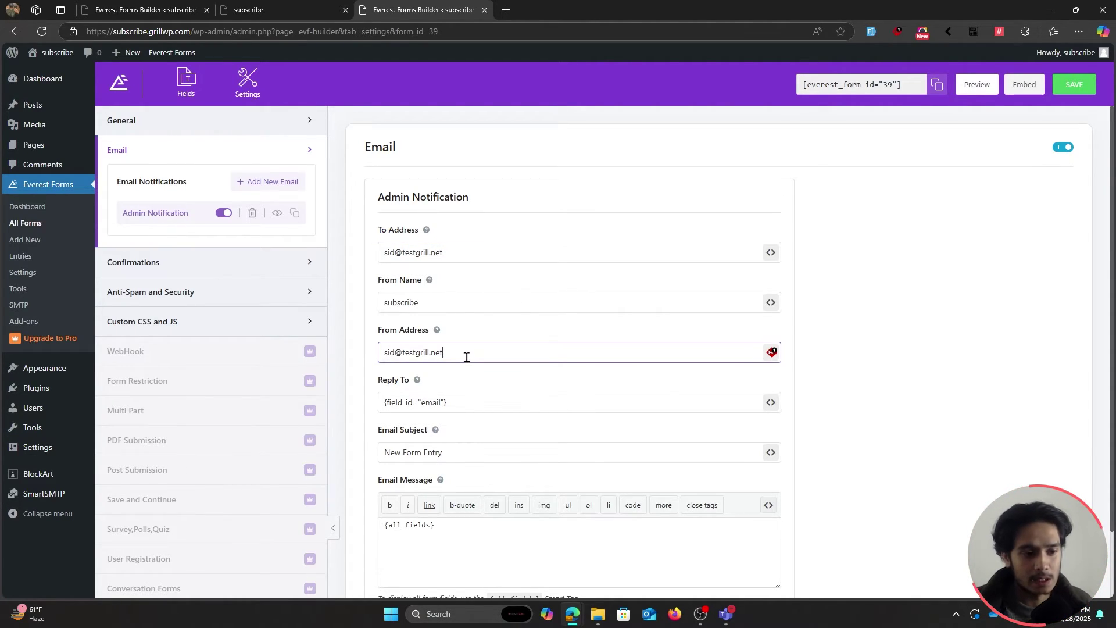
drag(464, 354, 370, 355)
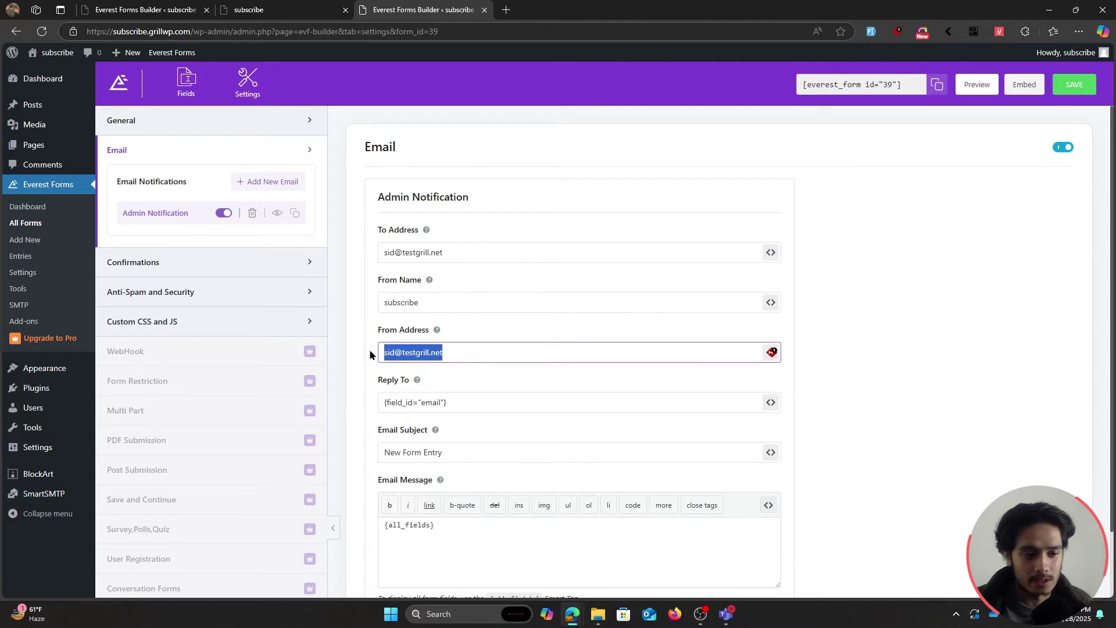
click(505, 352)
click(423, 251)
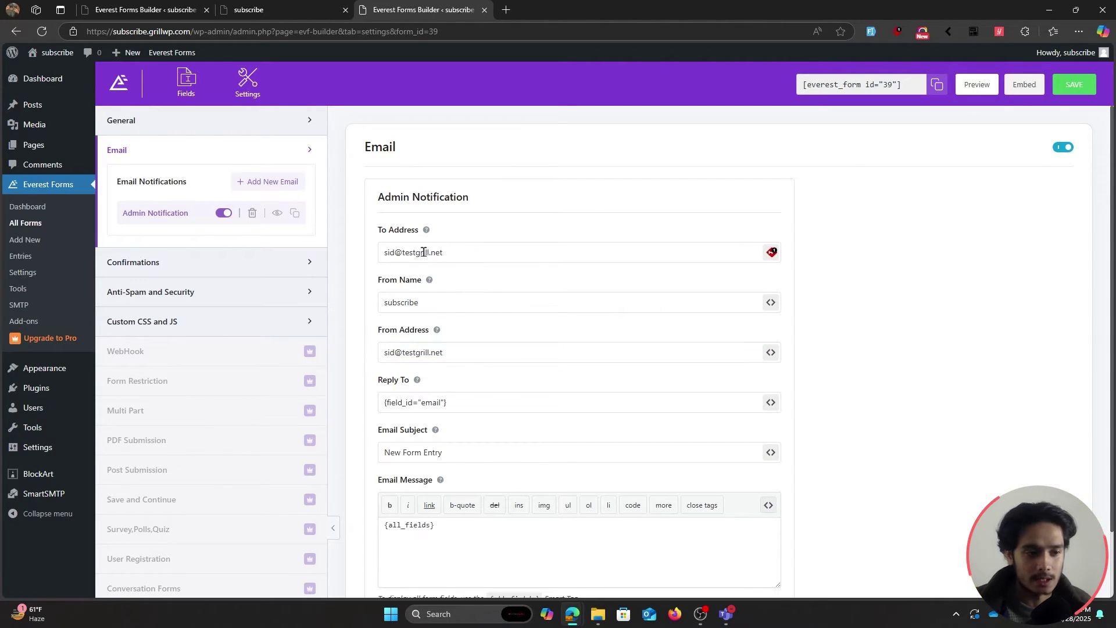
drag(458, 250, 304, 262)
click(508, 235)
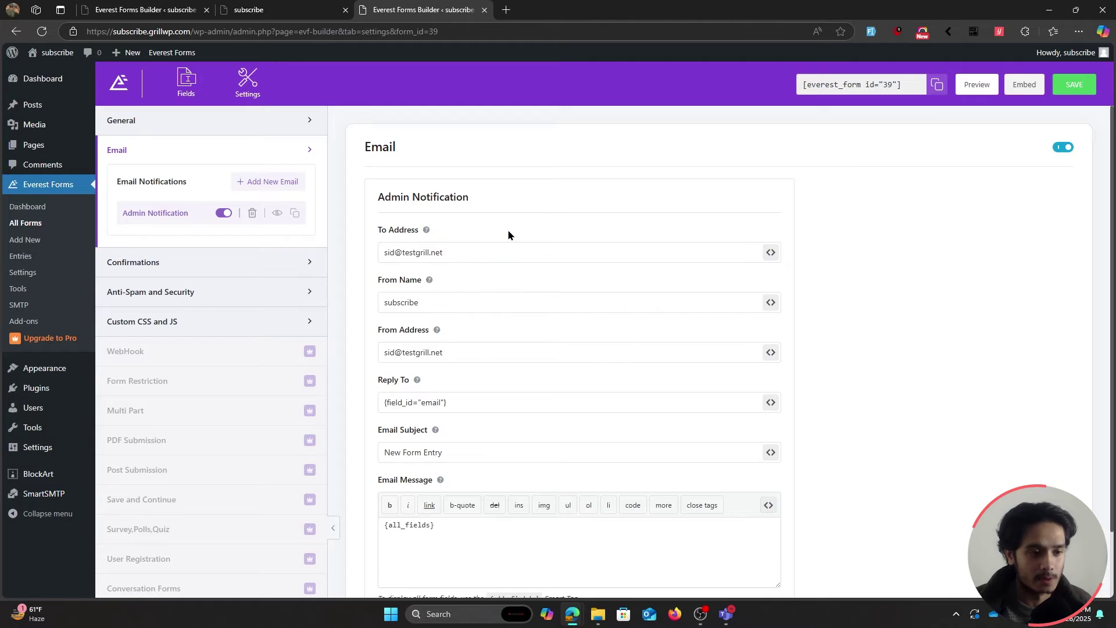
key(ctrl+a)
click(500, 254)
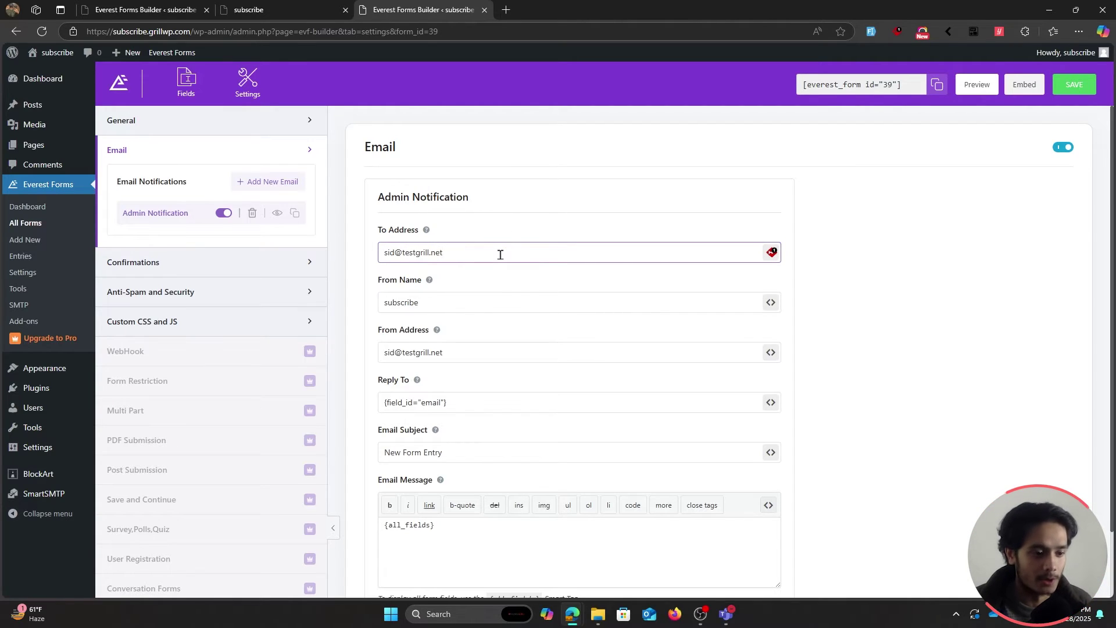
Review the 'New Form Entry' subject and {all_fields} message, then preview the form.
scroll(496, 347, down, 2)
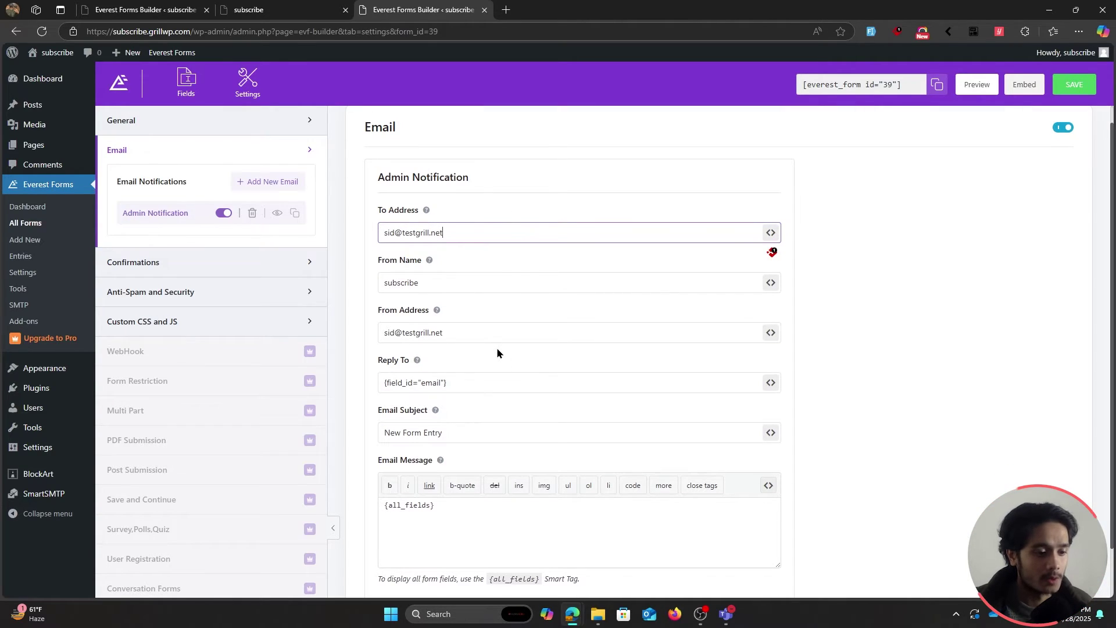
click(587, 378)
drag(607, 376, 379, 375)
click(456, 369)
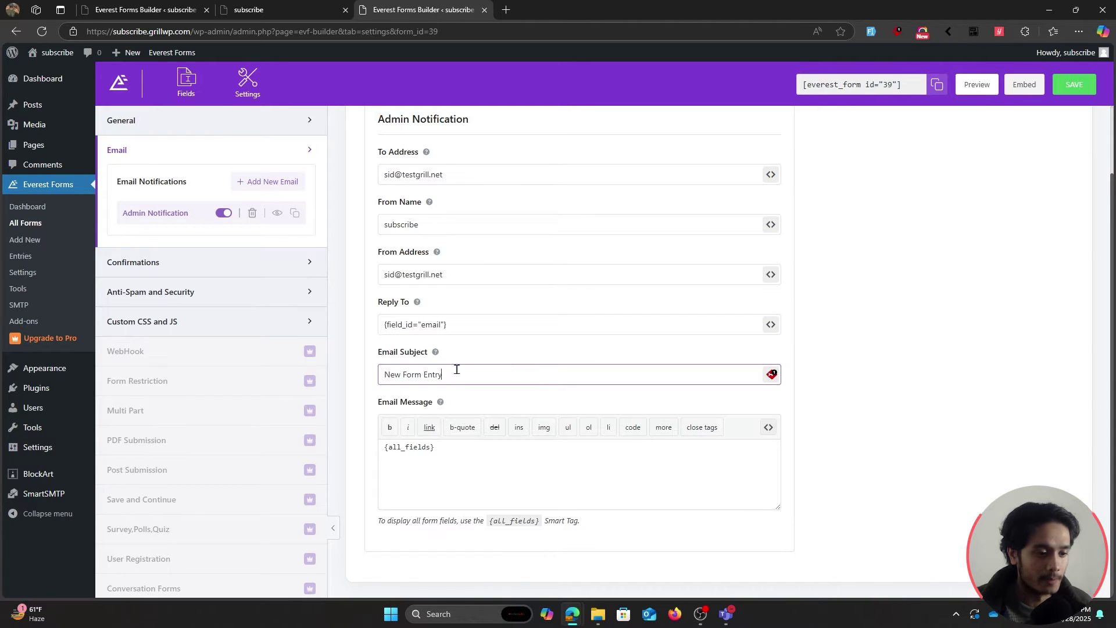
drag(451, 448, 377, 451)
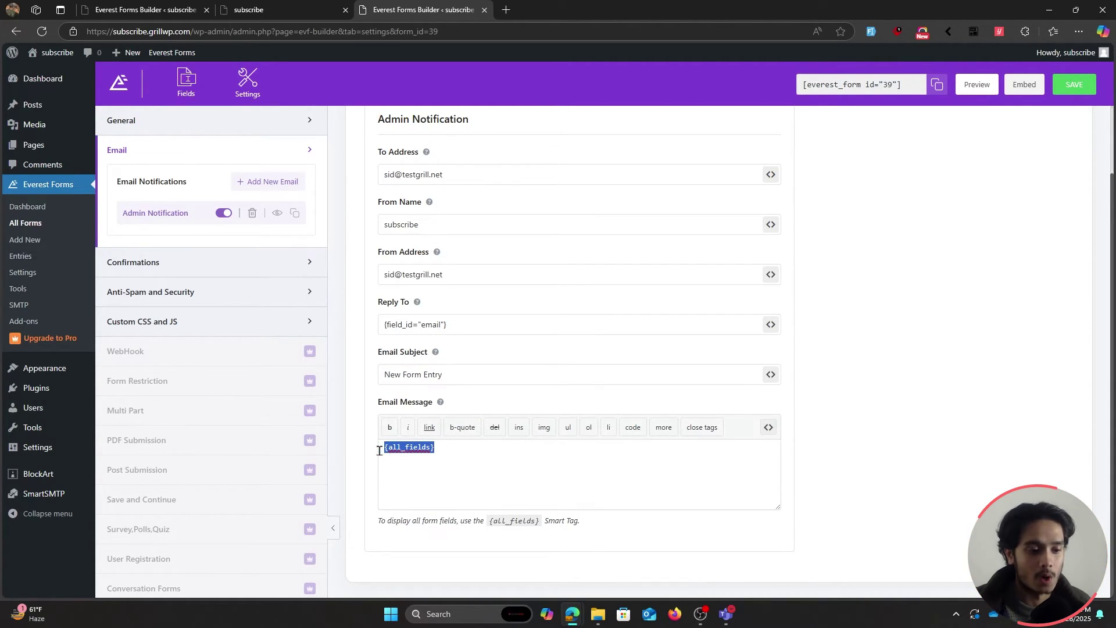
click(446, 450)
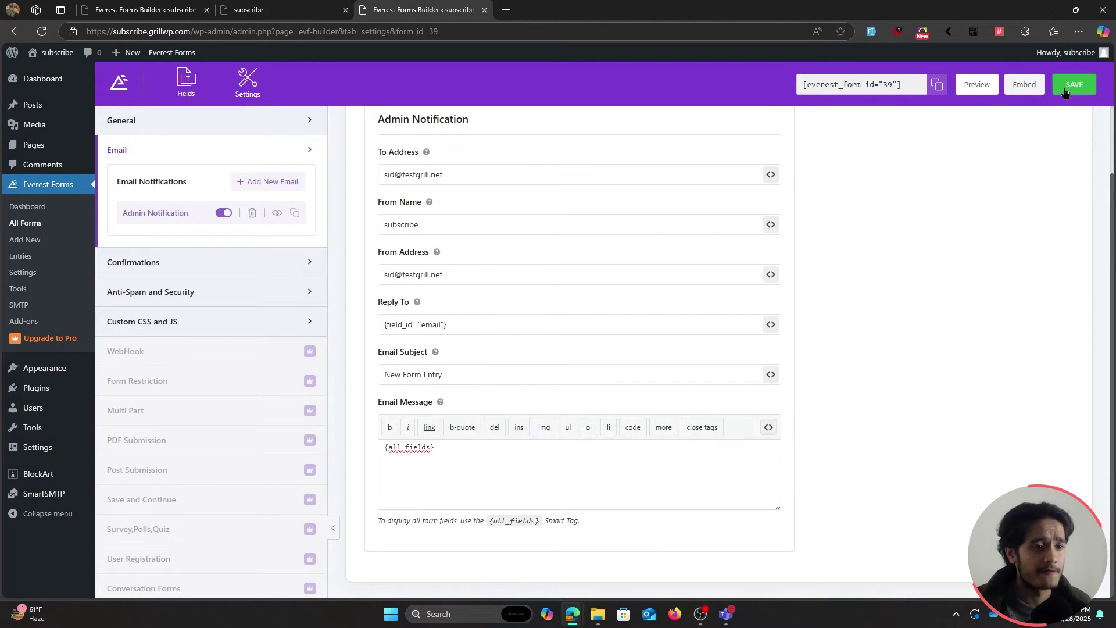
click(977, 84)
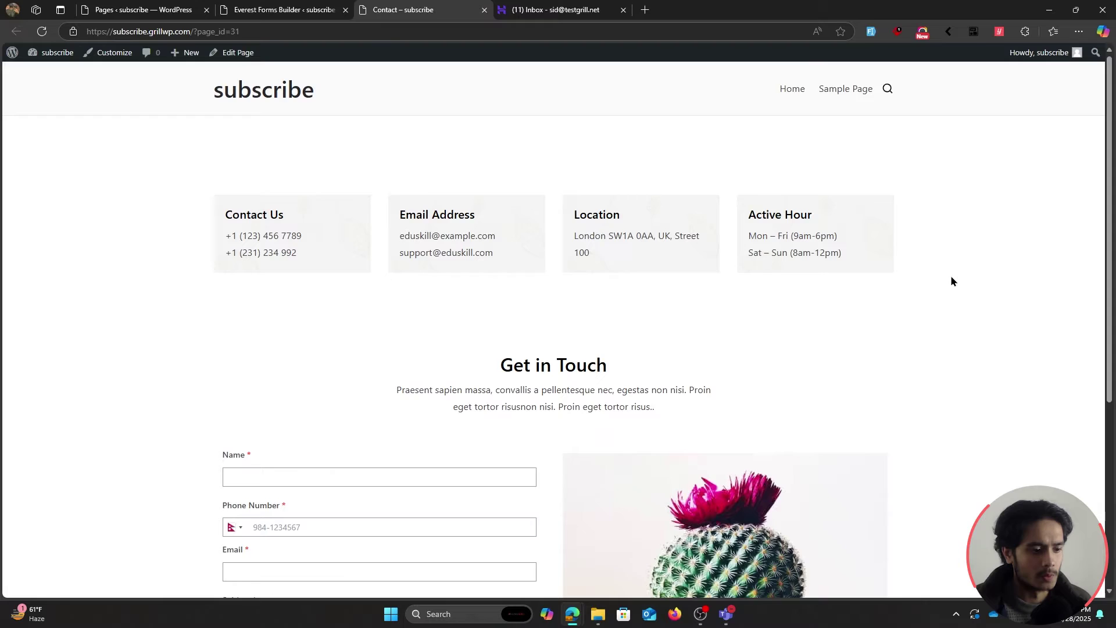
Fill the Contact page form with autofilled sample data and submit it.
scroll(952, 282, down, 1)
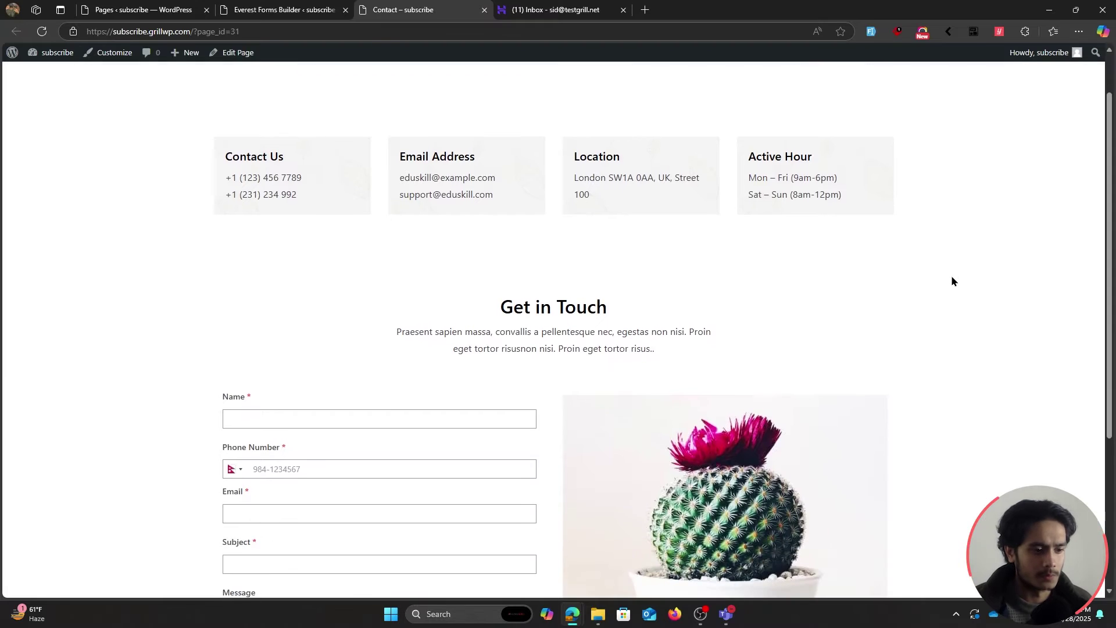
scroll(952, 281, down, 2)
click(496, 303)
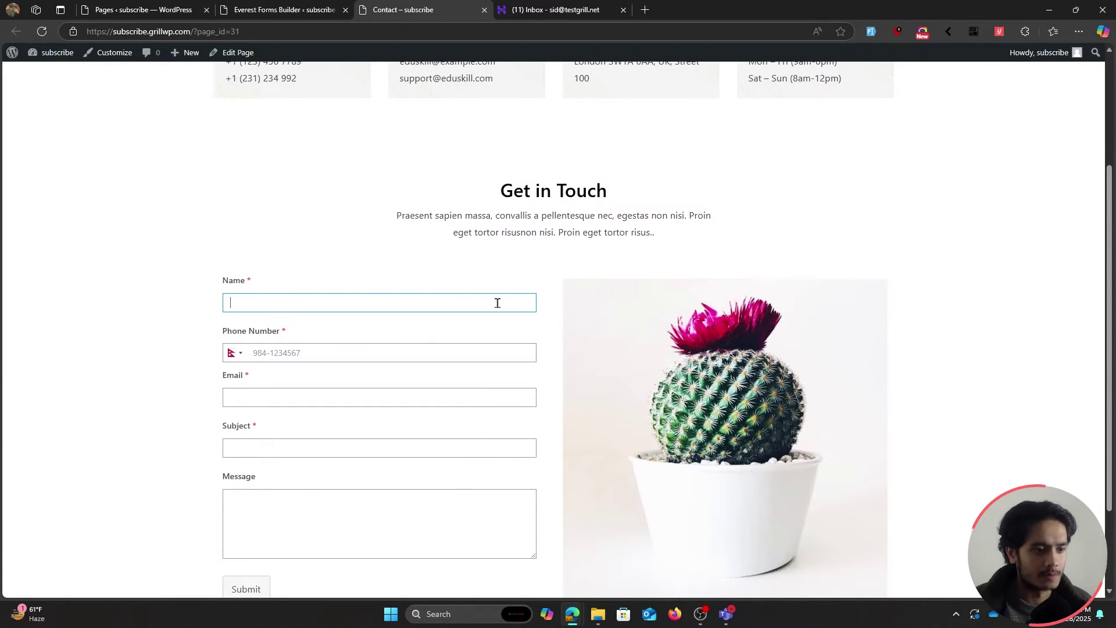
click(870, 32)
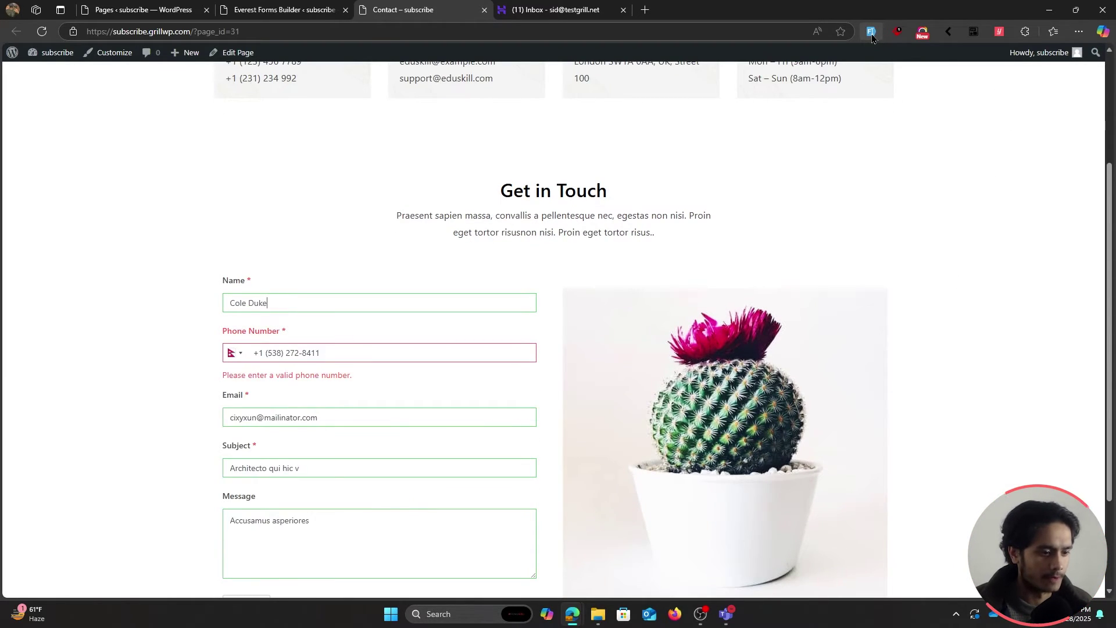
click(871, 32)
scroll(159, 354, down, 2)
click(244, 472)
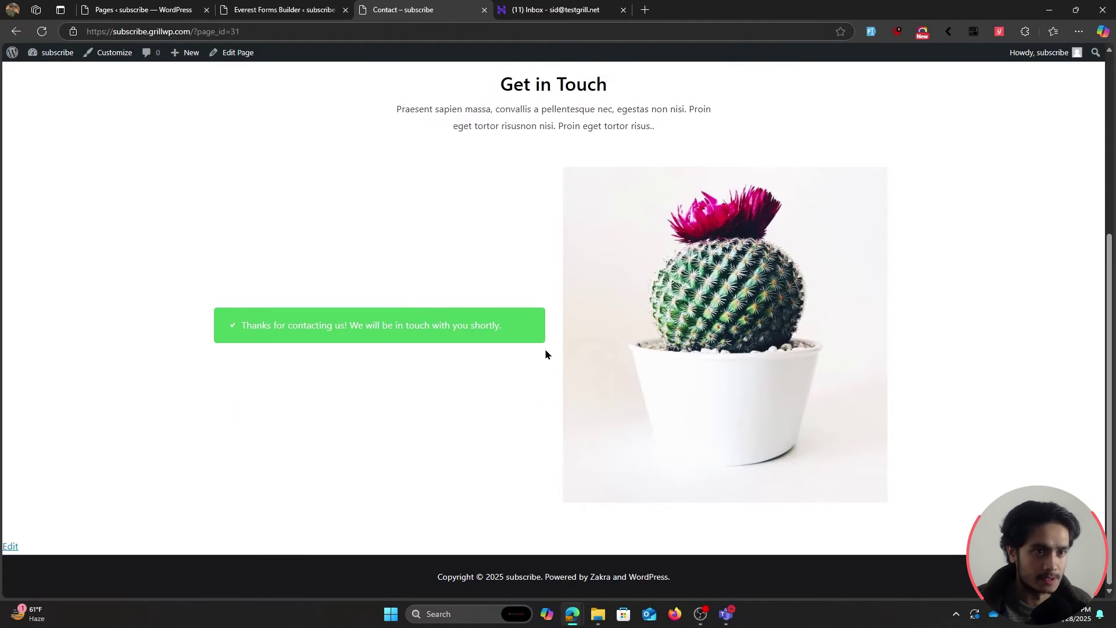
Refresh the webmail inbox and open the New Form Entry email to check the submitted name and phone.
click(555, 10)
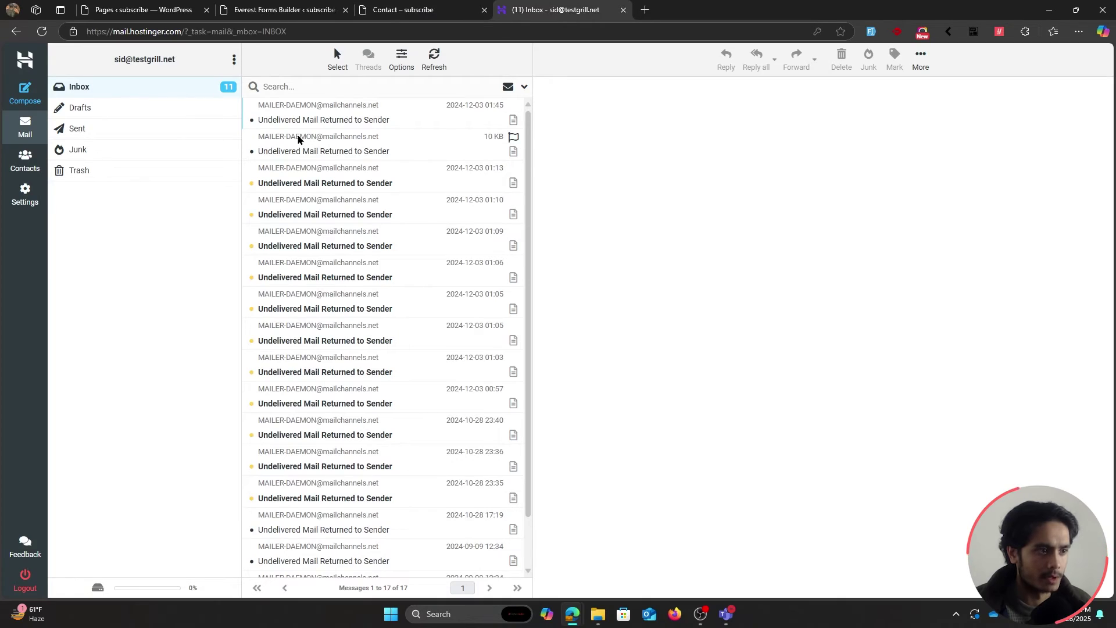
click(433, 56)
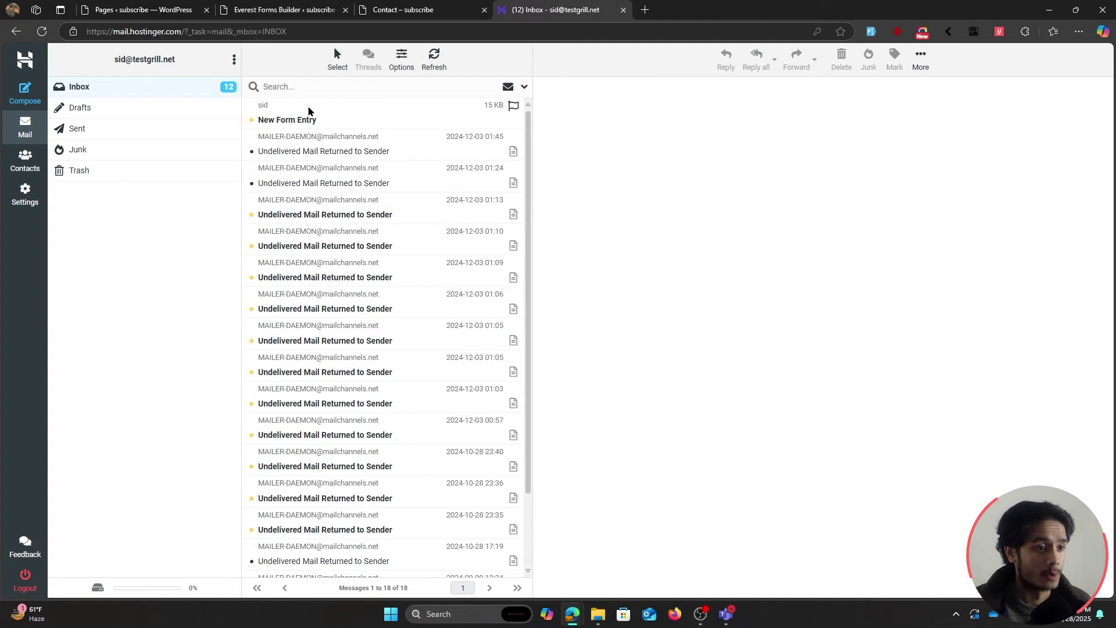
click(340, 121)
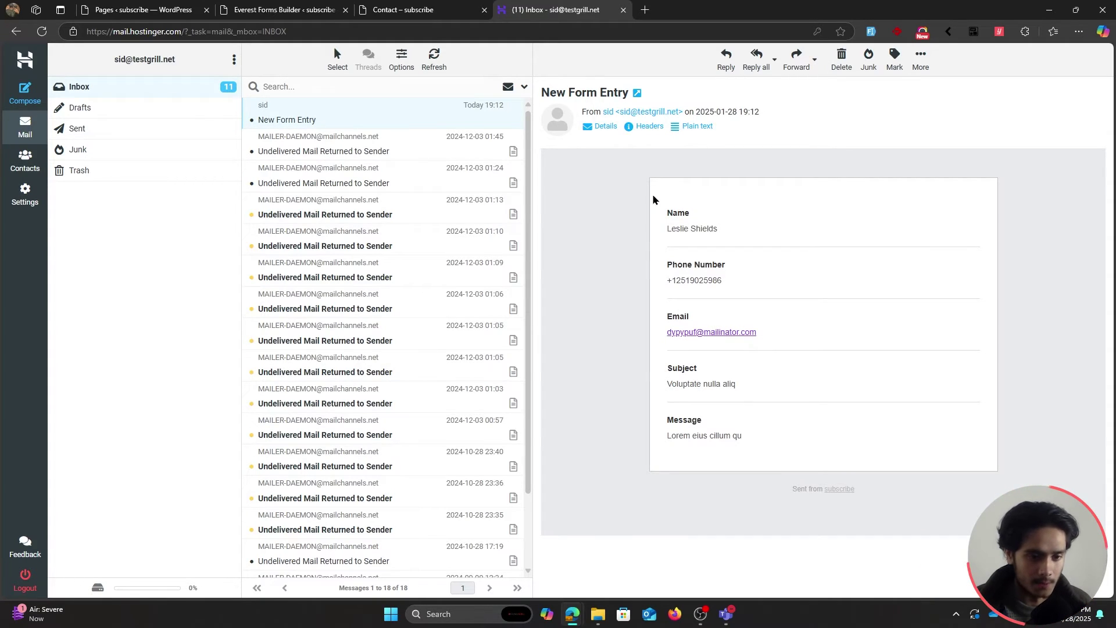
drag(662, 212, 726, 229)
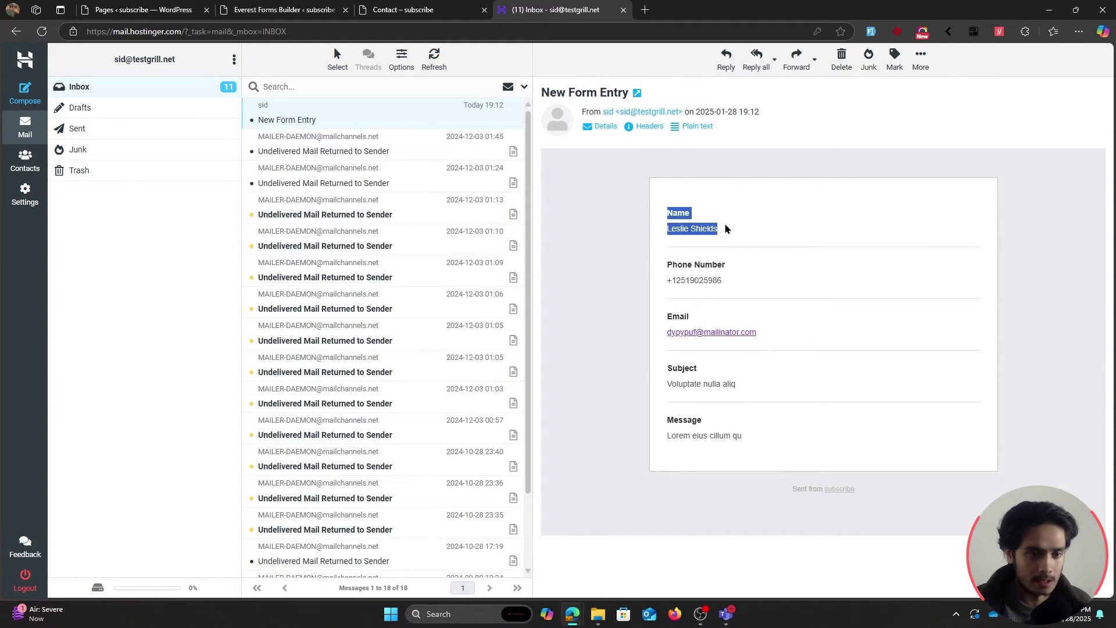
drag(663, 254, 725, 281)
click(660, 316)
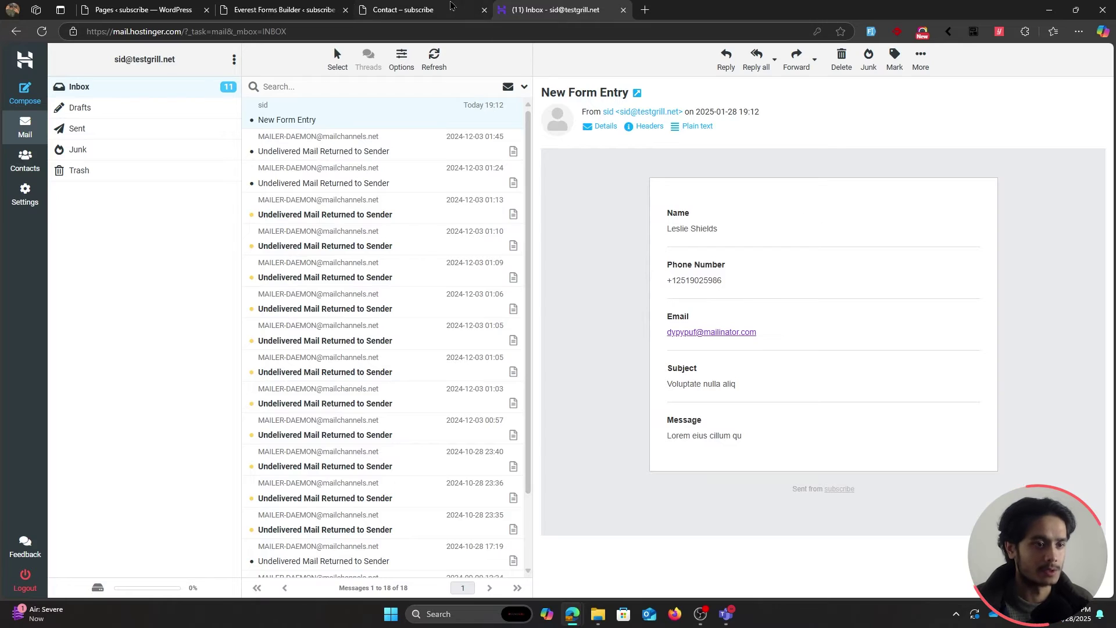
key(ctrl+shift+Tab)
key(ctrl+shift+Tab)
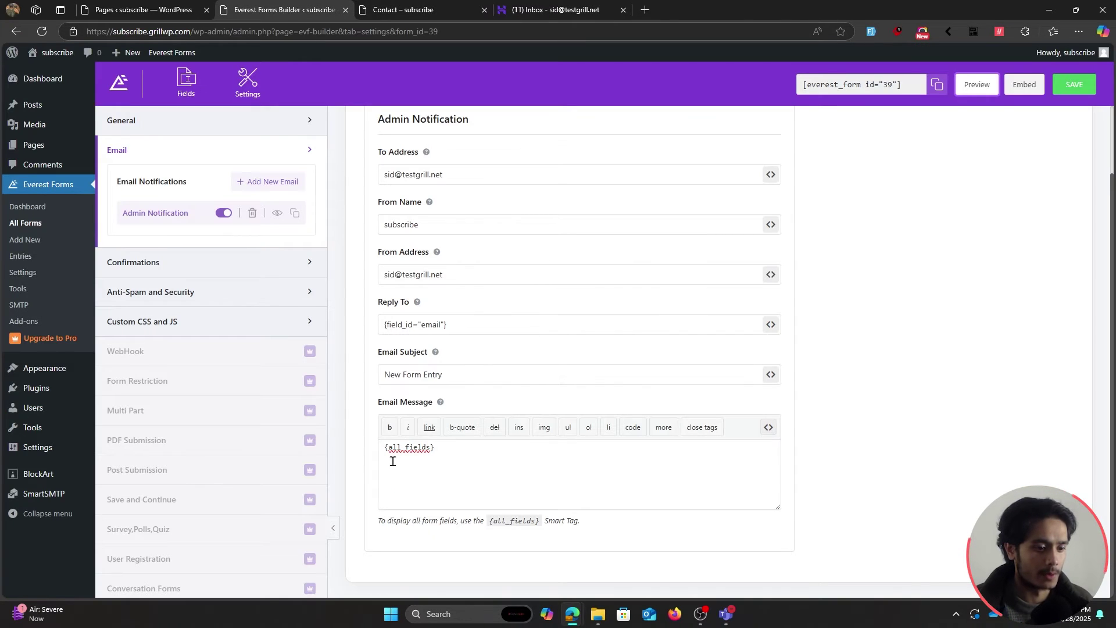
Add a 'Hi' line above {all_fields} in the Admin Notification message and save the form.
click(383, 448)
key(Return)
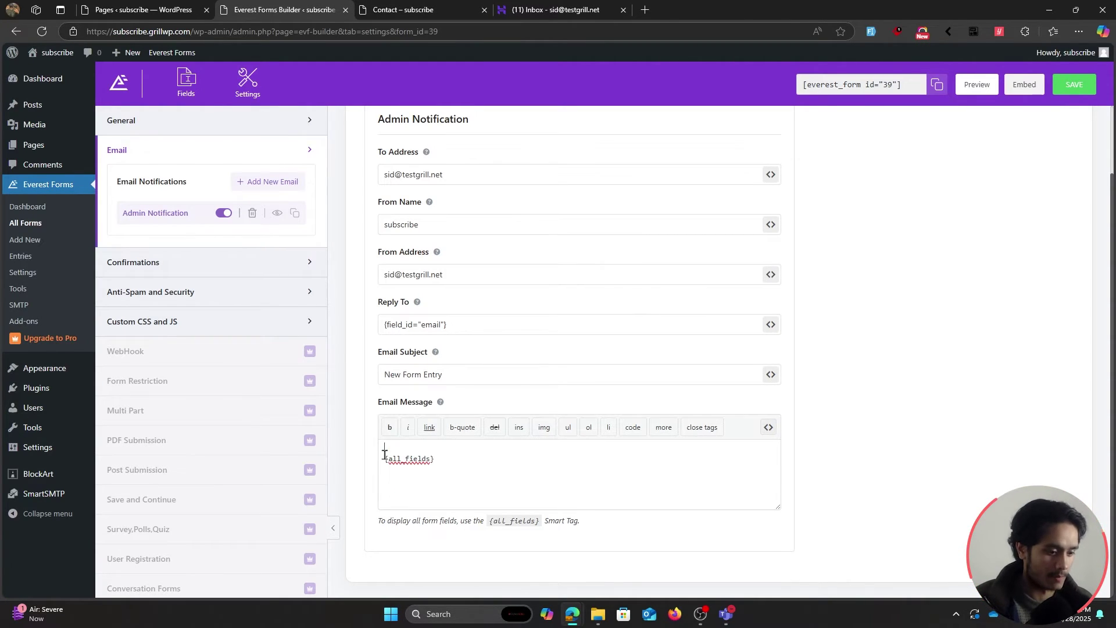
text(Hi)
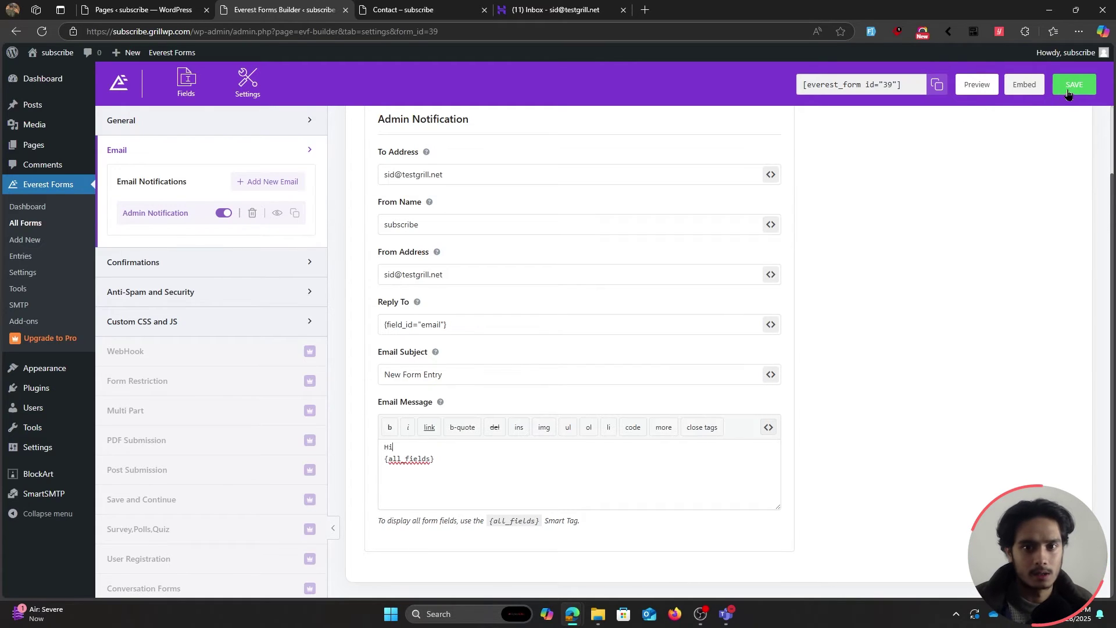
click(1073, 85)
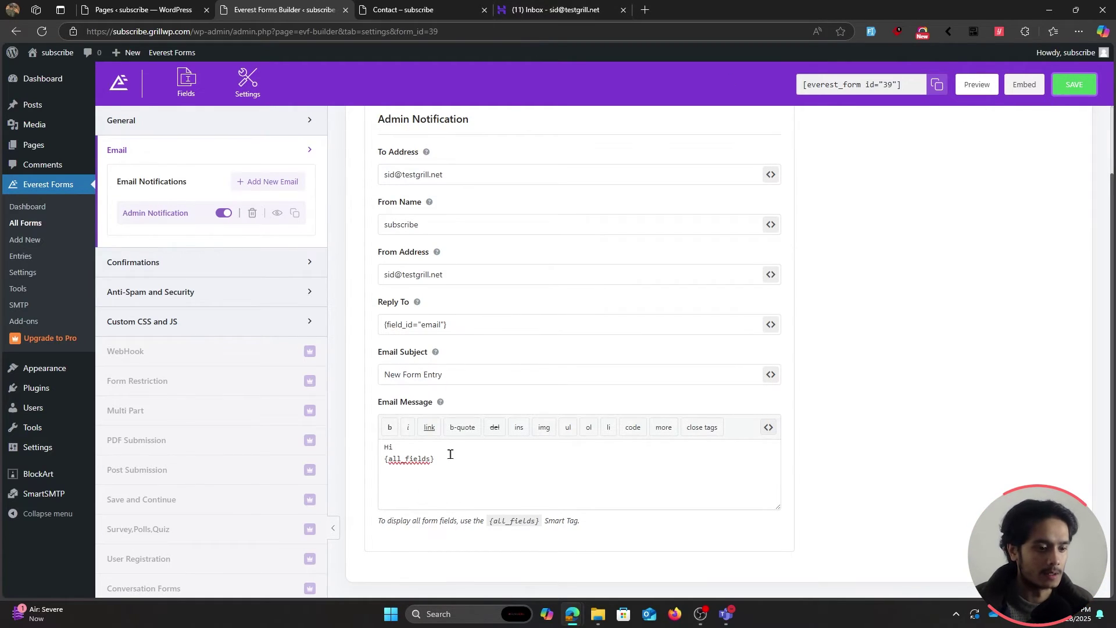
click(521, 18)
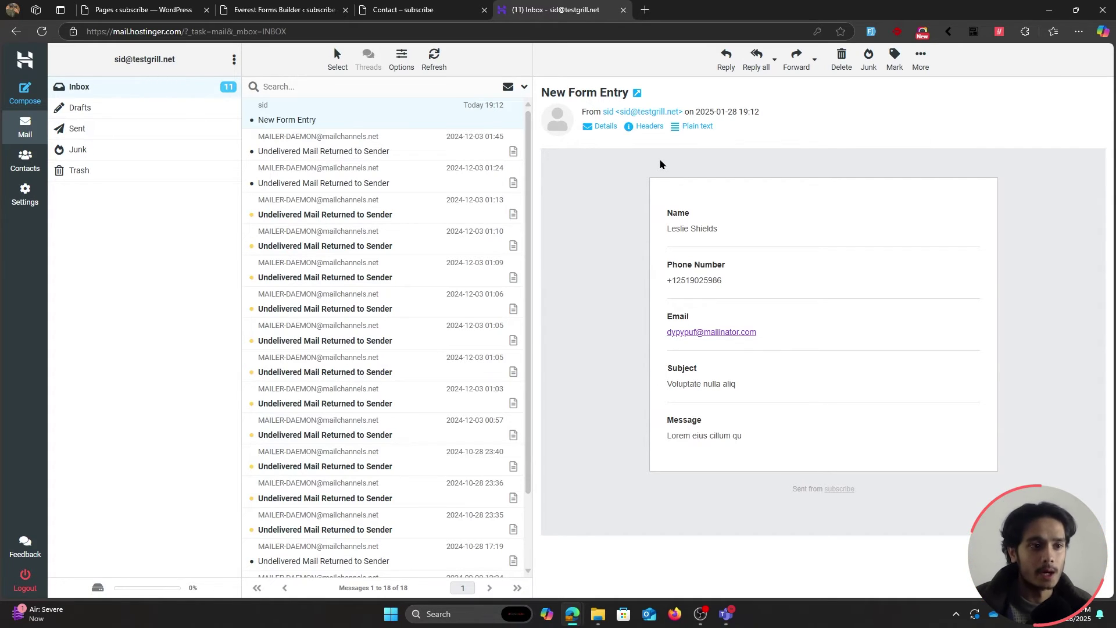
click(403, 10)
click(274, 10)
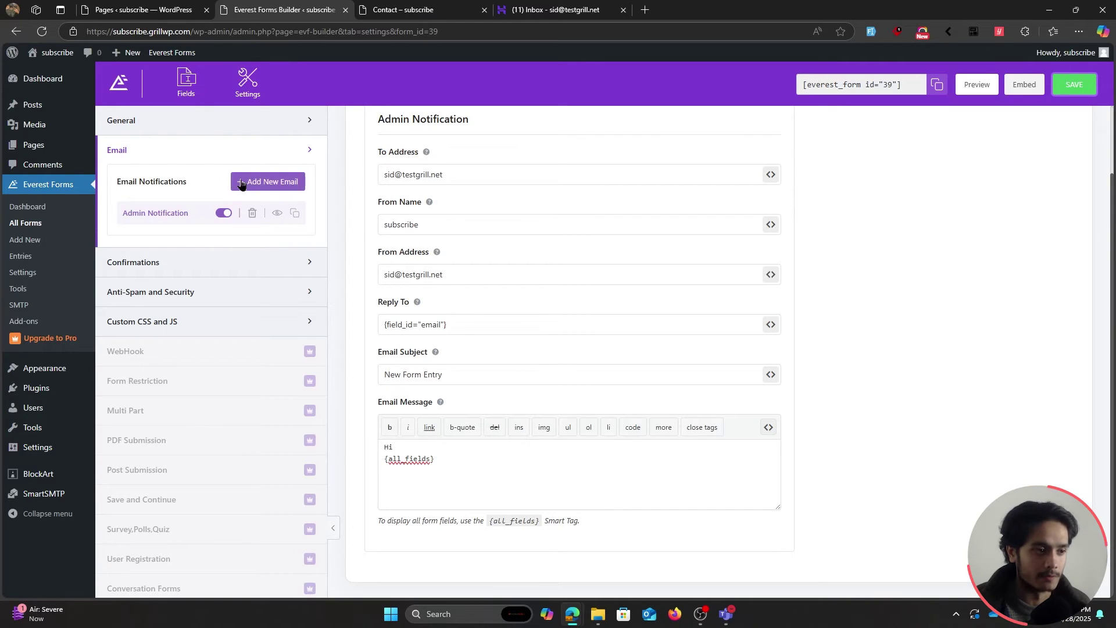
Add a new email notification named 'User Notification'.
click(259, 183)
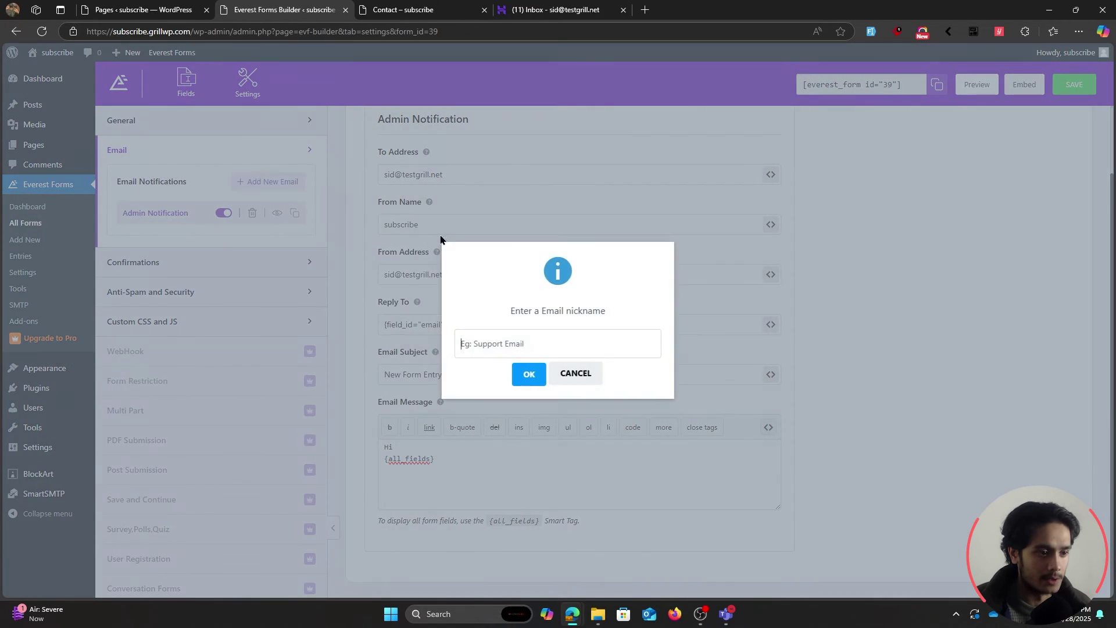
text(Notification)
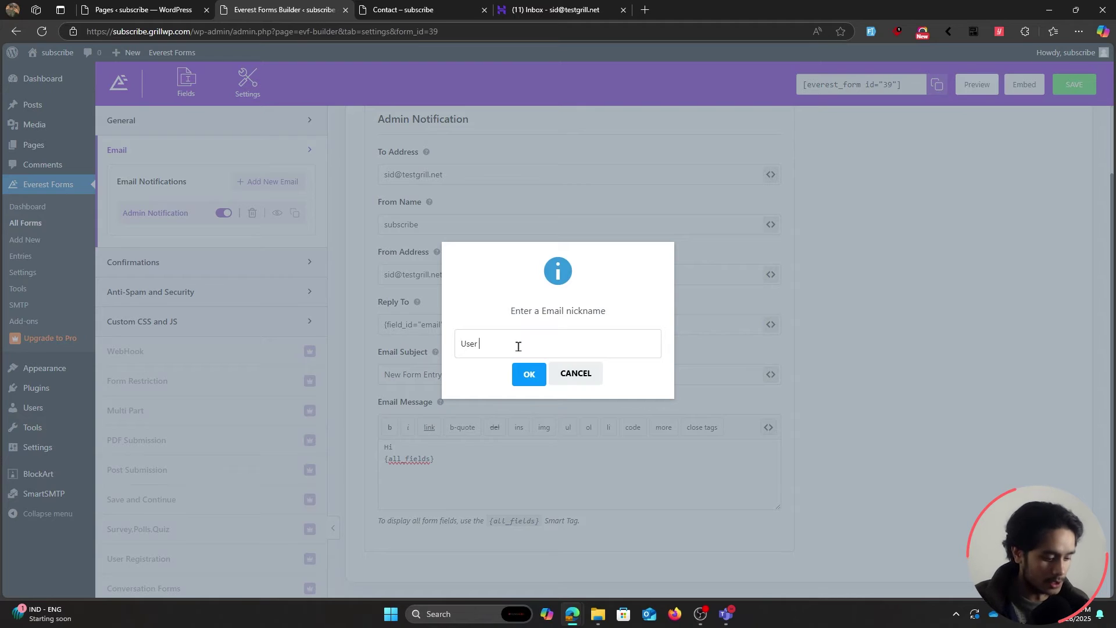
key(Return)
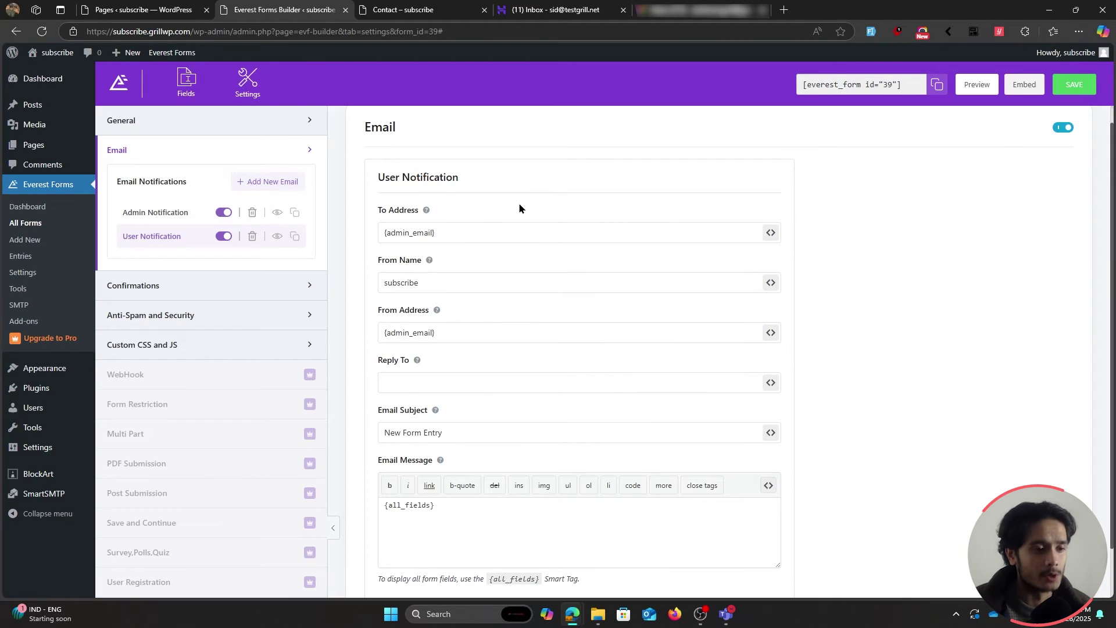
Replace the {admin_email} To Address with the form's Email field smart tag {field_id="email"}.
drag(479, 232, 304, 237)
key(BackSpace)
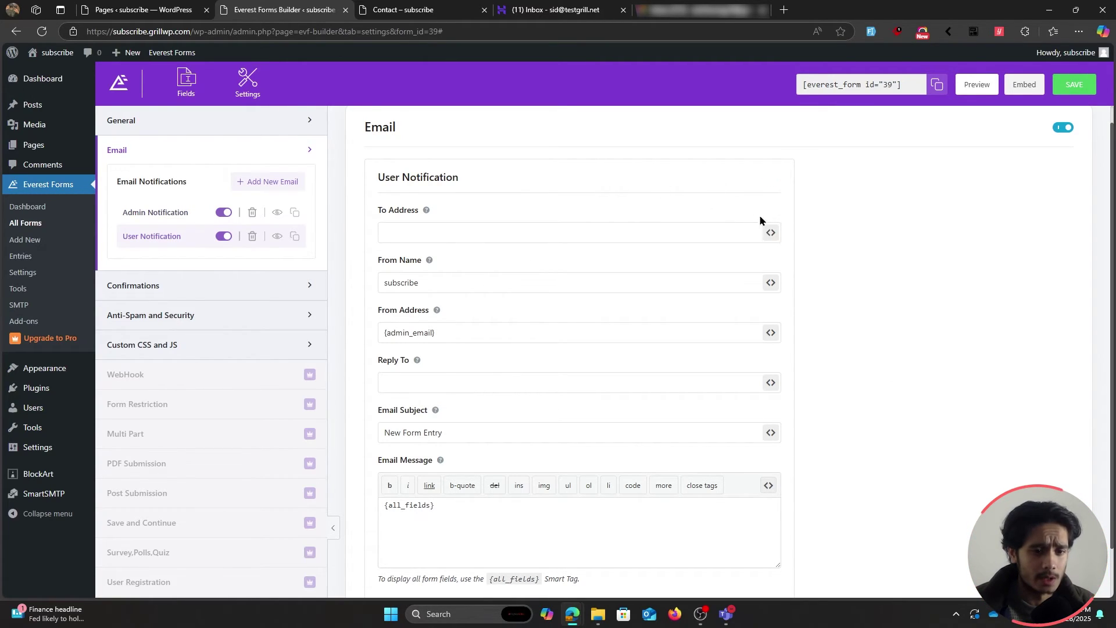
click(770, 233)
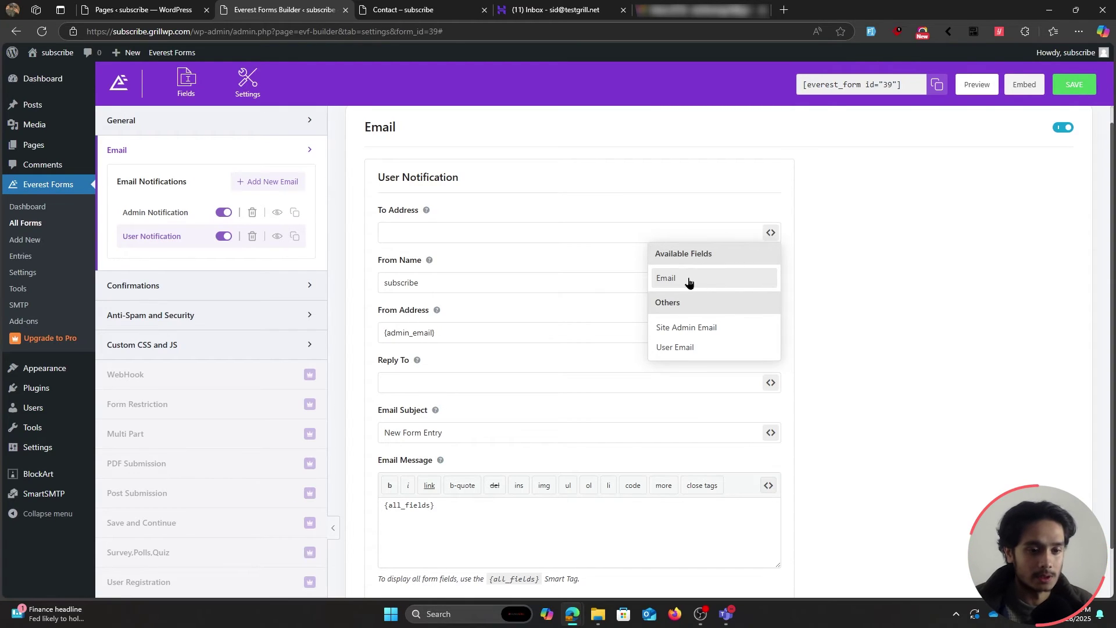
click(727, 282)
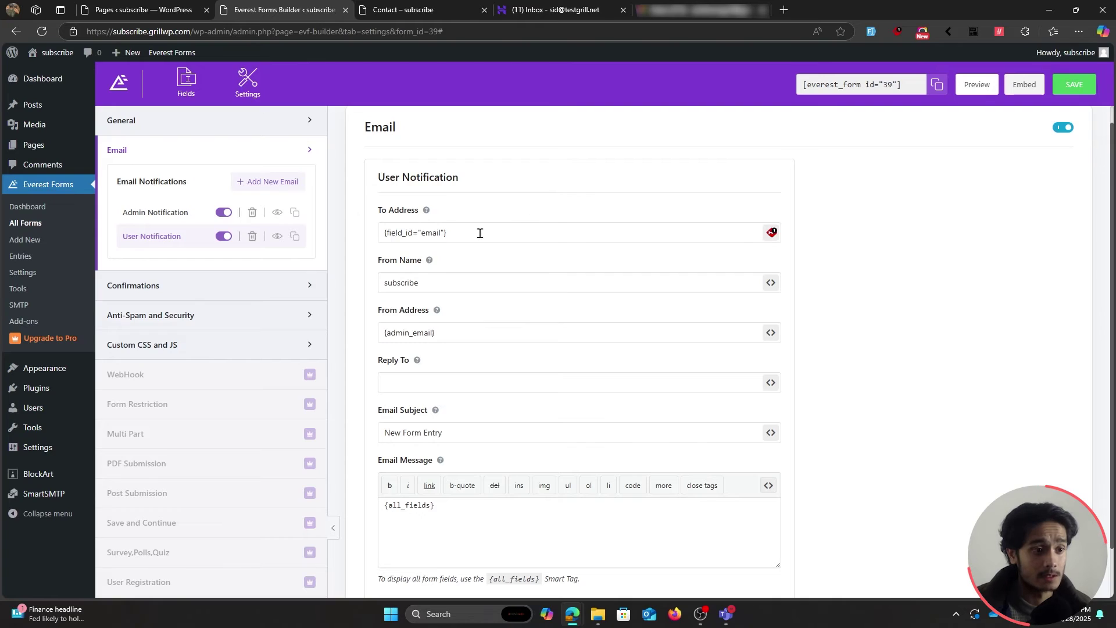
drag(480, 233, 358, 235)
click(491, 204)
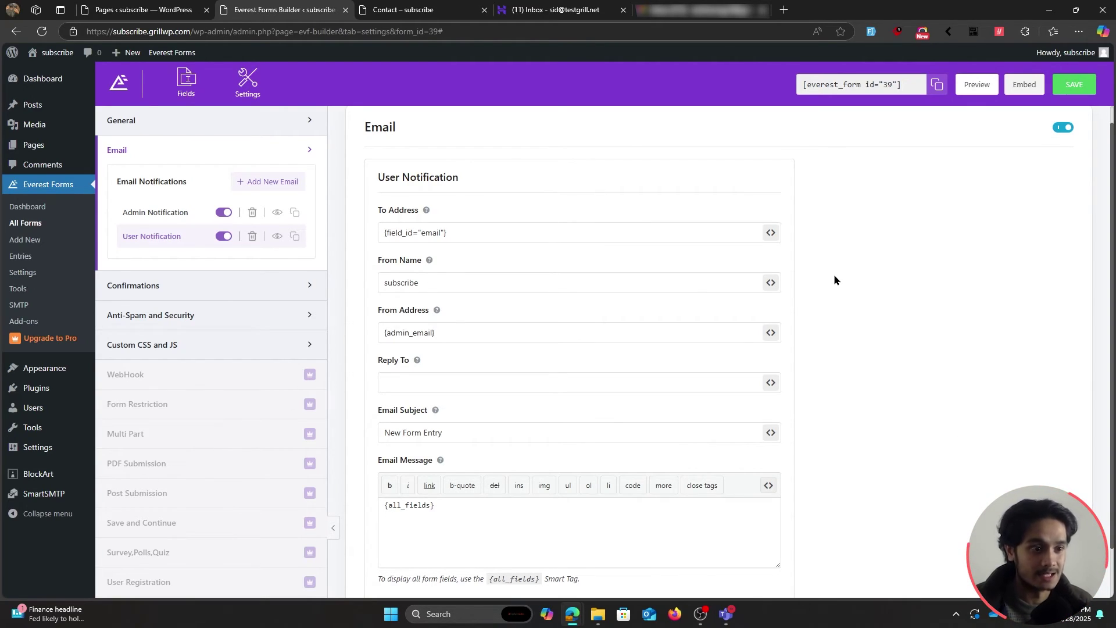
click(478, 234)
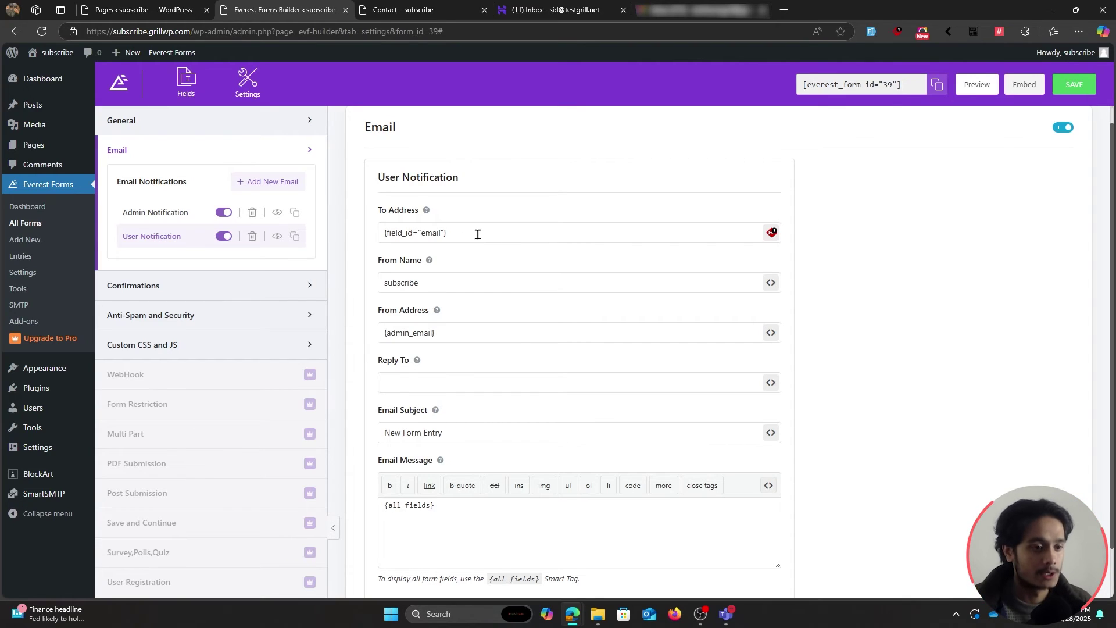
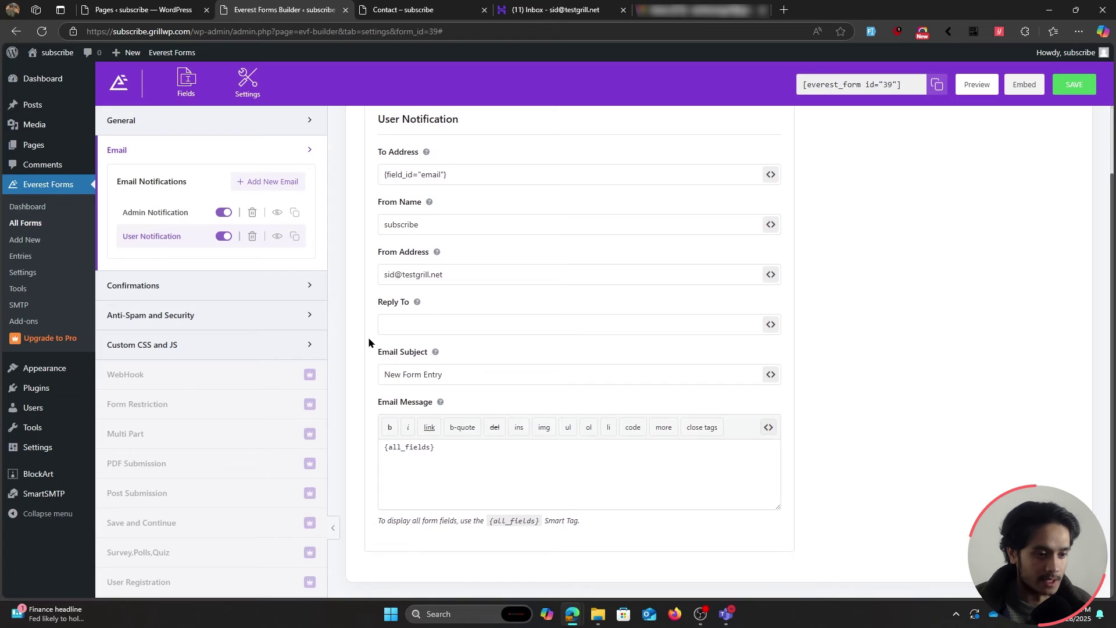
Replace the user email subject with 'Thank you for reaching out!'.
triple_click(421, 372)
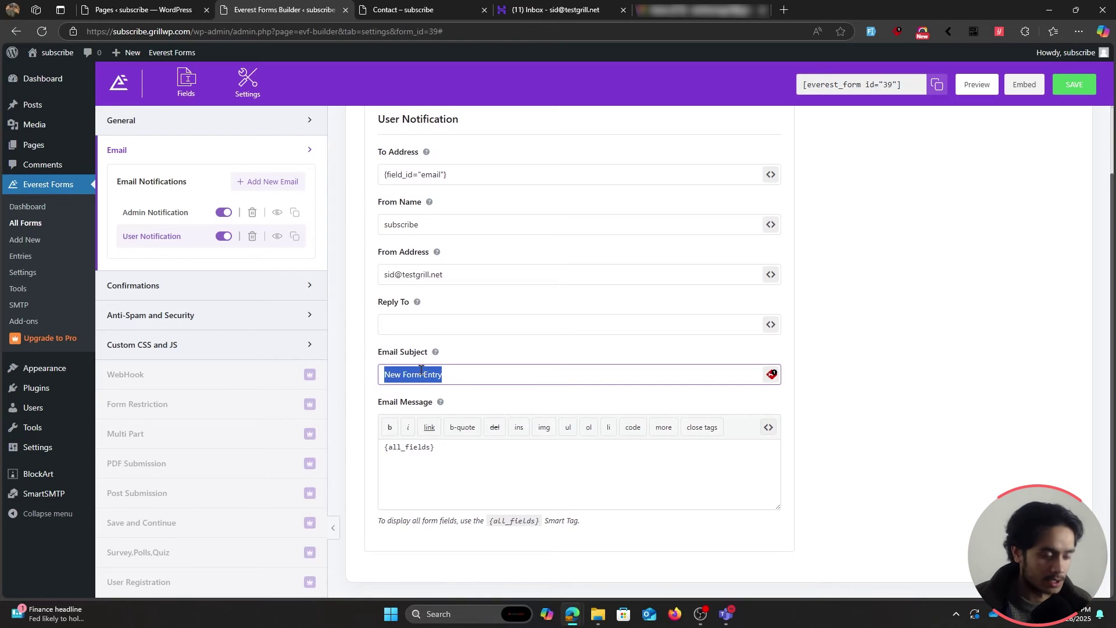
text(T)
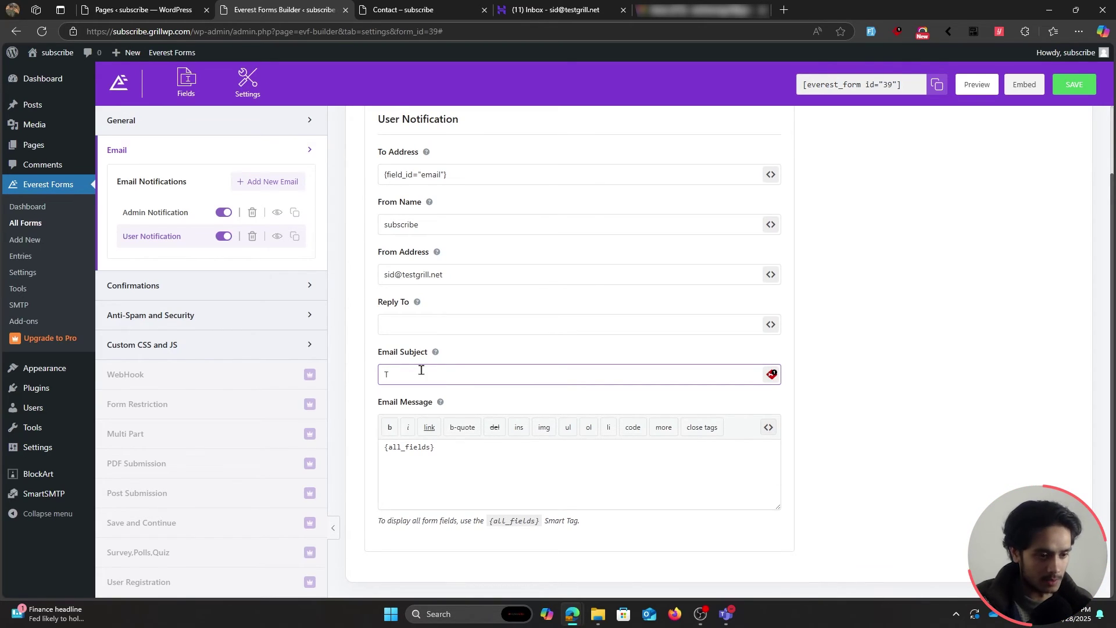
text(hank you for reac)
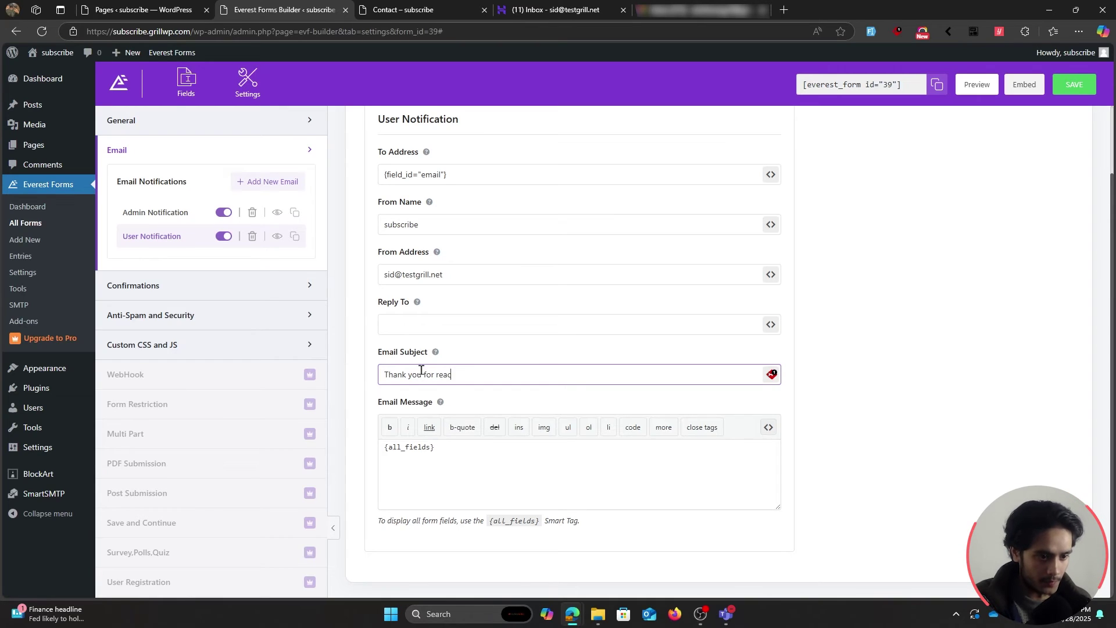
text(hing)
key(ctrl+BackSpace)
text(reaching out)
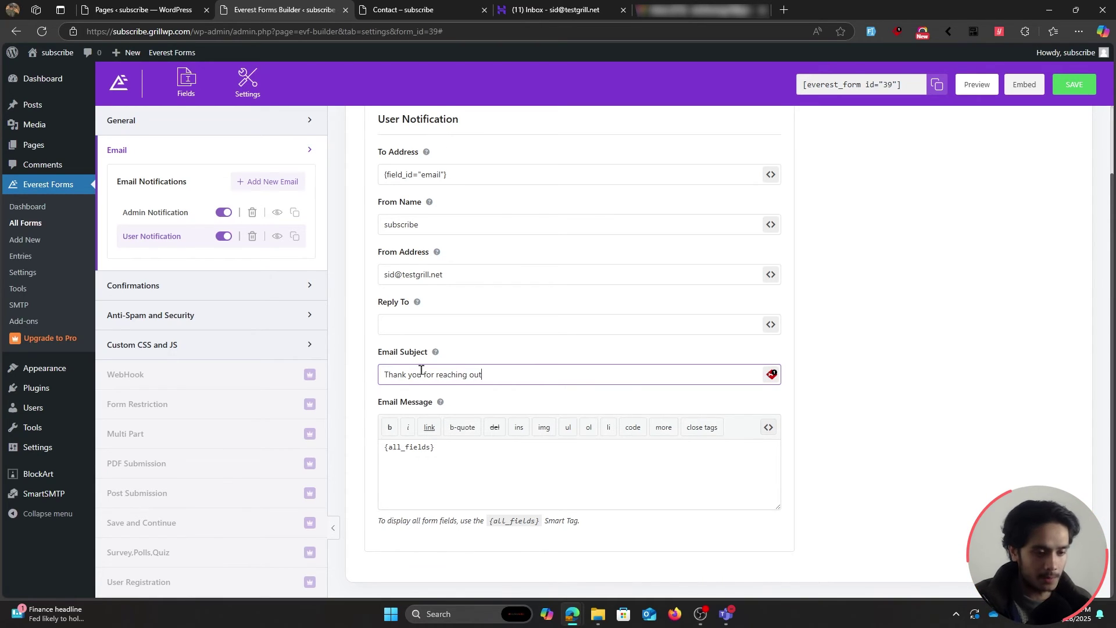
text(!)
Add a greeting line above {all_fields} that reads 'Hey' followed by the Full Name field tag.
click(382, 449)
key(Return)
key(Return)
text(The)
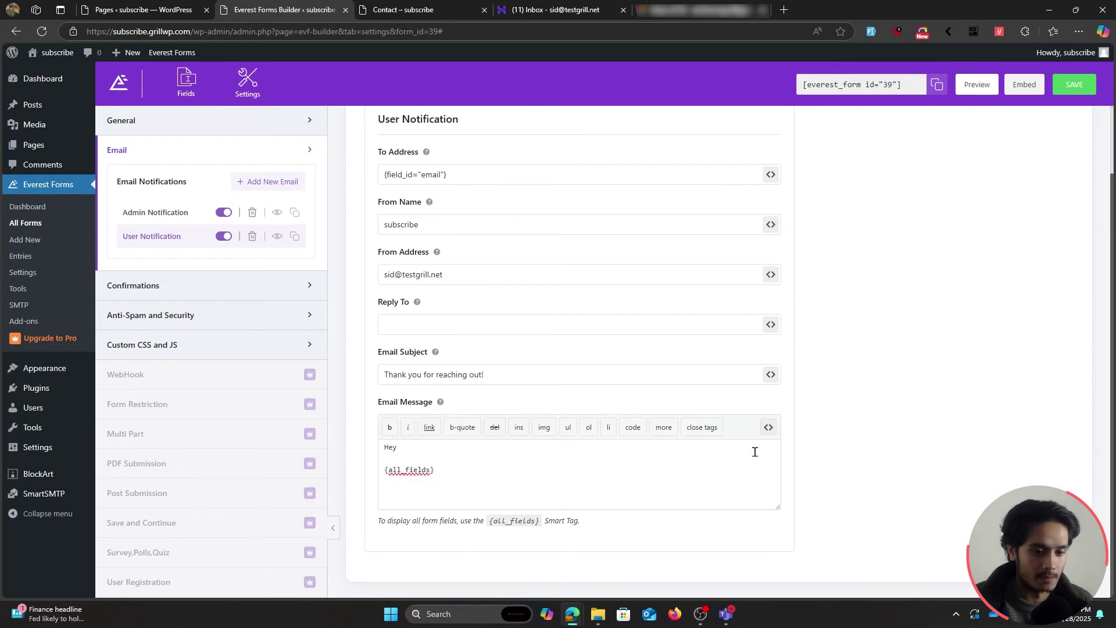
click(769, 435)
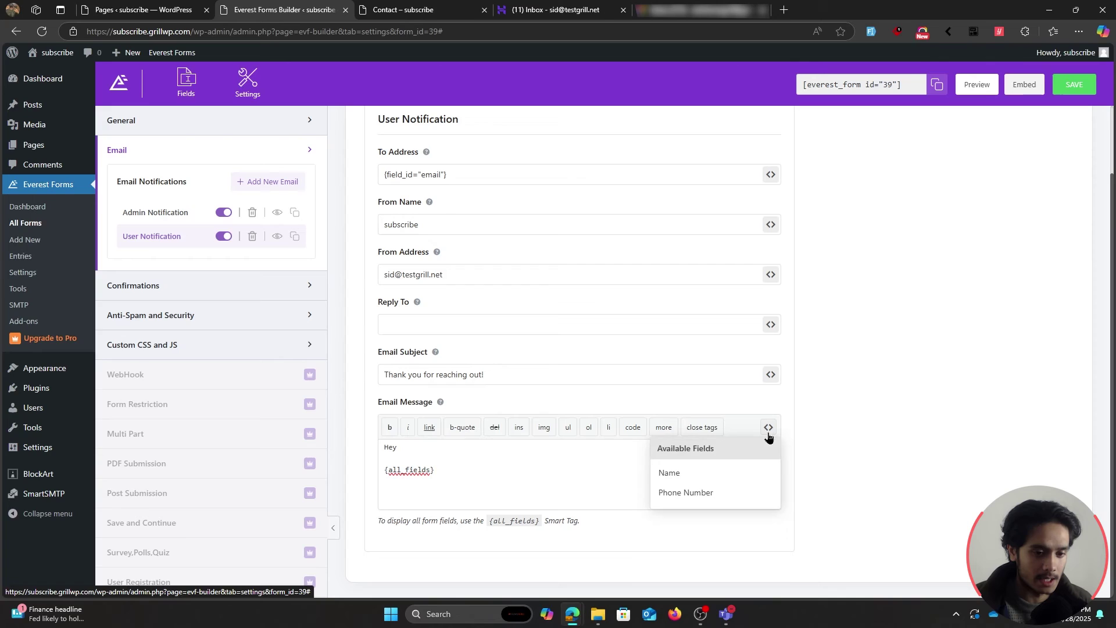
click(691, 478)
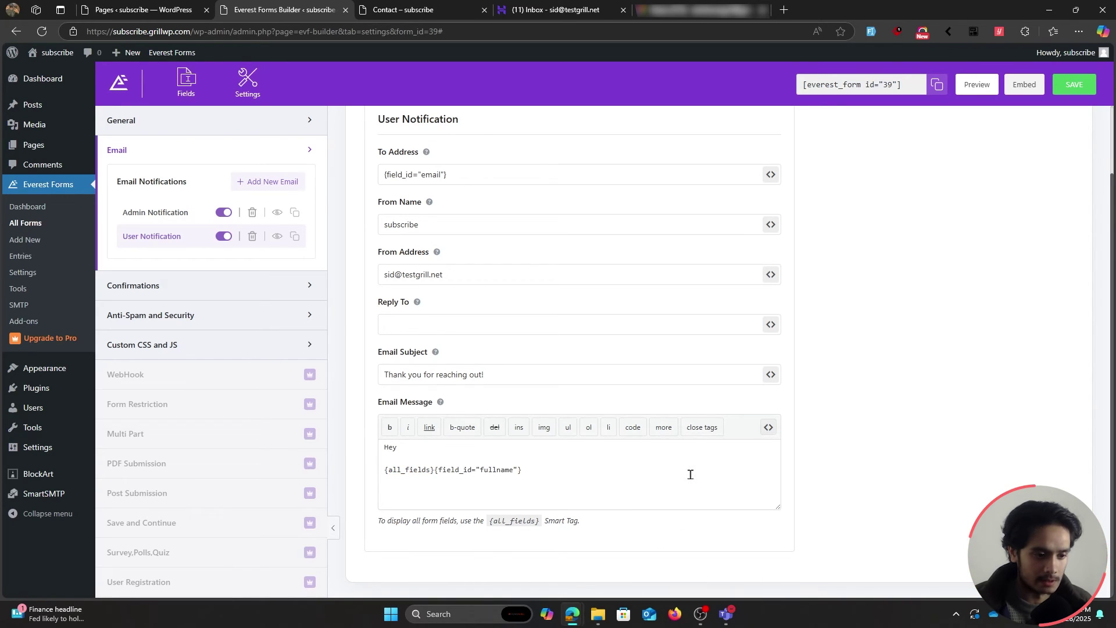
drag(521, 470, 435, 468)
key(ctrl+c)
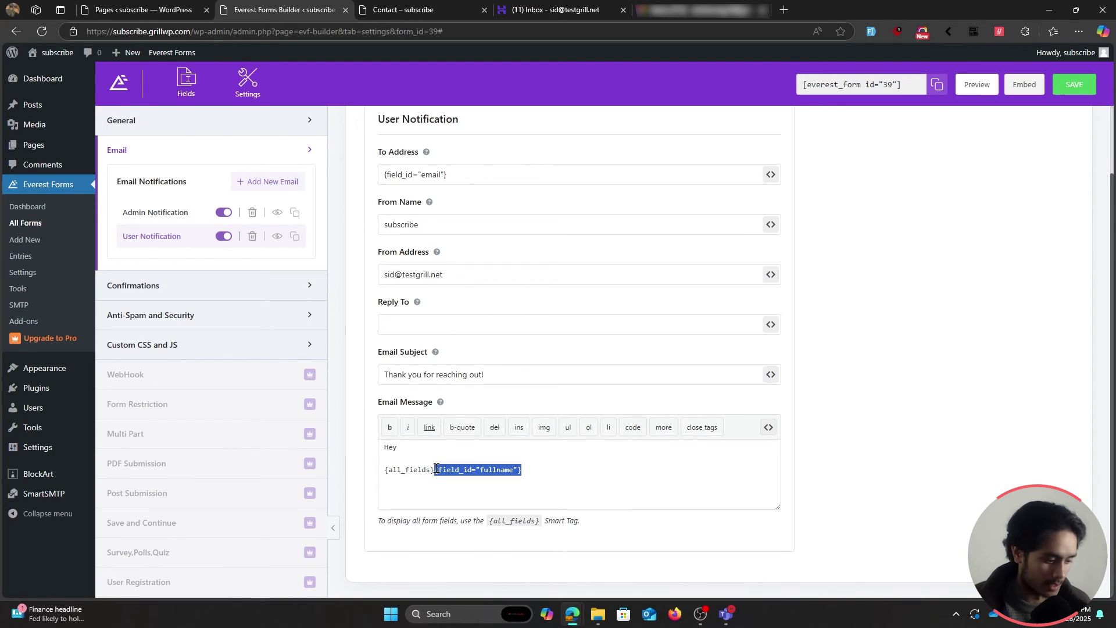
key(BackSpace)
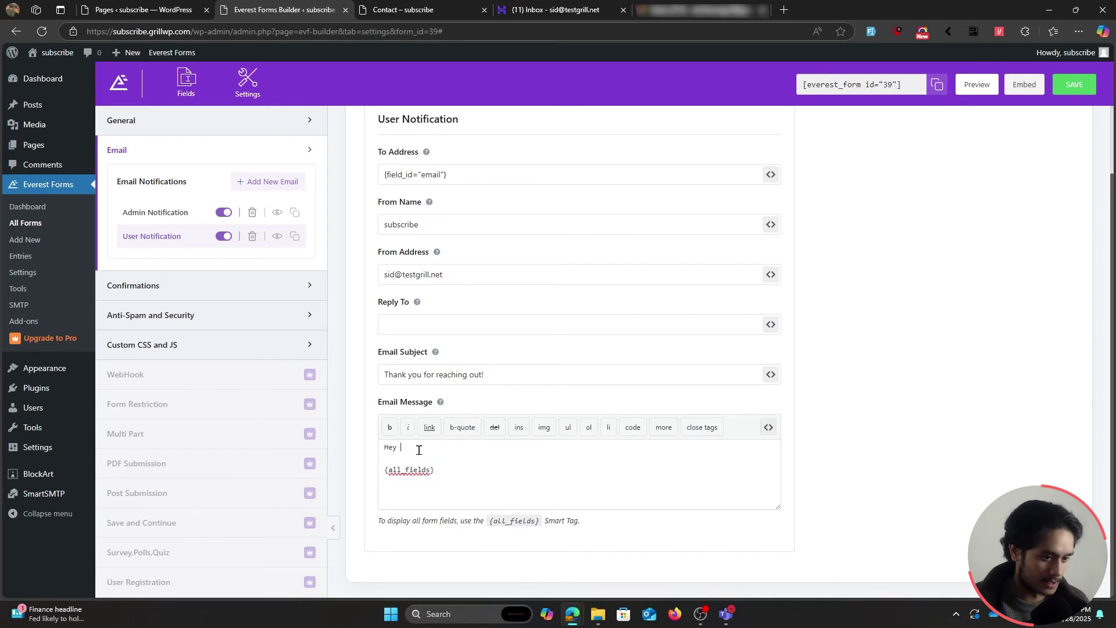
key(ctrl+v)
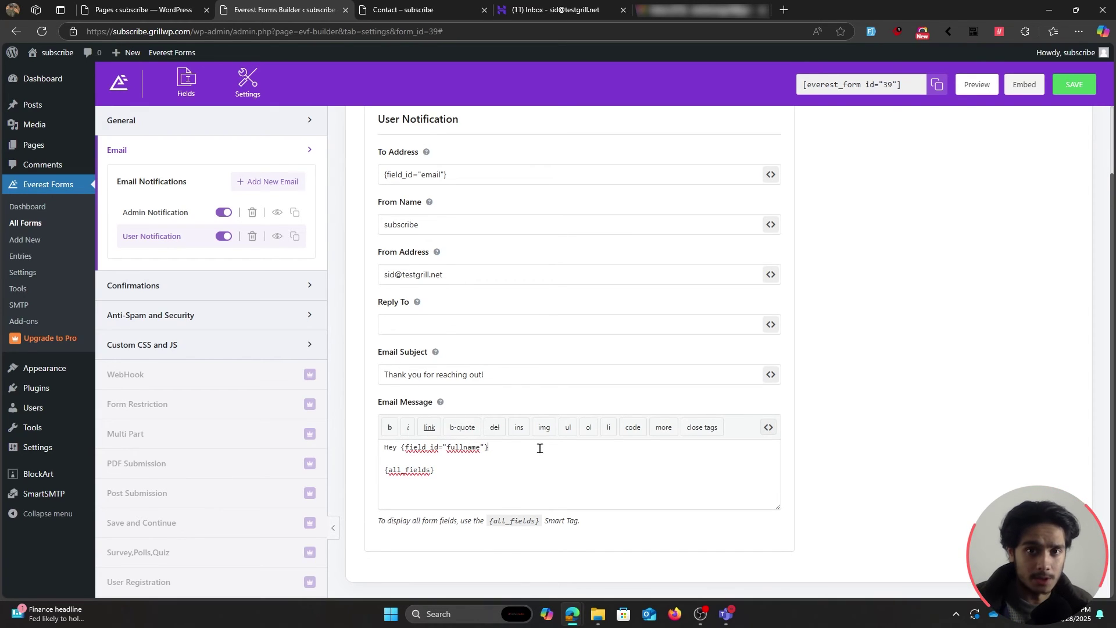
drag(490, 448, 401, 448)
click(503, 449)
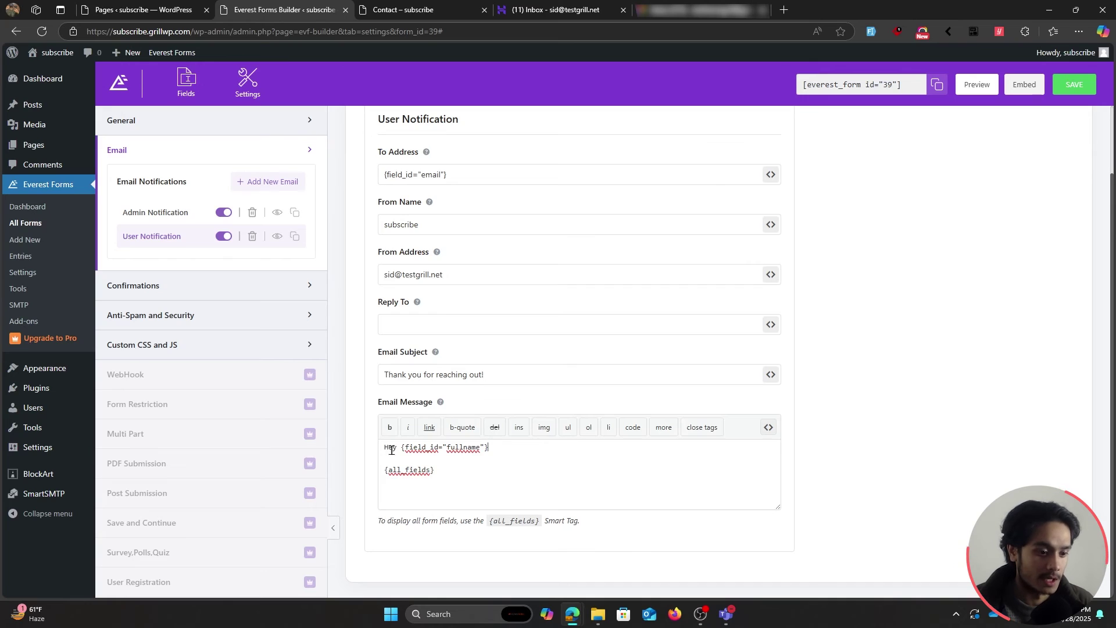
Add 'Thank you for reaching out to us! We have got your contact request.' plus a team follow-up sentence.
key(Return)
key(Return)
text(Thank you for reachg)
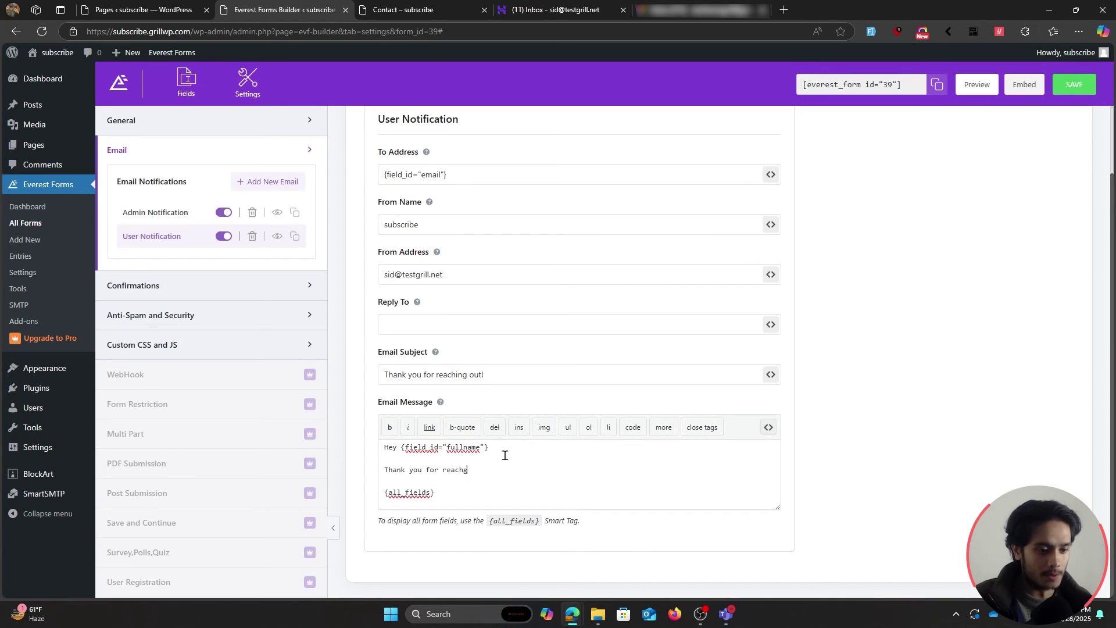
text(iing ou)
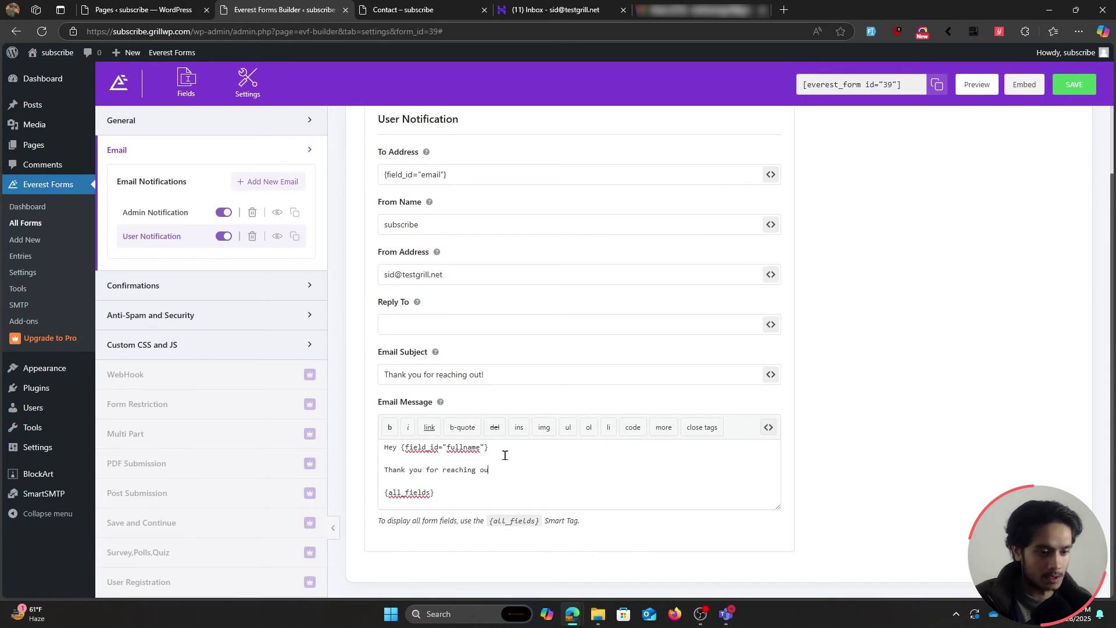
text(t to us! We)
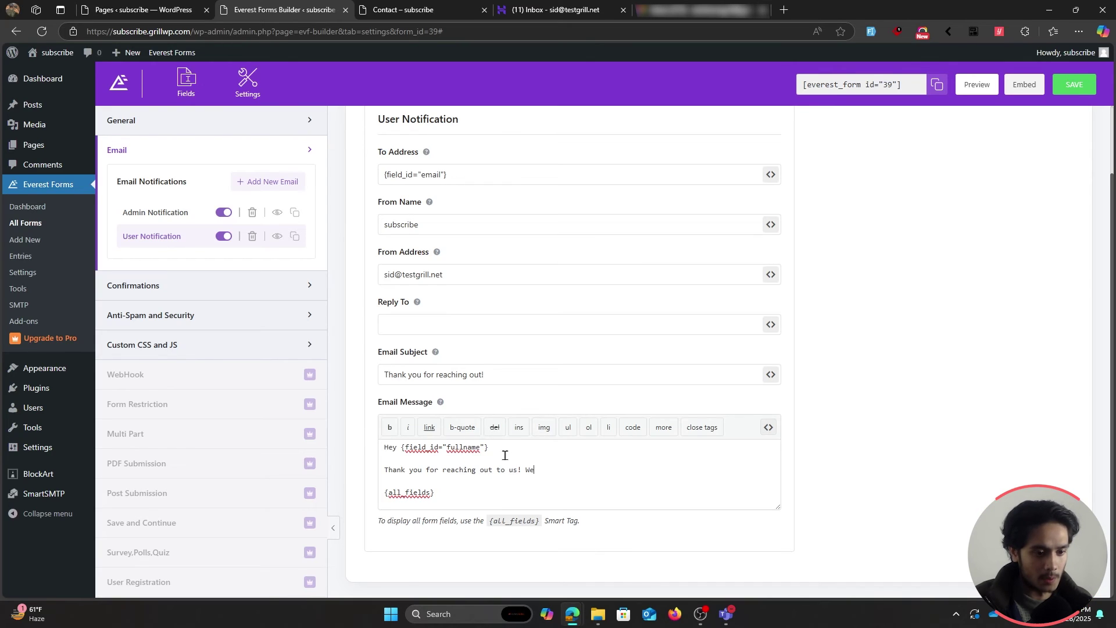
text( have got your contact re)
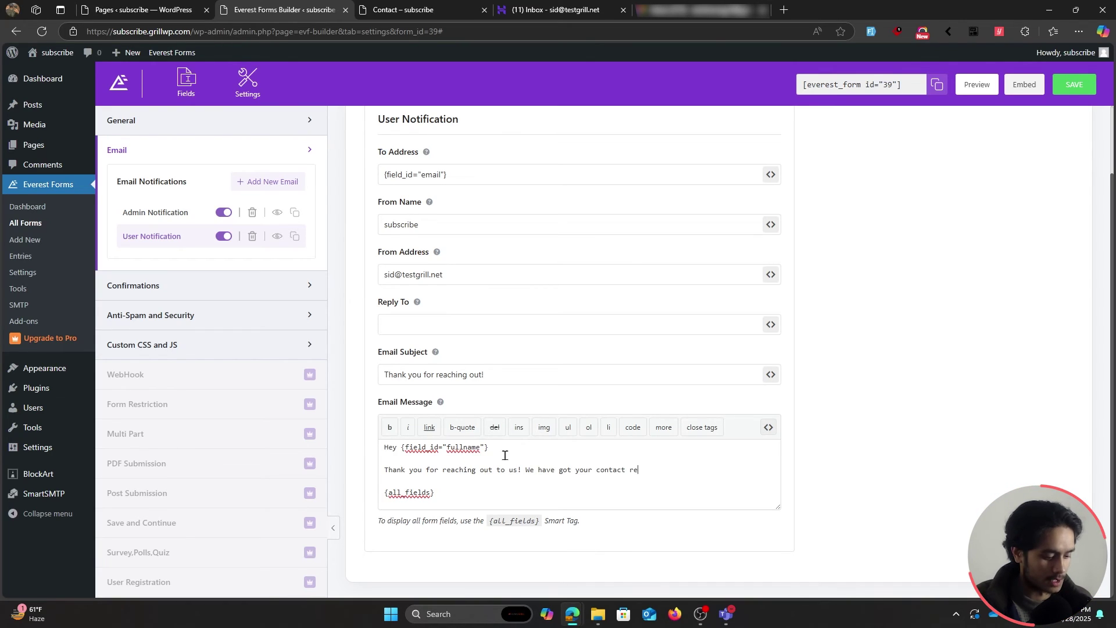
text(quest.)
key(Down)
text(Our tea)
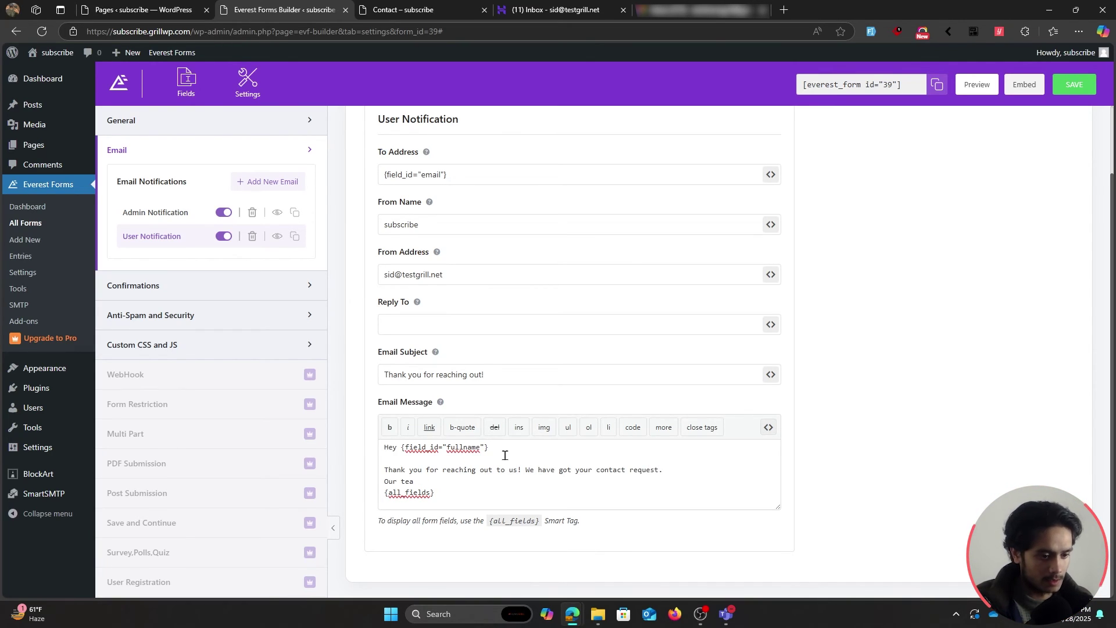
text( mwm will reach out )
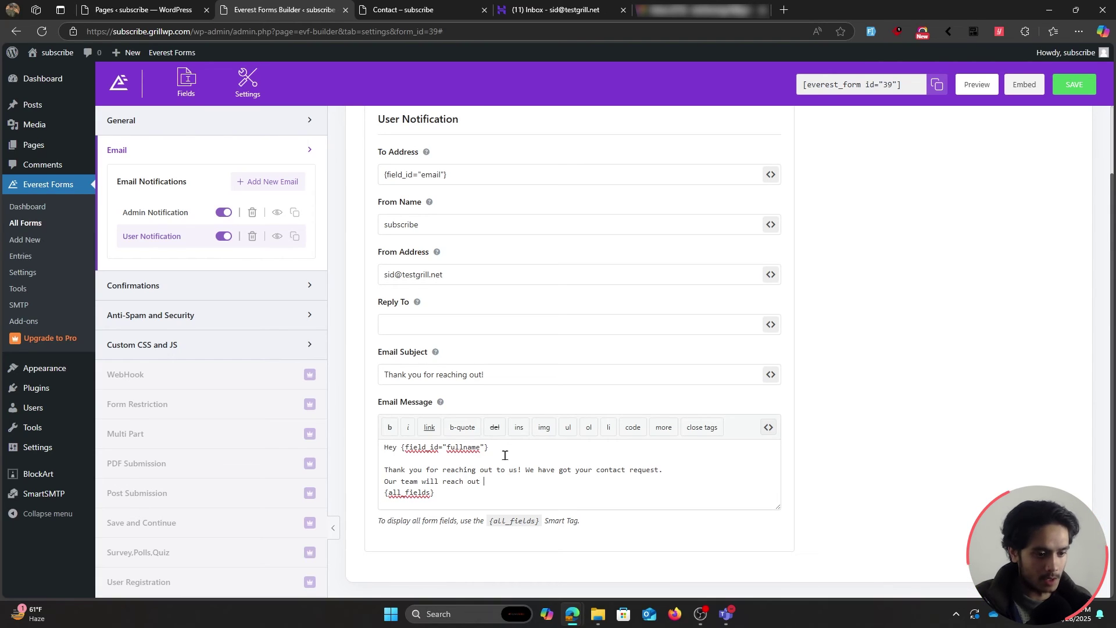
text(to you. Foll)
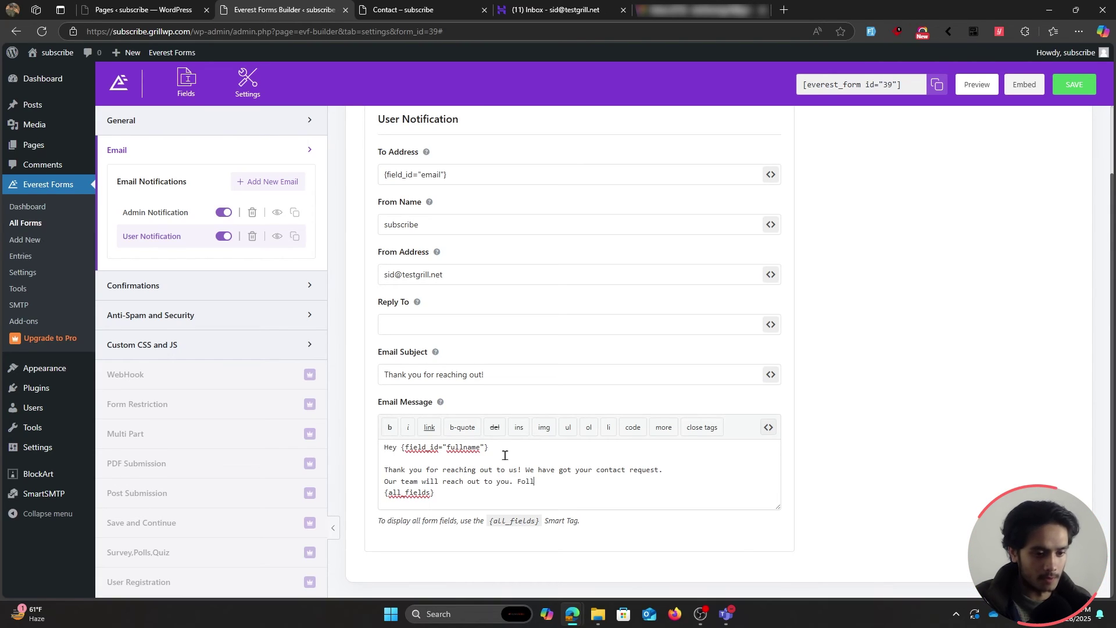
text(owing is the infor)
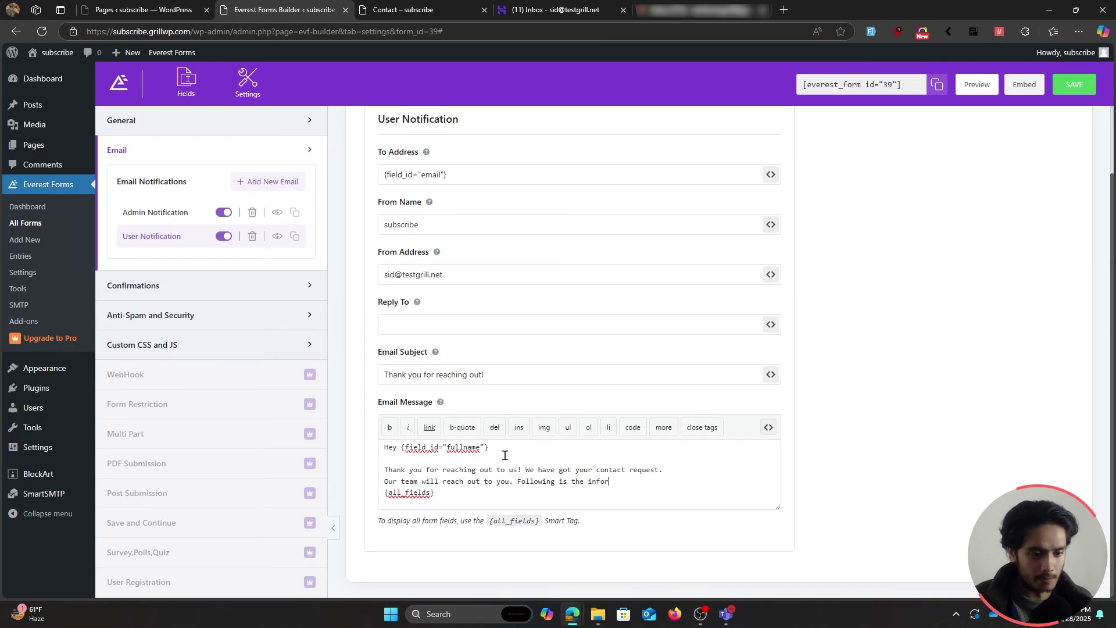
text(mation that you've filled ou)
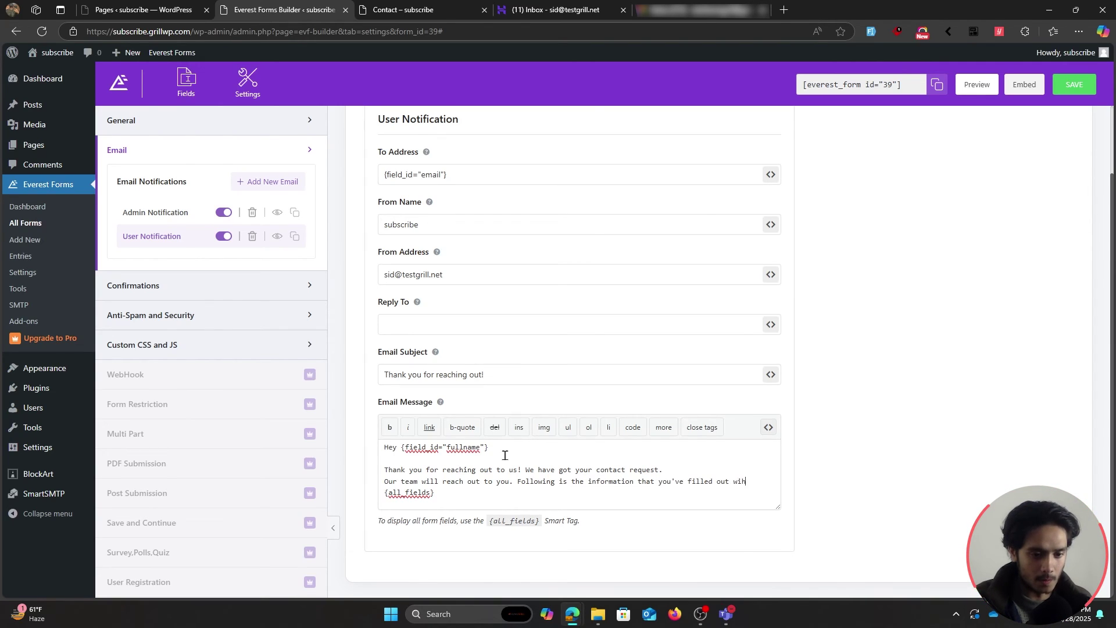
text(t within the form.)
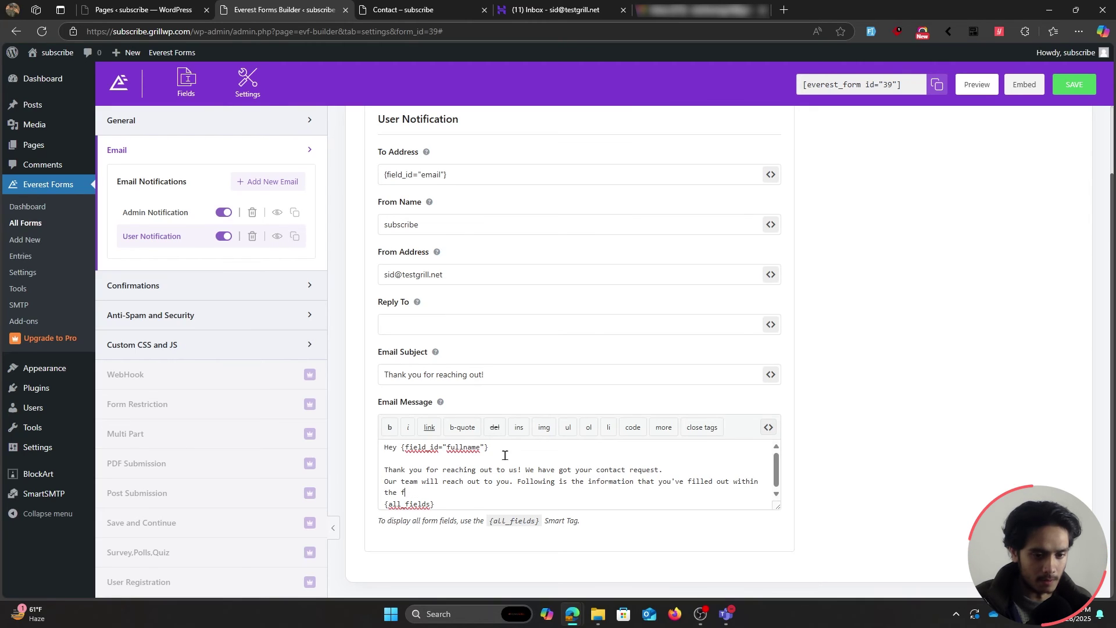
Keep {all_fields} after the information sentence and save the notification settings.
key(Return)
click(443, 499)
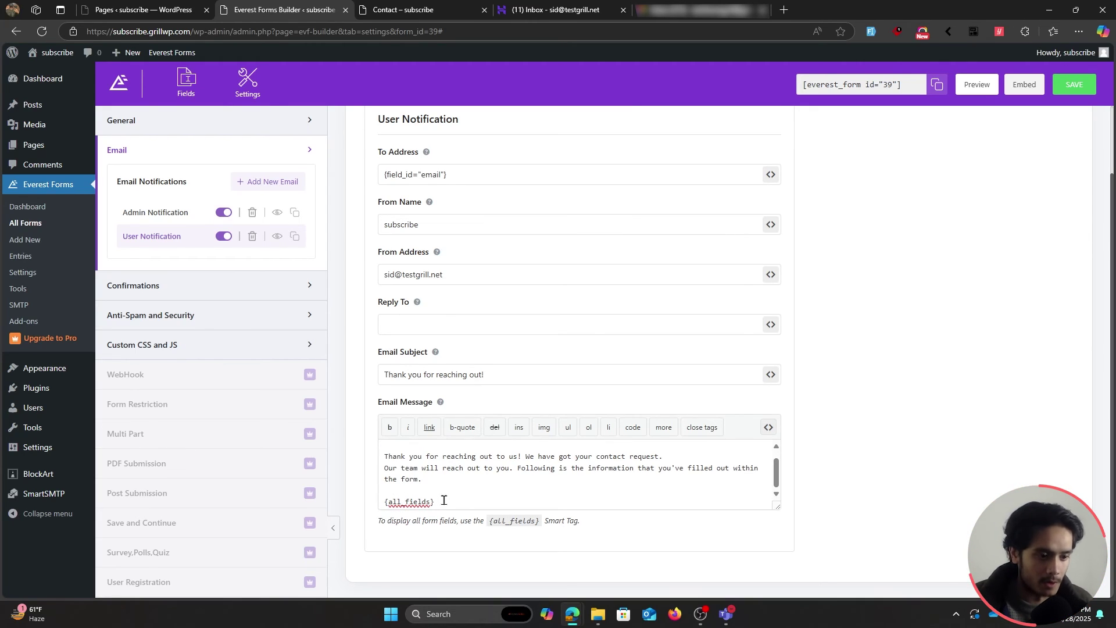
click(1075, 85)
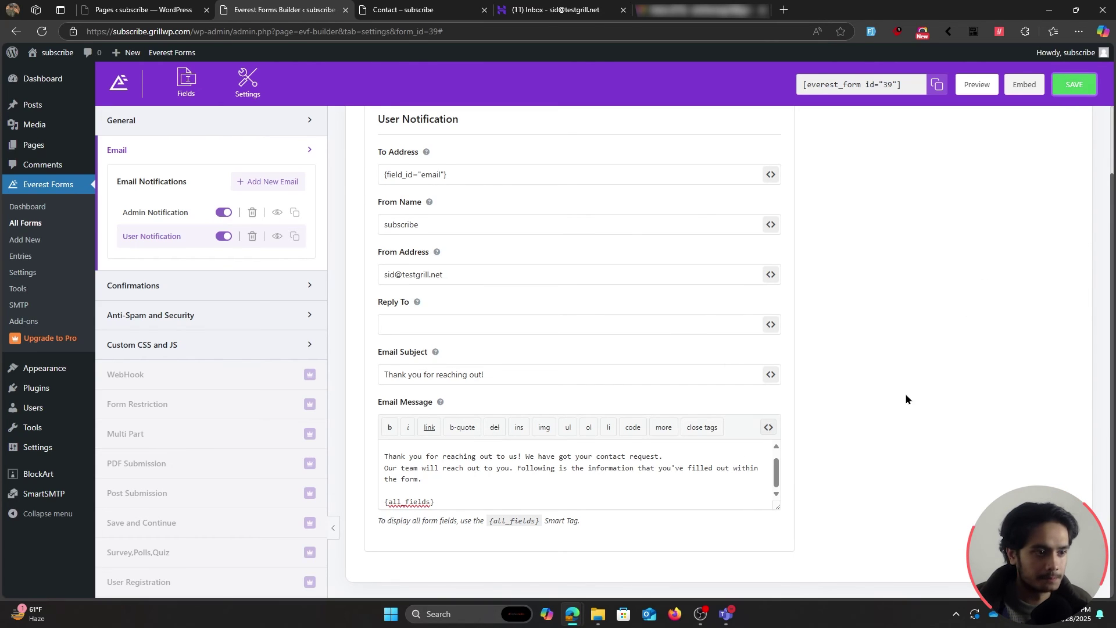
scroll(813, 389, up, 1)
On the Contact page, autofill the form with sample data until the phone number validates.
key(ctrl+Tab)
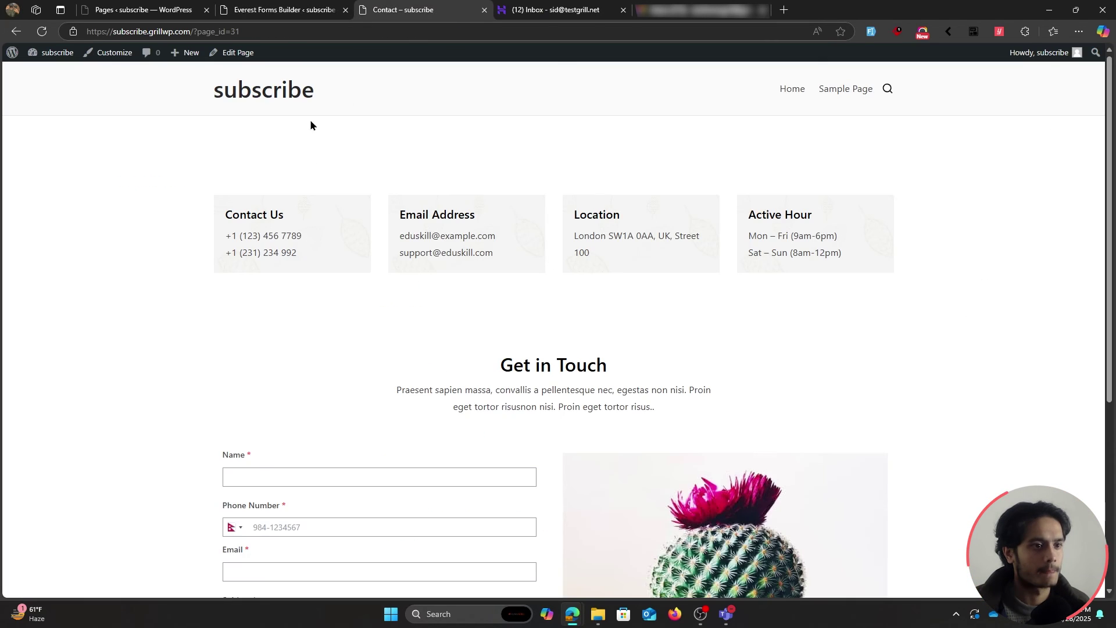
scroll(154, 247, down, 5)
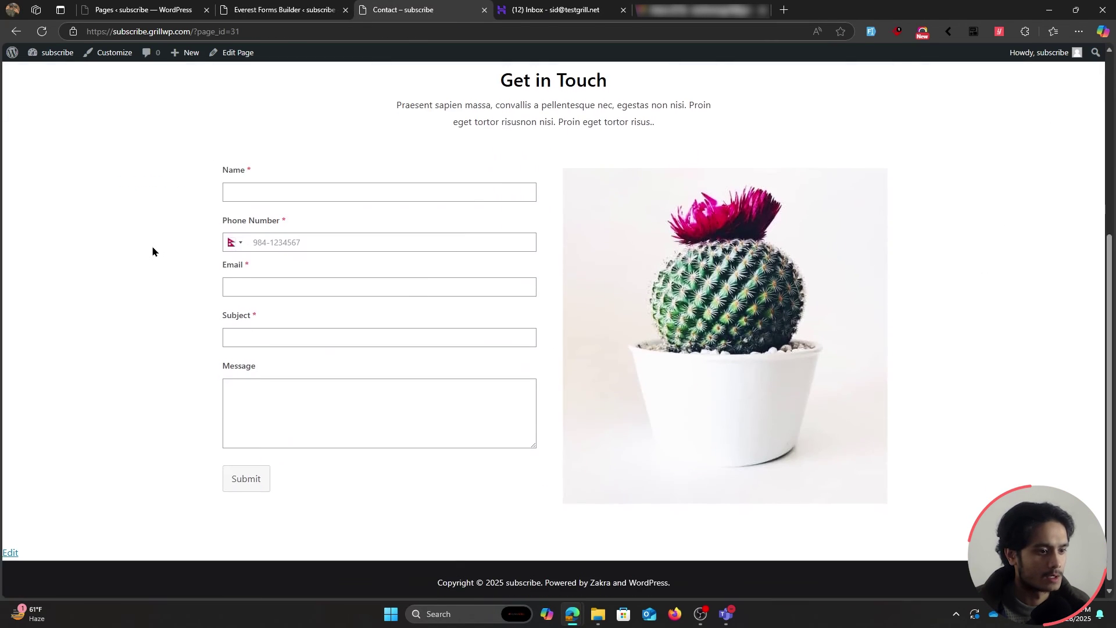
click(357, 183)
click(870, 32)
click(870, 32)
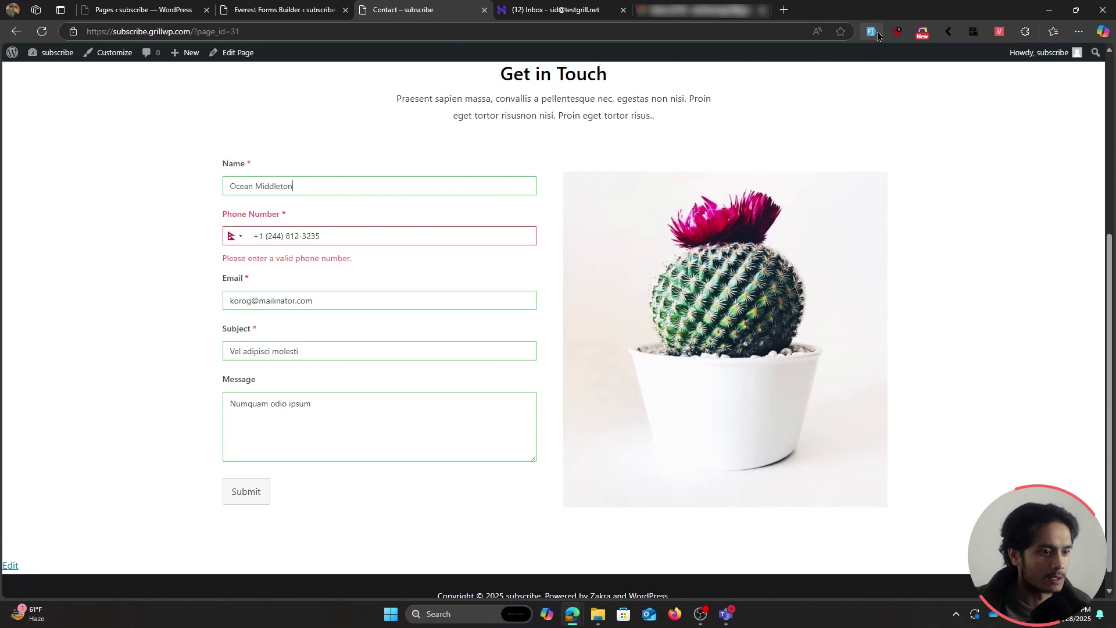
click(870, 32)
click(876, 34)
click(877, 33)
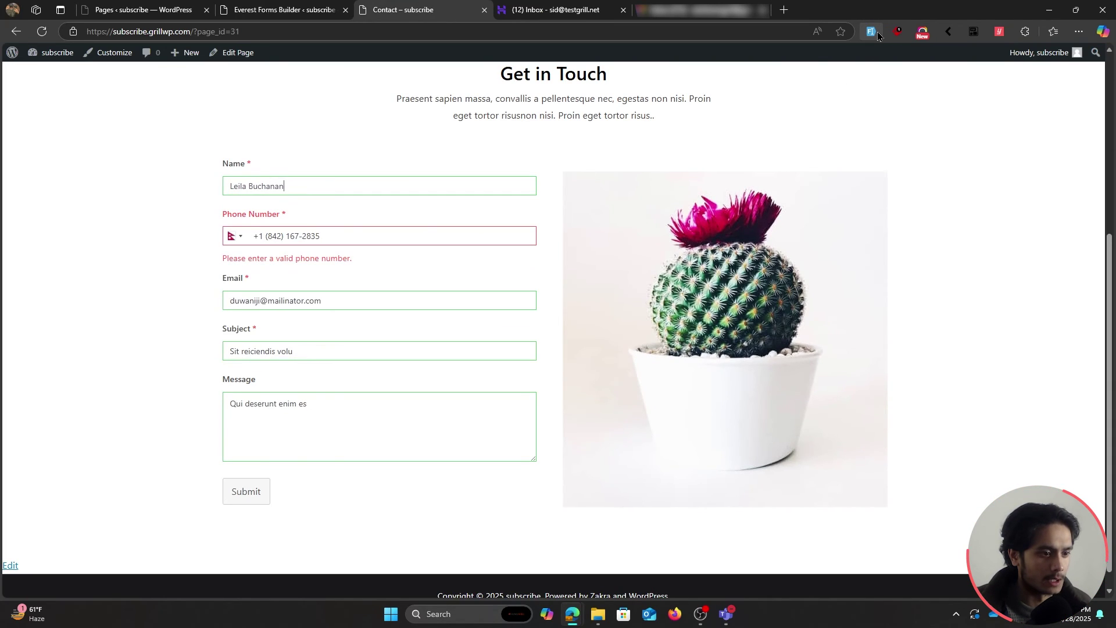
click(876, 33)
Replace the sample email with a real Gmail address, submit the form, and go to Gmail.
drag(329, 285, 229, 289)
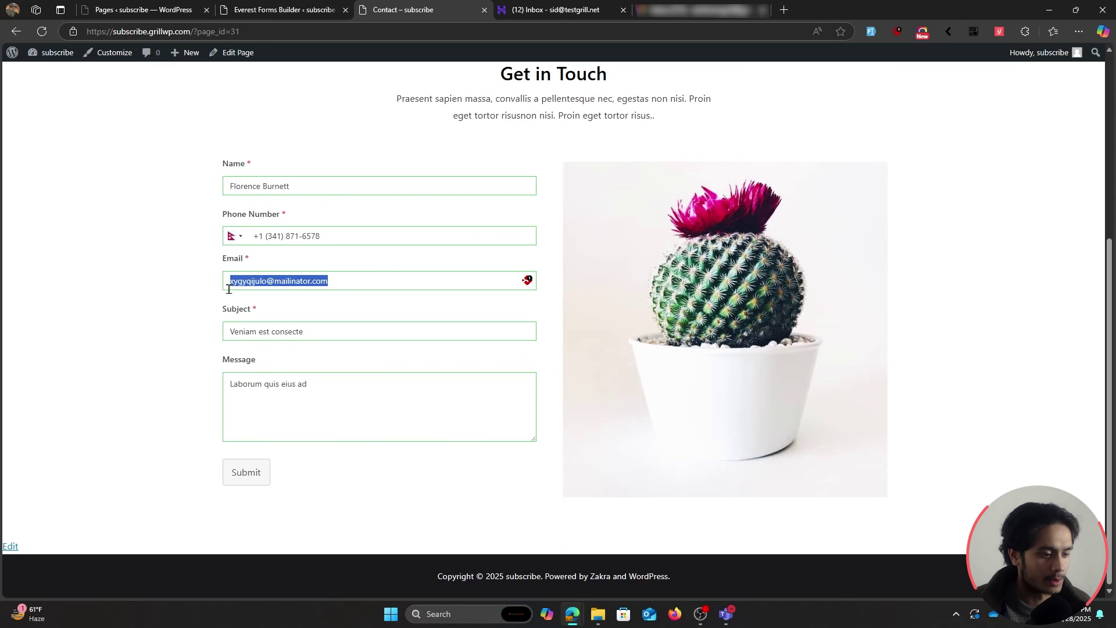
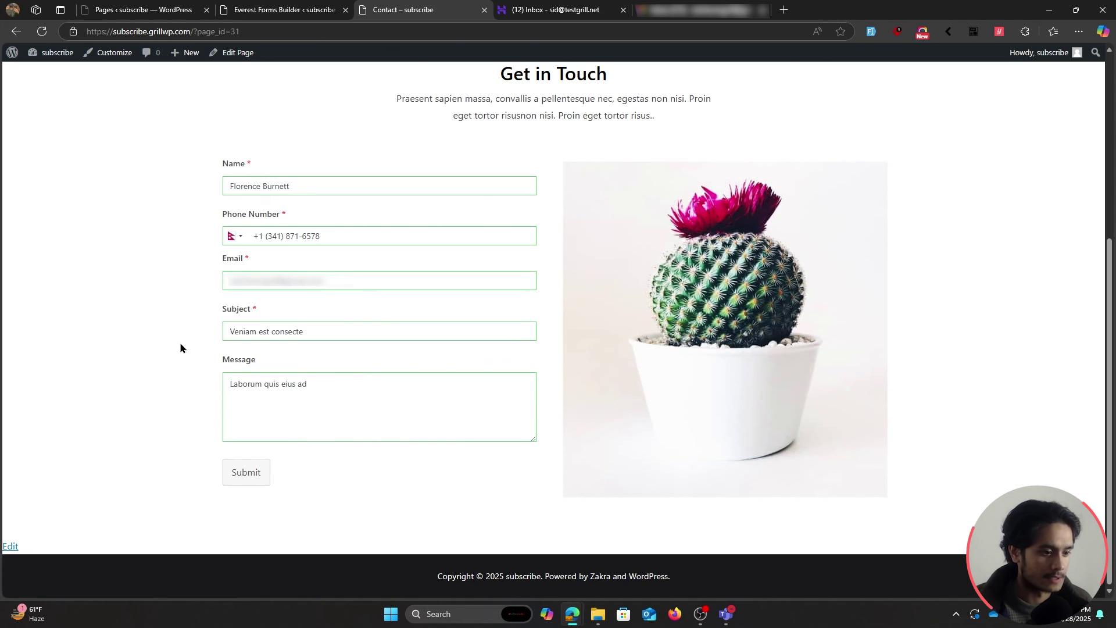
click(239, 475)
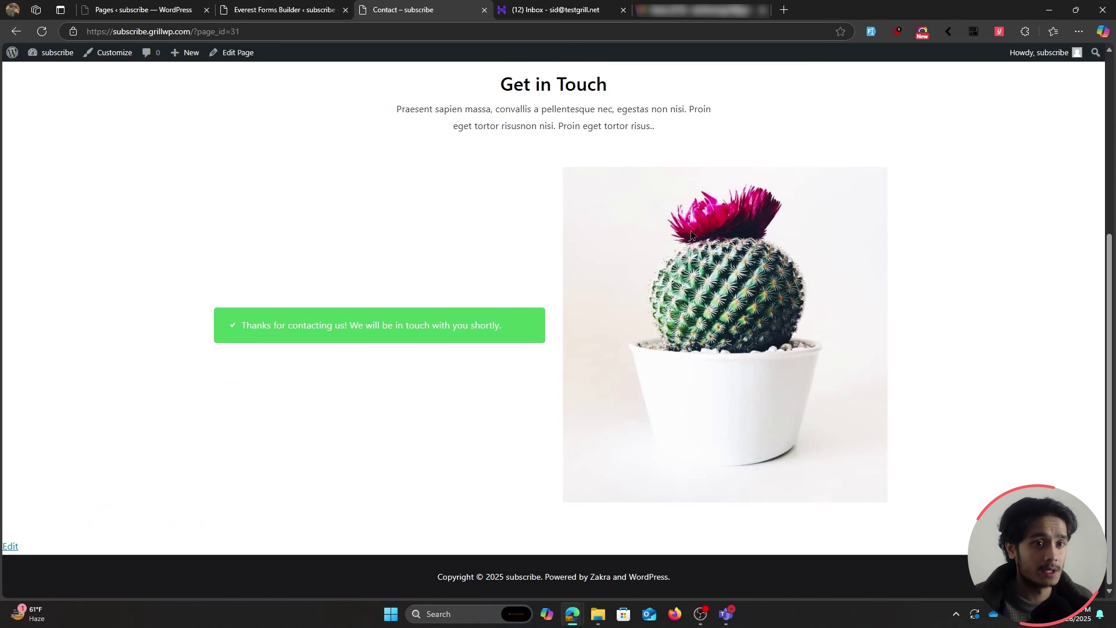
click(708, 3)
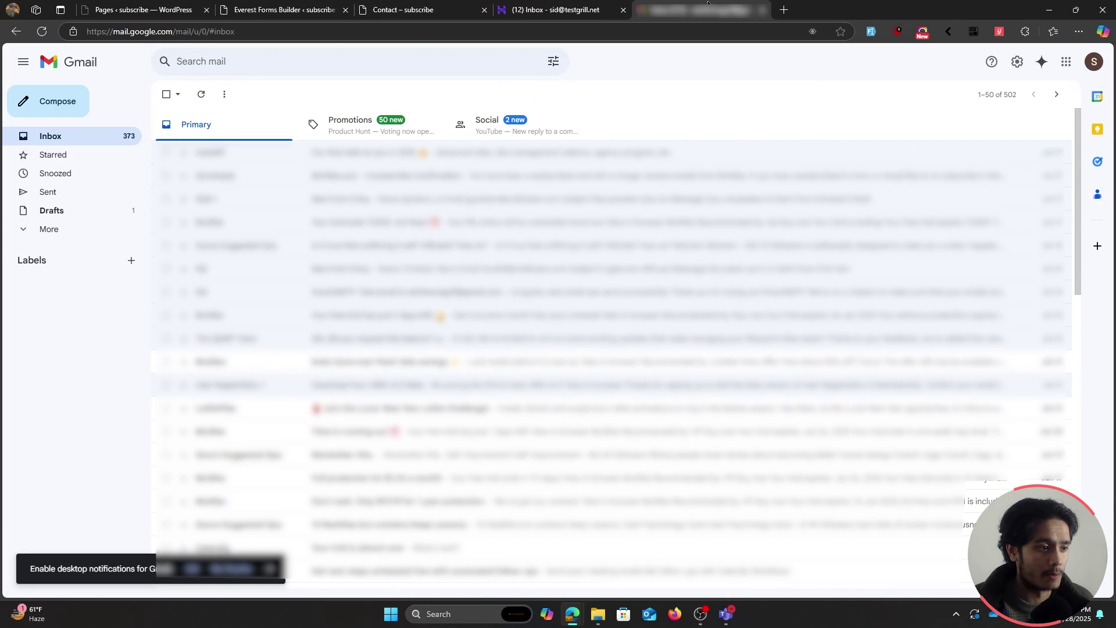
Open the 'Thank you for reaching out!' email and review its thank-you and information sentences.
click(95, 230)
click(95, 229)
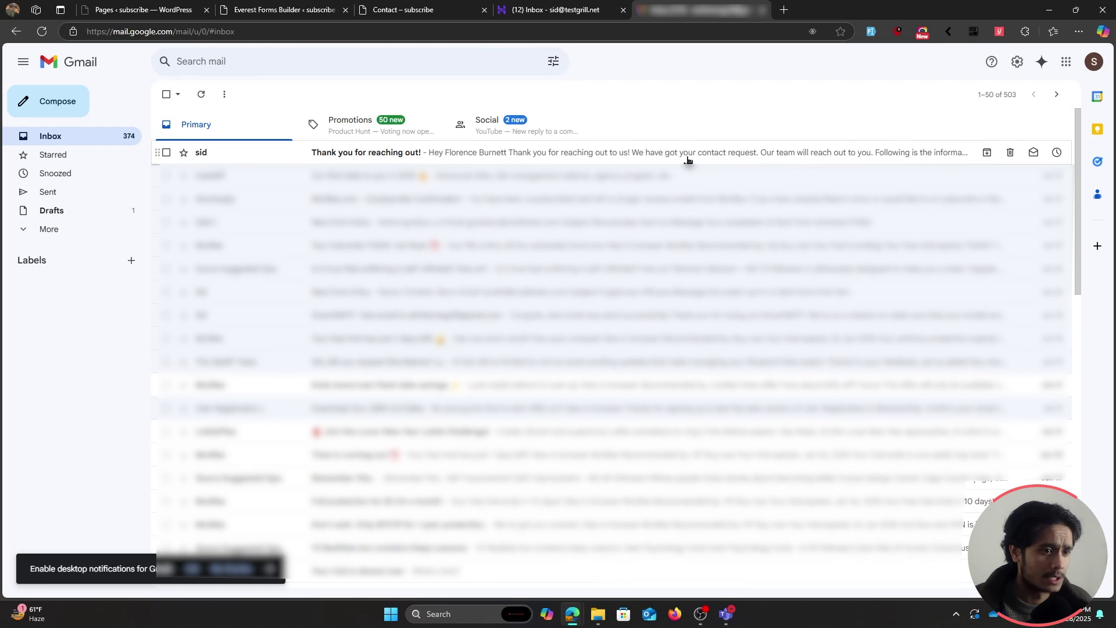
click(690, 160)
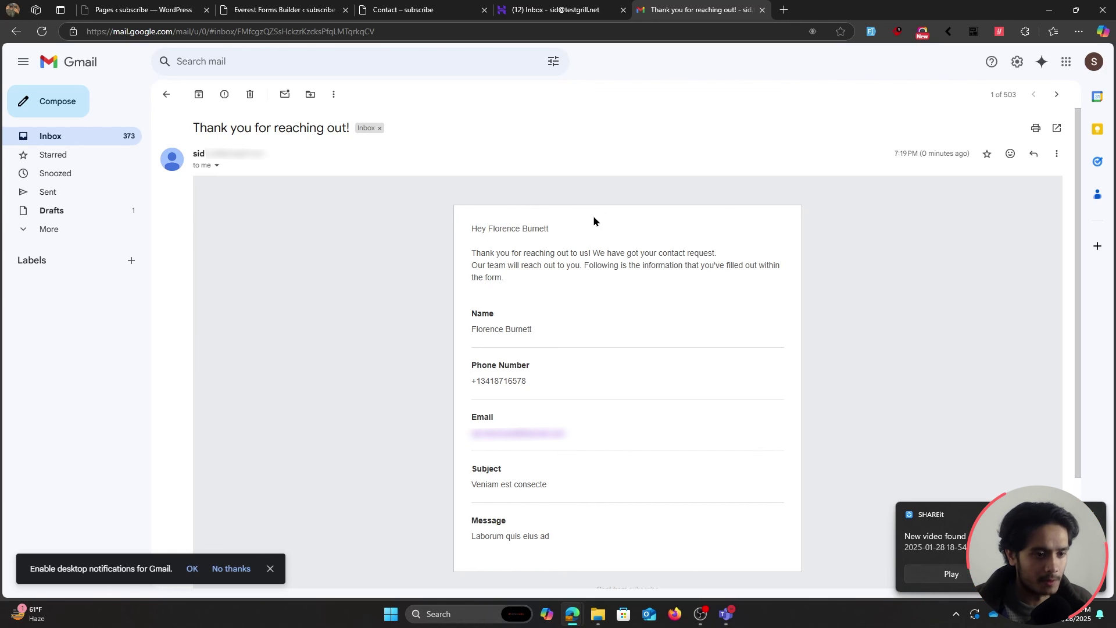
drag(471, 253, 556, 253)
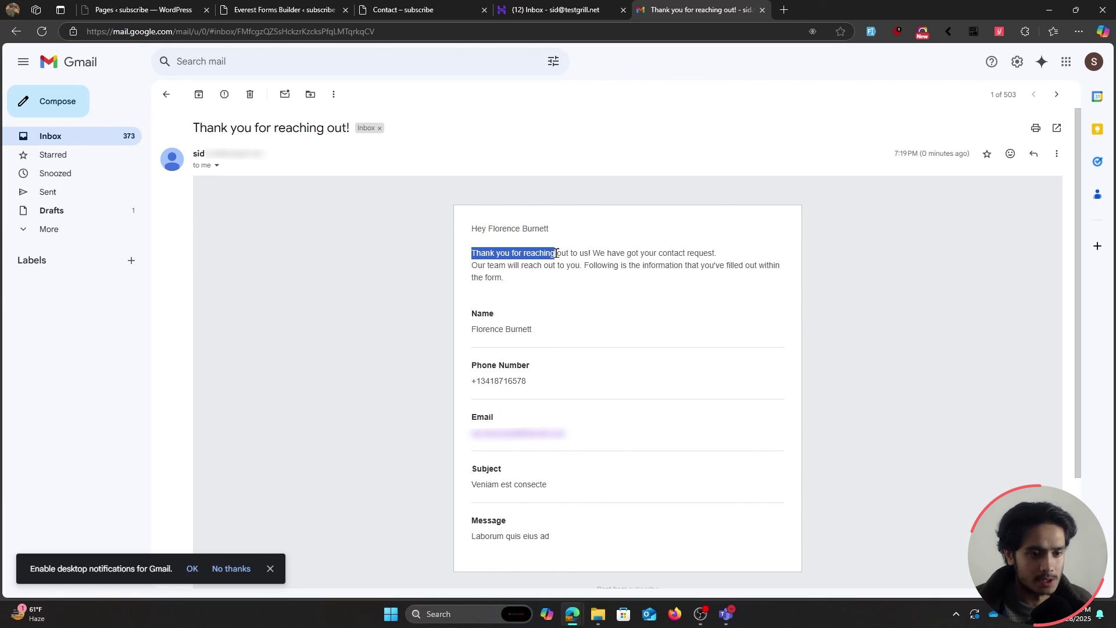
click(656, 254)
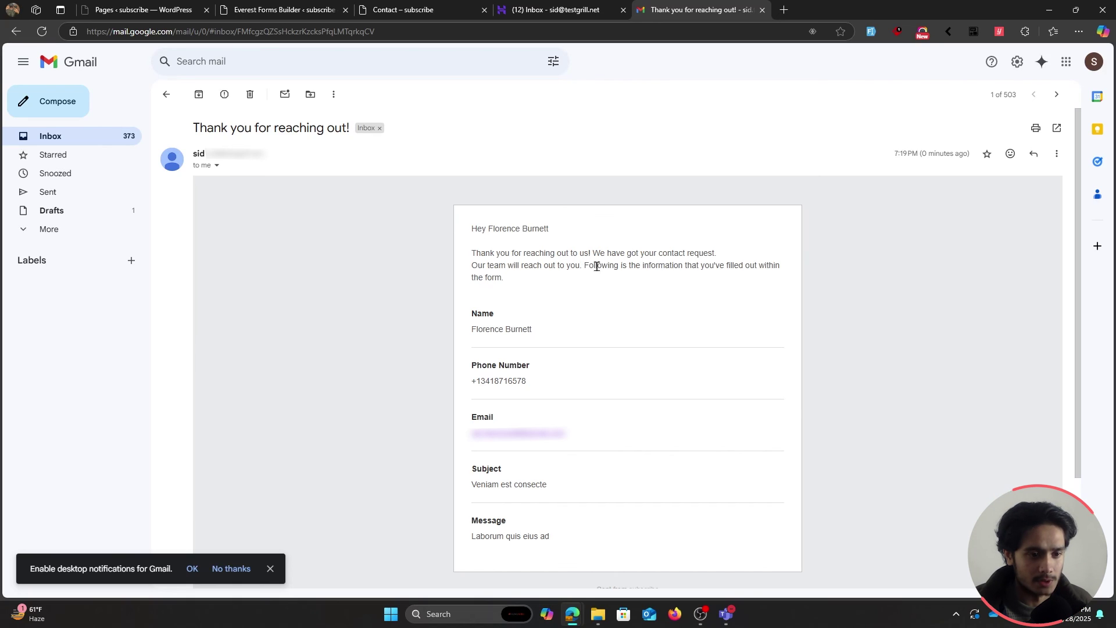
drag(584, 265, 750, 269)
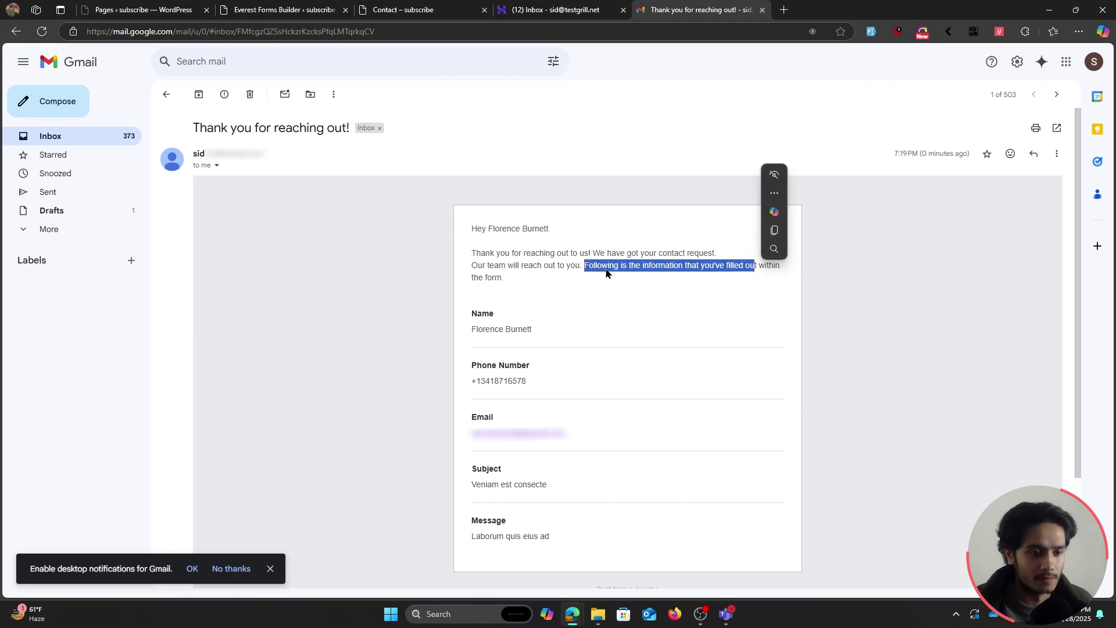
click(551, 252)
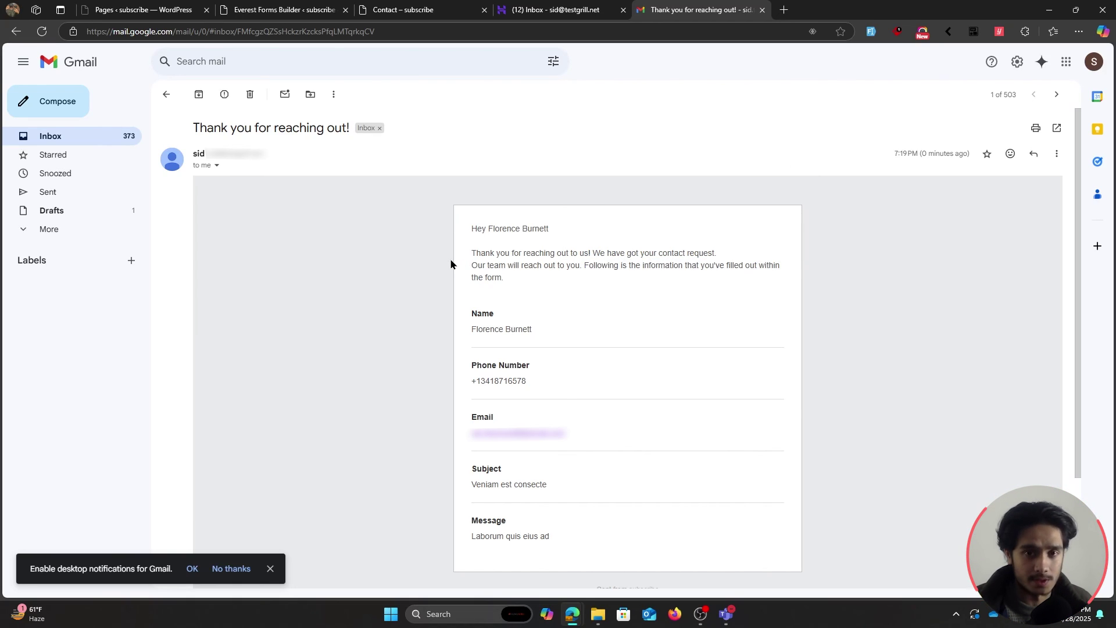
Check the submitted field values, then open the newest 'New Form Entry' in webmail.
drag(457, 278, 697, 541)
click(720, 533)
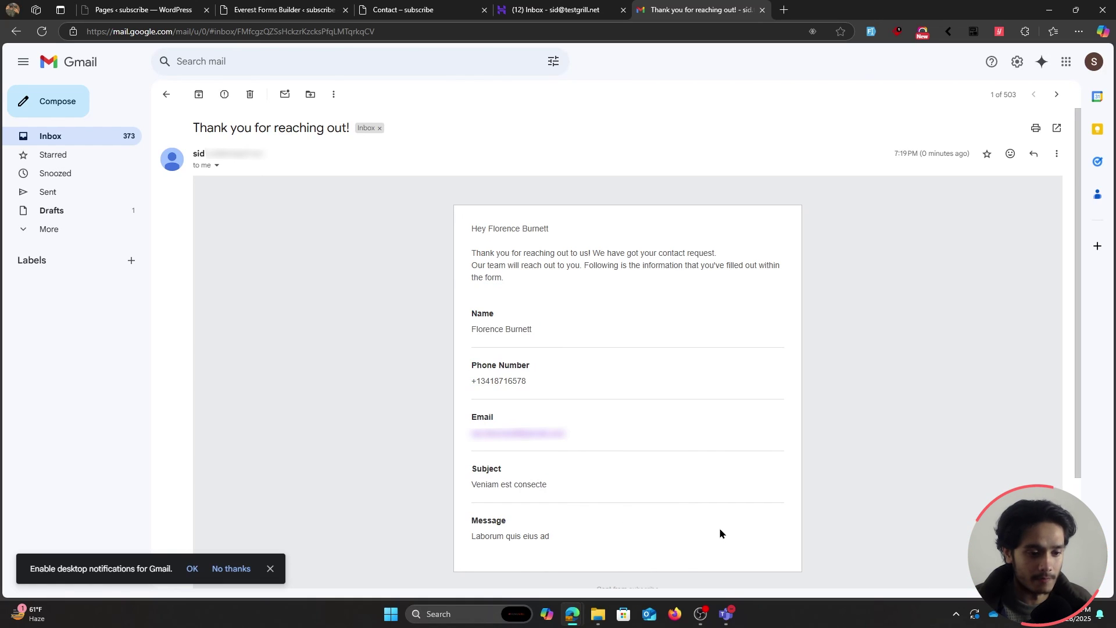
click(550, 10)
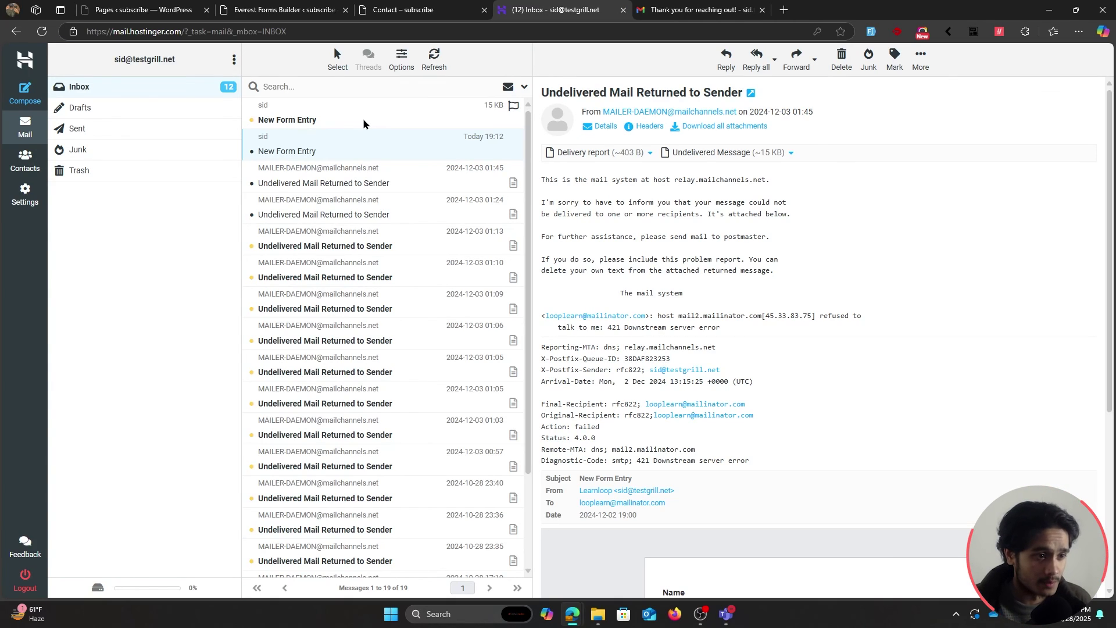
click(364, 123)
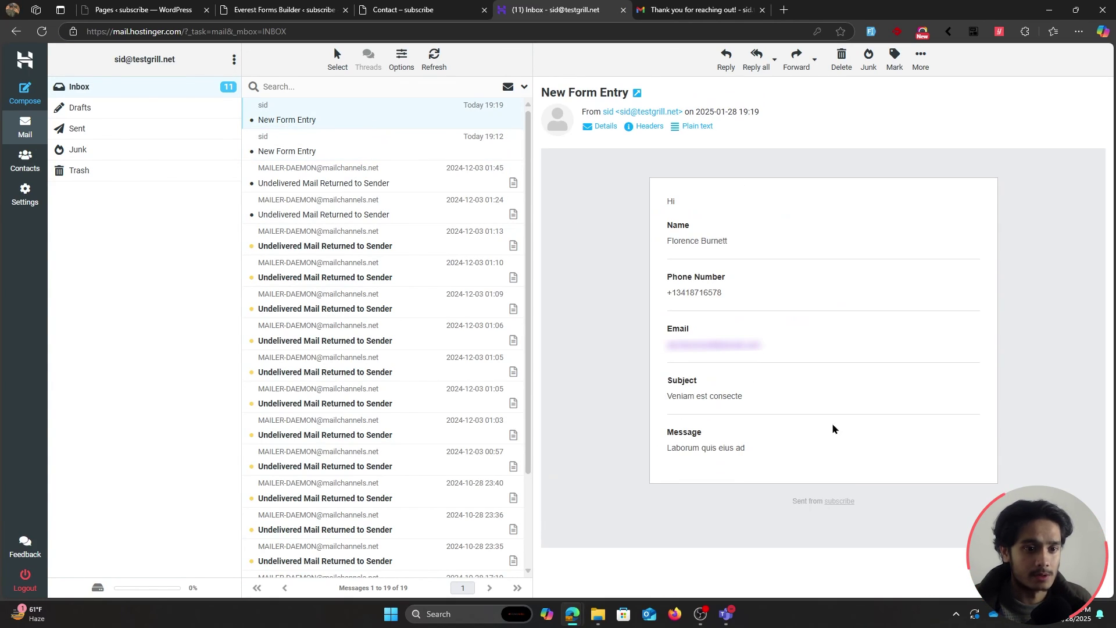